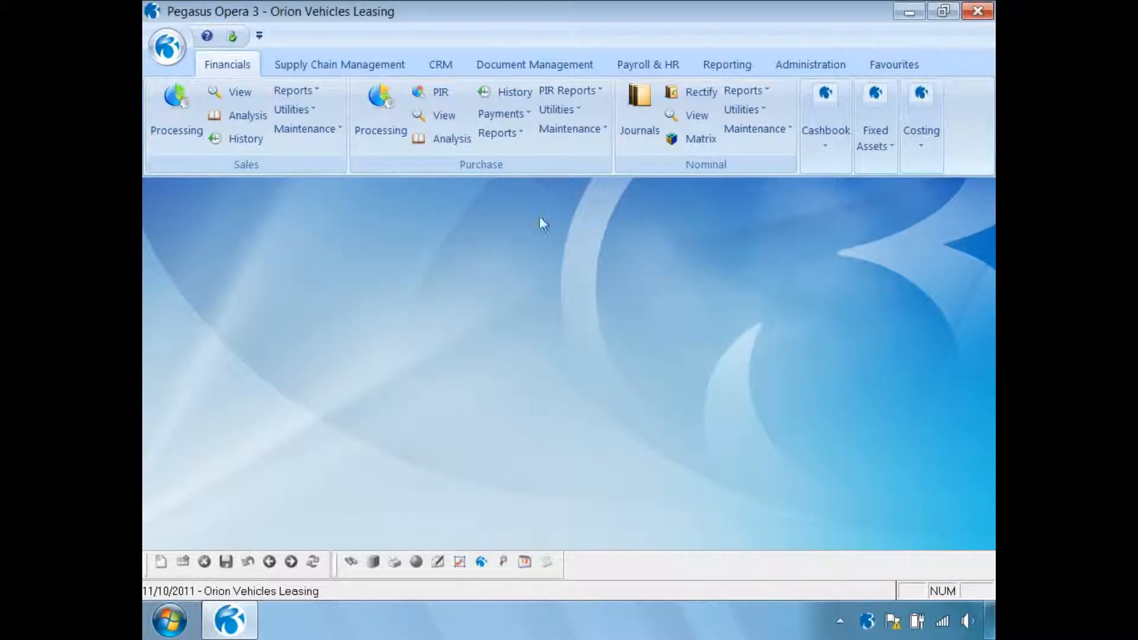
- Create a new stock landed cost group with code F100 and description Freight
click(350, 70)
click(872, 112)
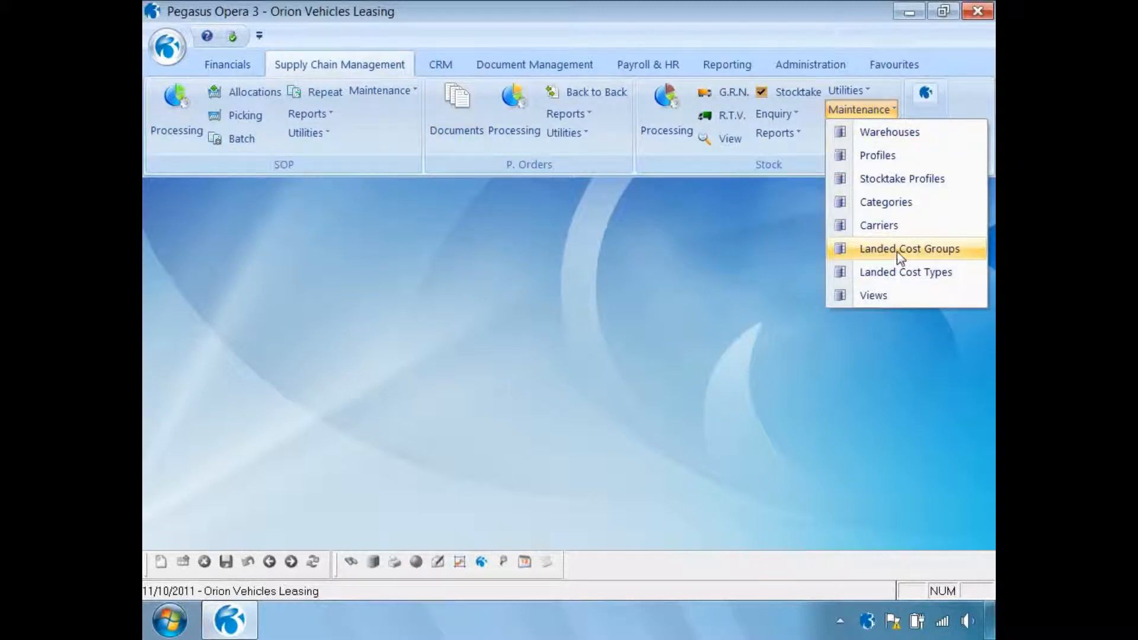
click(897, 251)
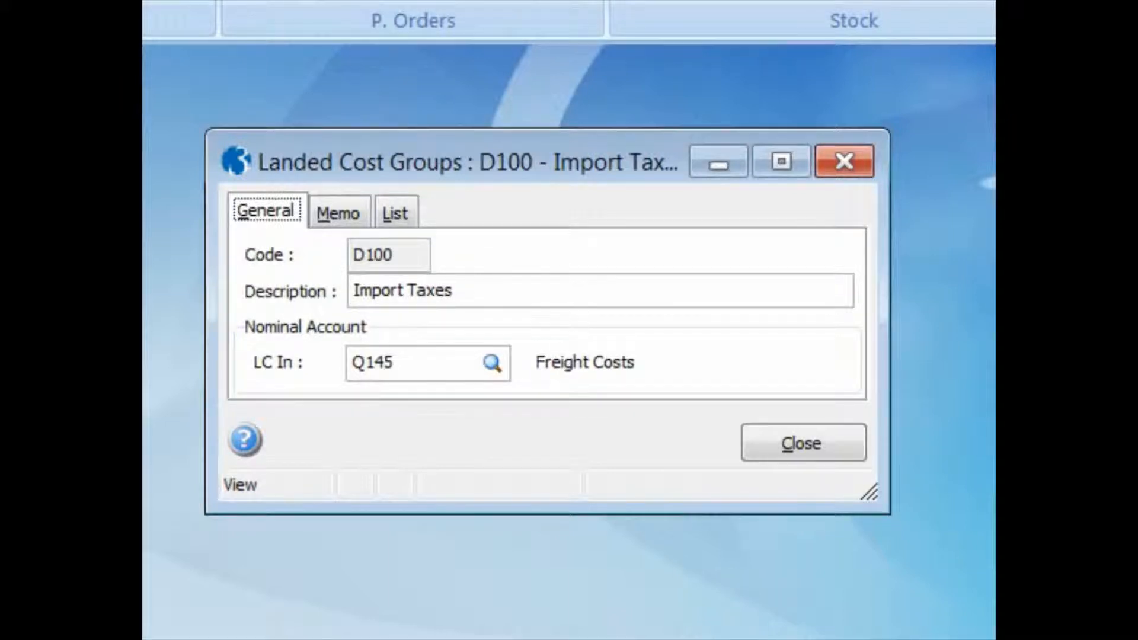
key(ctrl+n)
text(F100)
key(Tab)
text(Freight)
key(Tab)
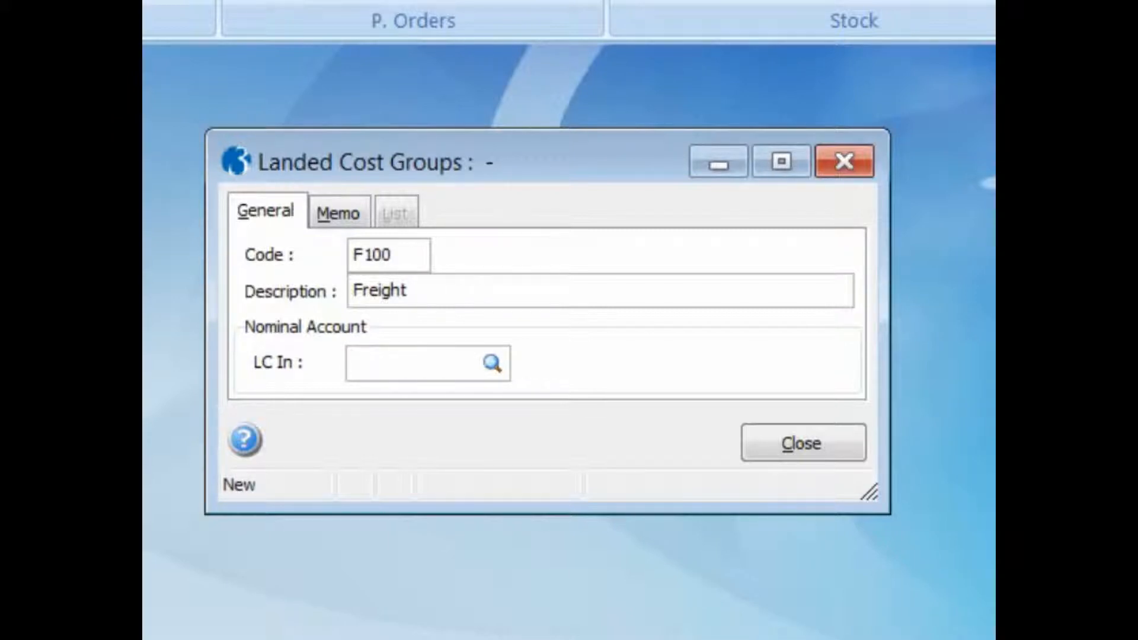
- Assign nominal account Q145 Freight Costs to the group, save it, and check the list of landed cost groups before closing
text(Q)
key(Tab)
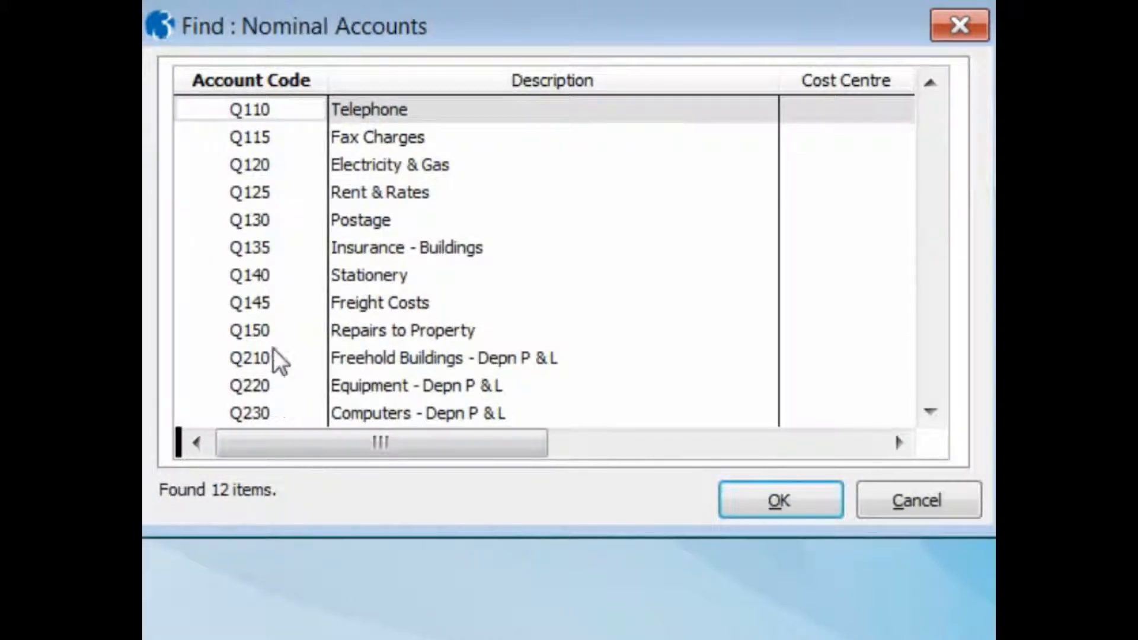
click(268, 304)
click(747, 503)
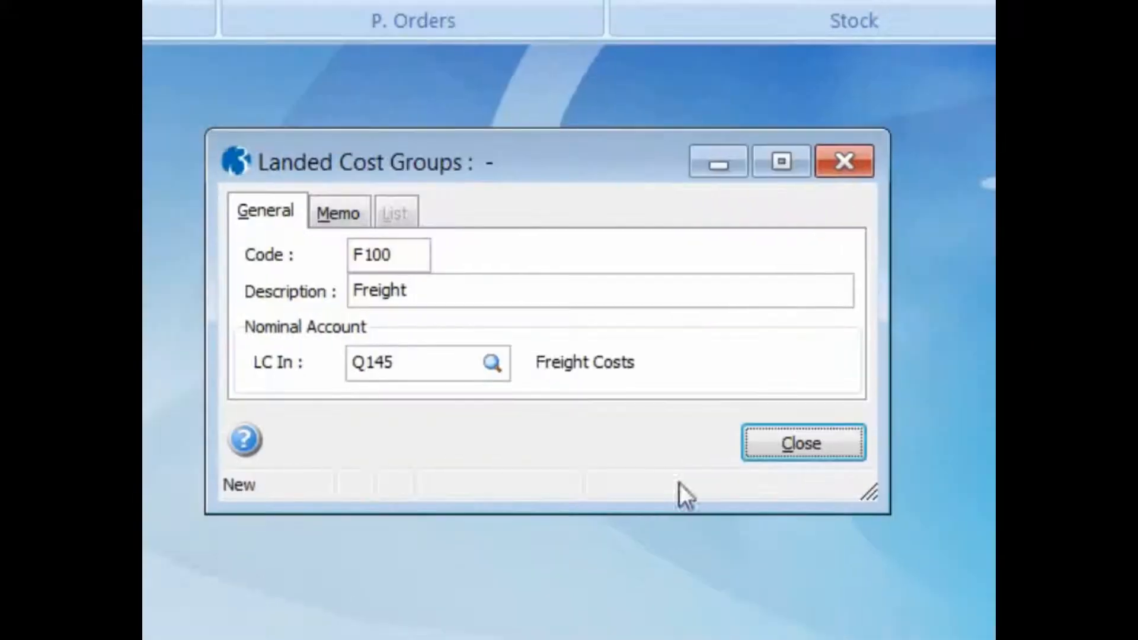
key(ctrl+s)
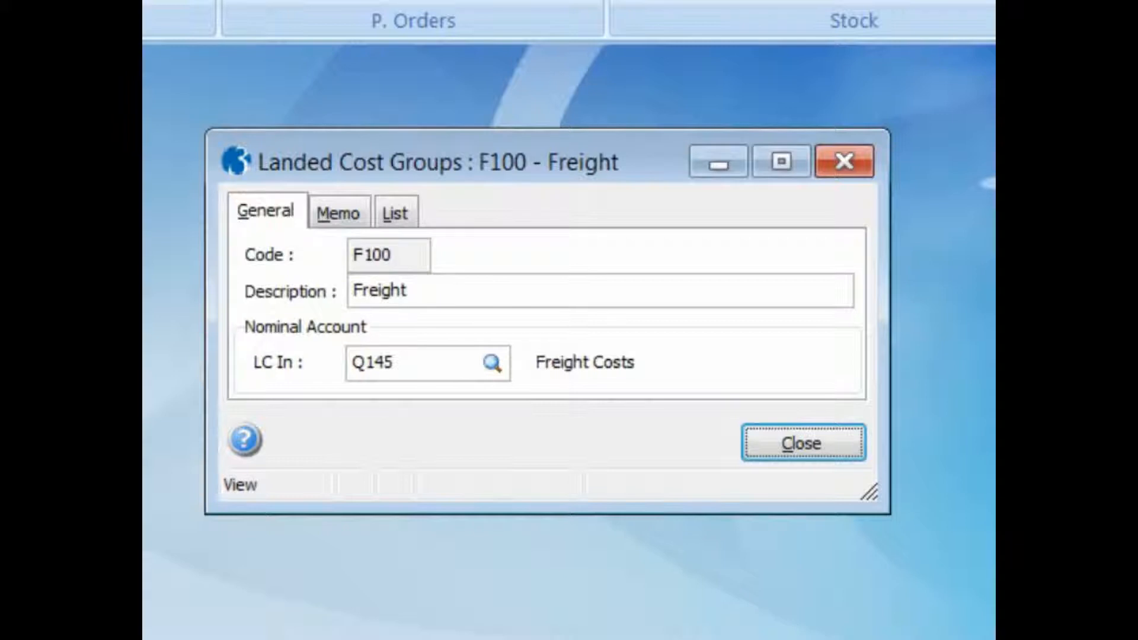
click(407, 211)
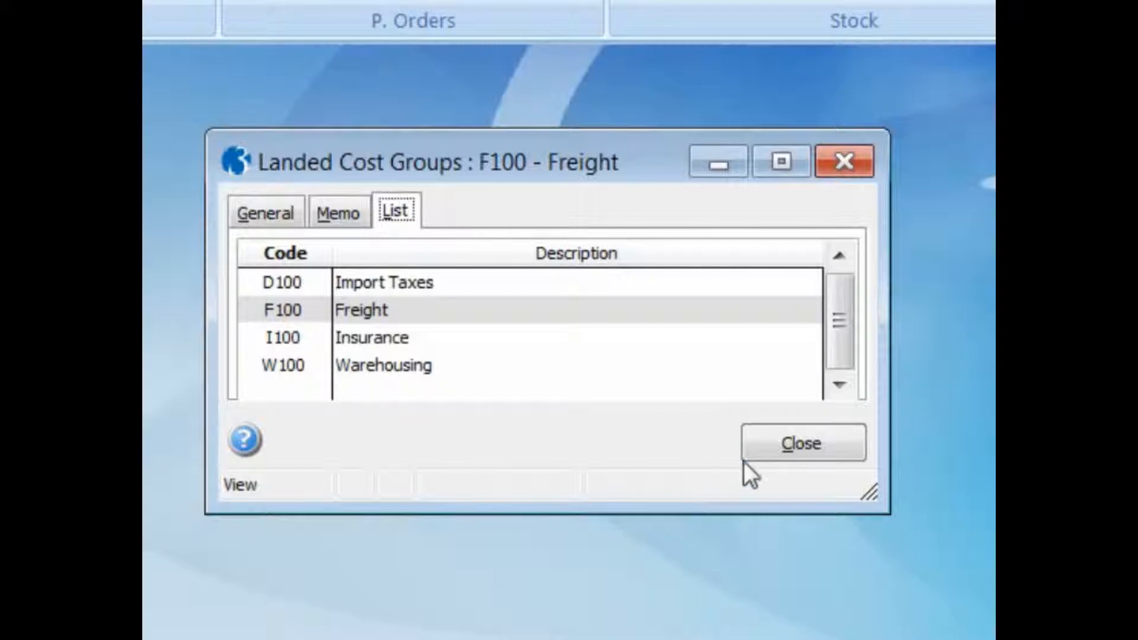
click(768, 450)
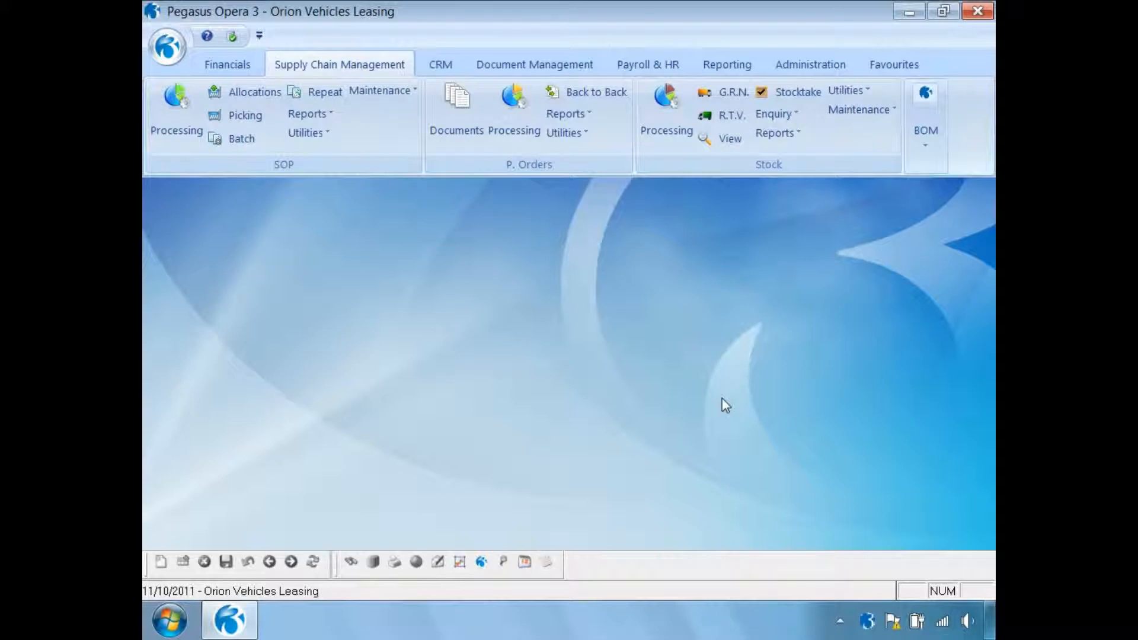
- Start a new landed cost type with code T001, description Sea Transport and the Freight group F100
click(862, 110)
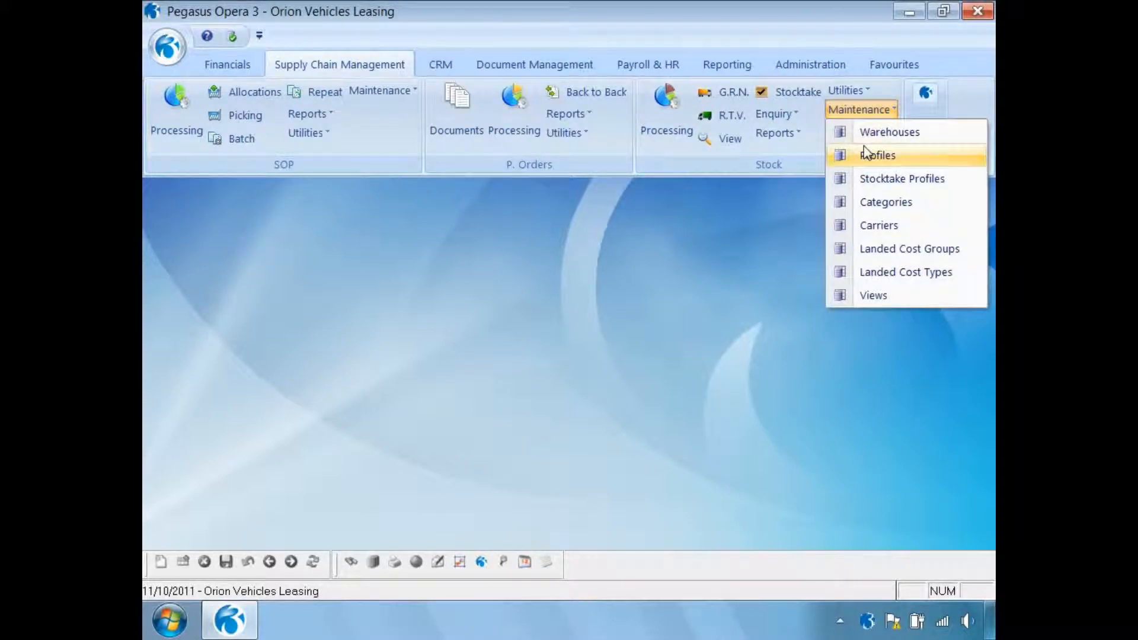
click(882, 274)
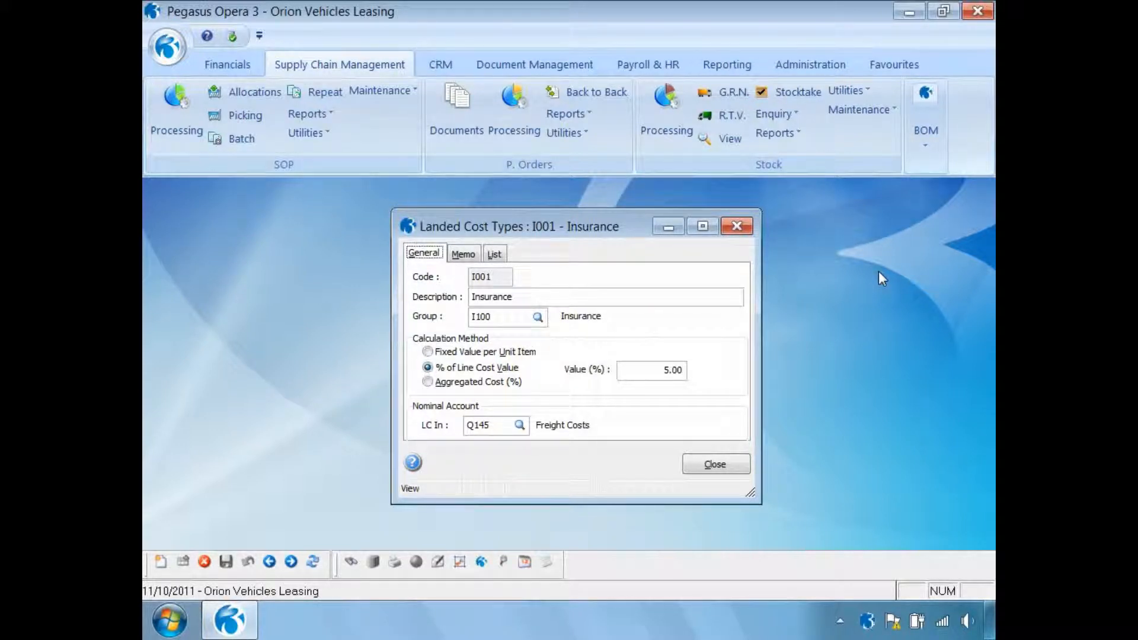
click(162, 563)
text(T001)
key(Tab)
text(Sea Transport)
key(Tab)
key(Tab)
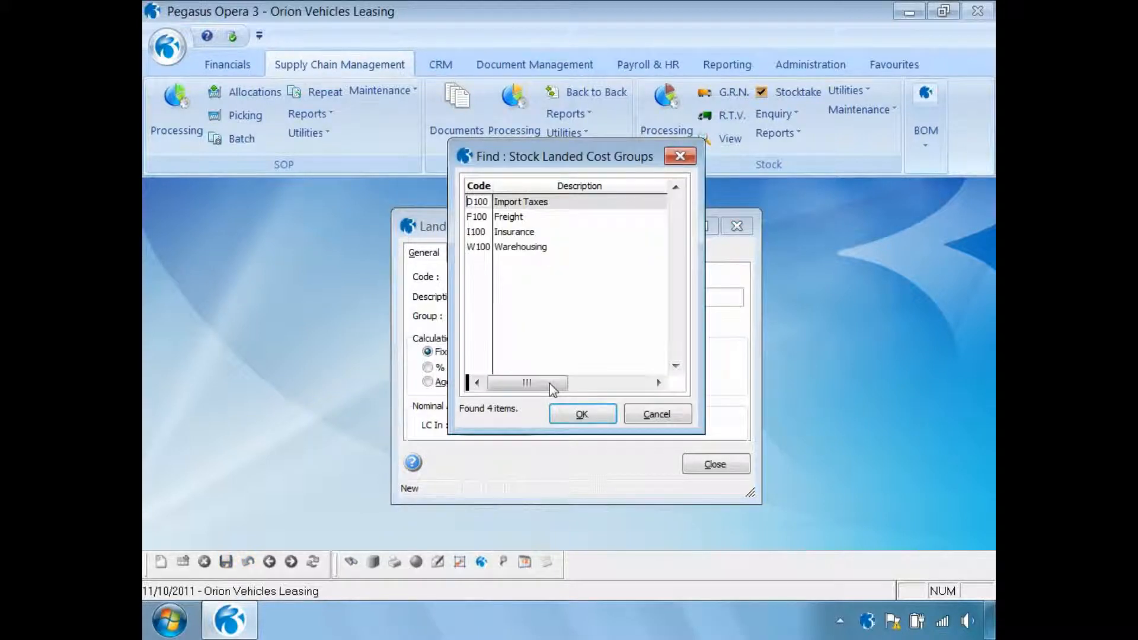
click(503, 221)
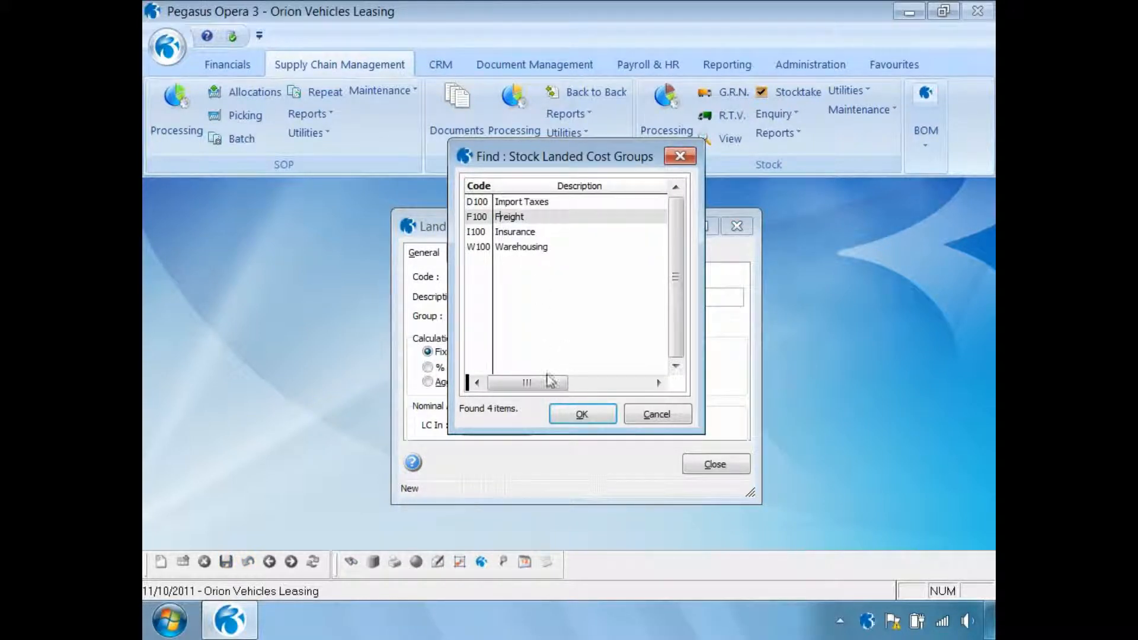
click(561, 416)
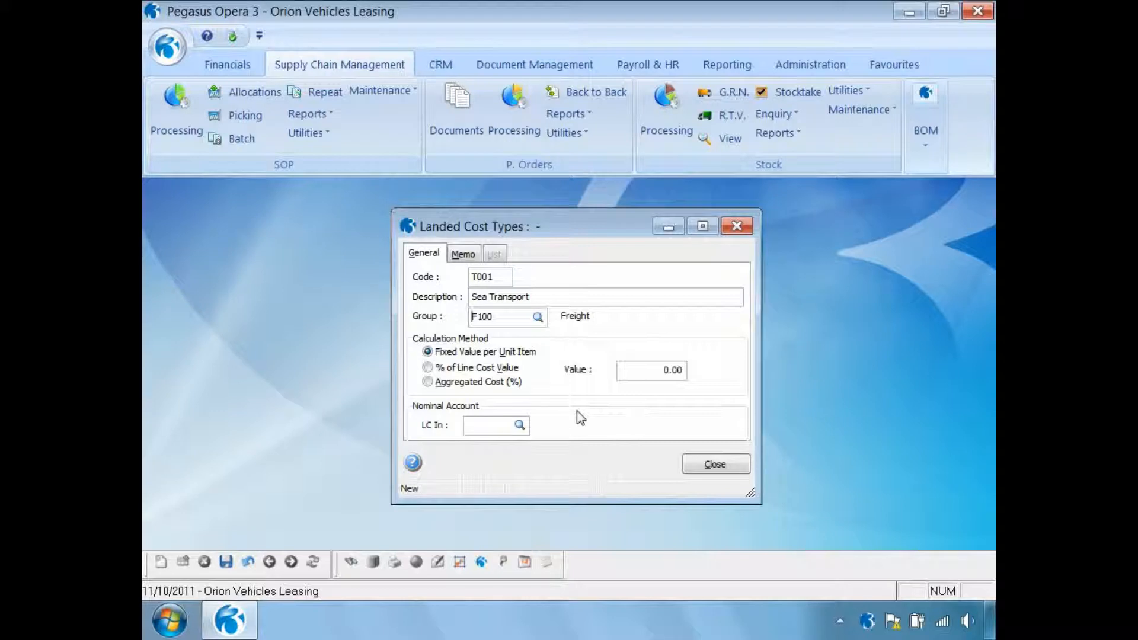
- Set the calculation method to Fixed Value per Unit Item with value 1.75, save the type, and check the types list before closing
click(428, 367)
click(428, 382)
click(427, 352)
drag(649, 370, 710, 368)
text(1.0075)
click(226, 562)
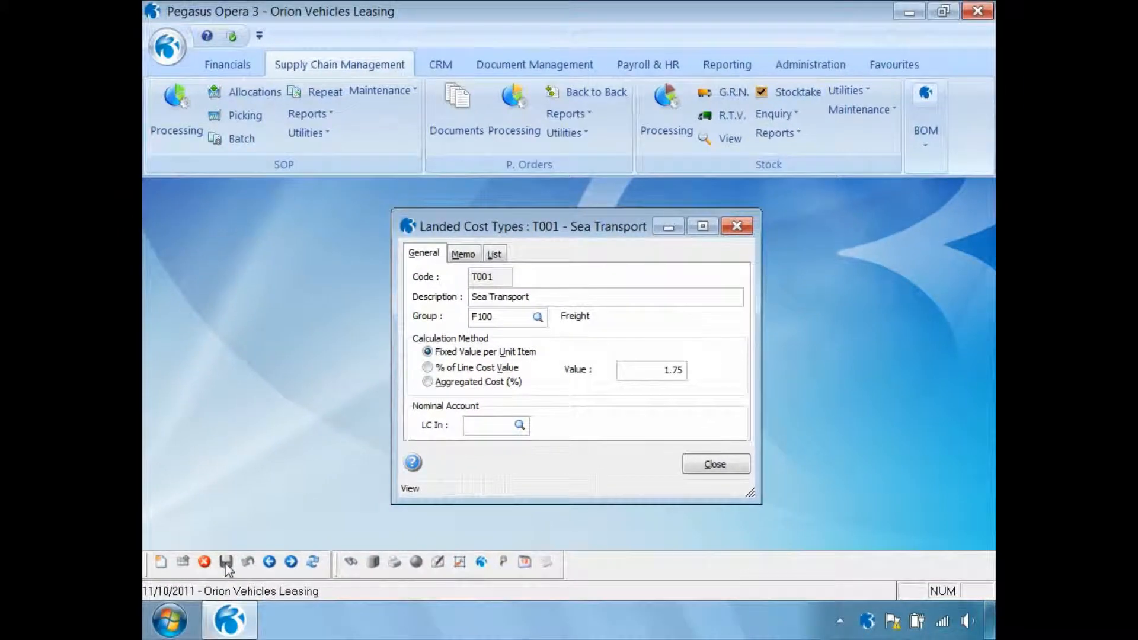
click(496, 255)
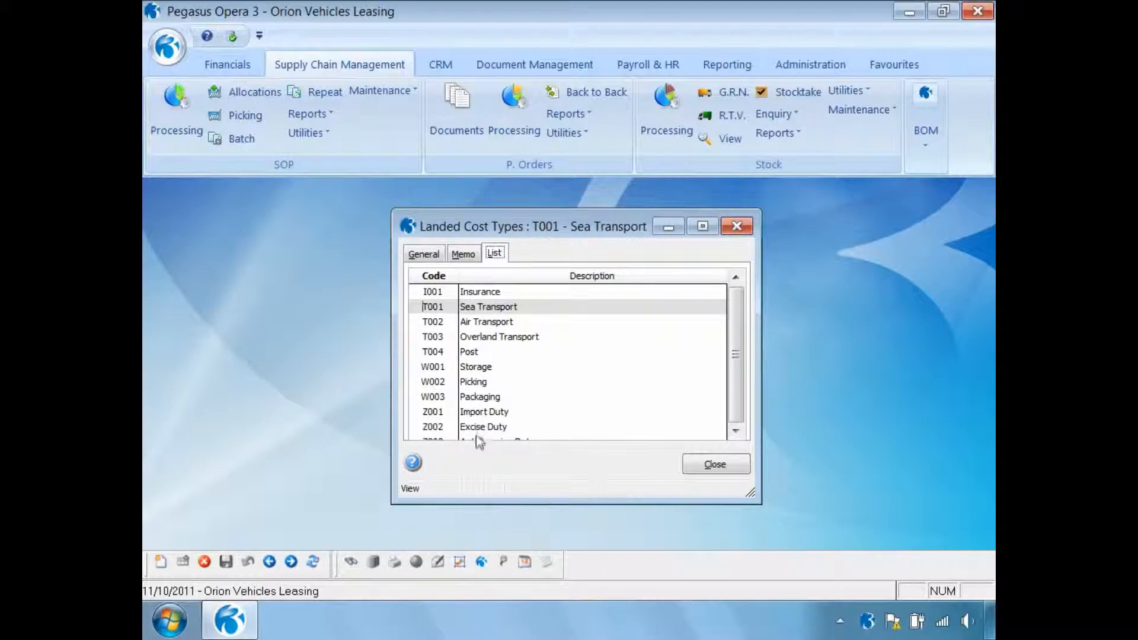
click(721, 465)
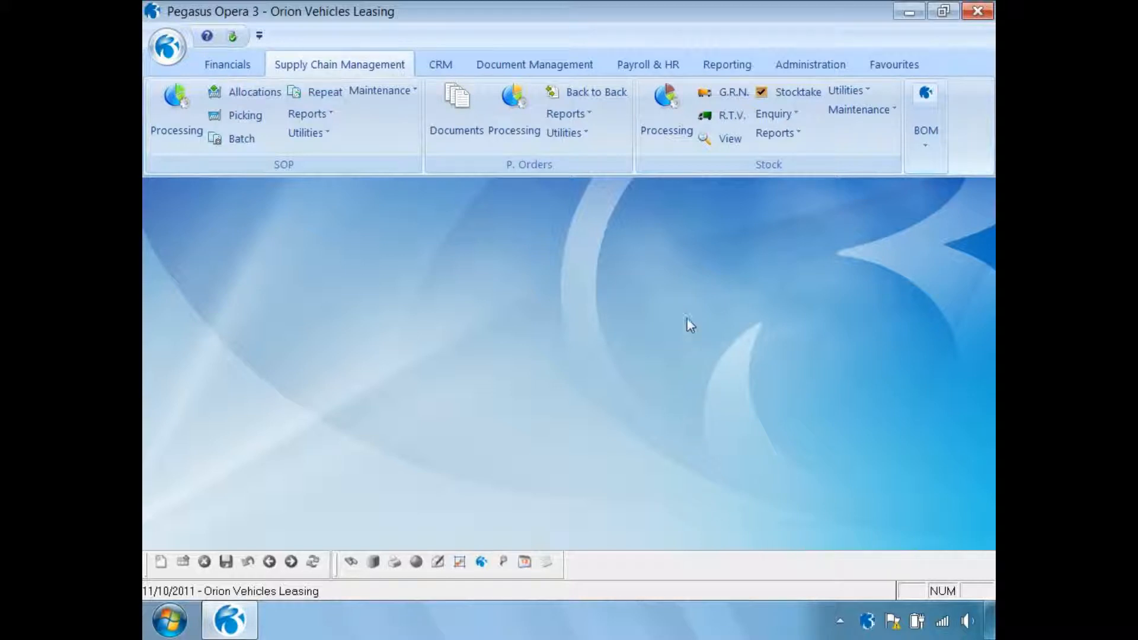
- Open the landed costs of stock item ZACD008 Sony Stereo WX-C600R and enable applying landed costs to it
click(666, 119)
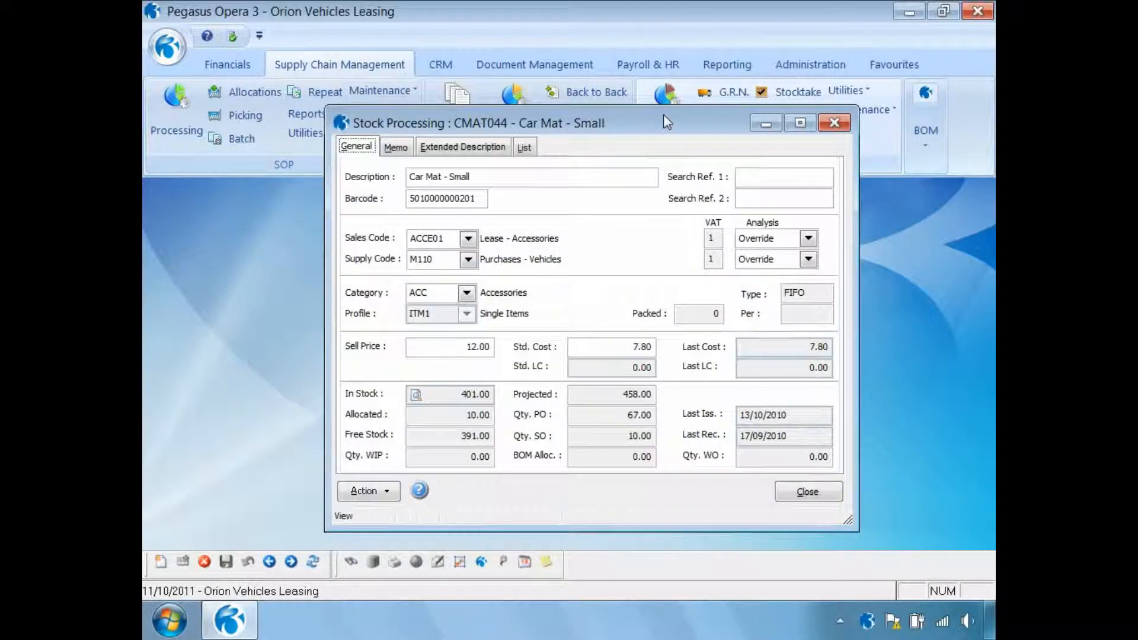
key(Page_Down)
click(388, 492)
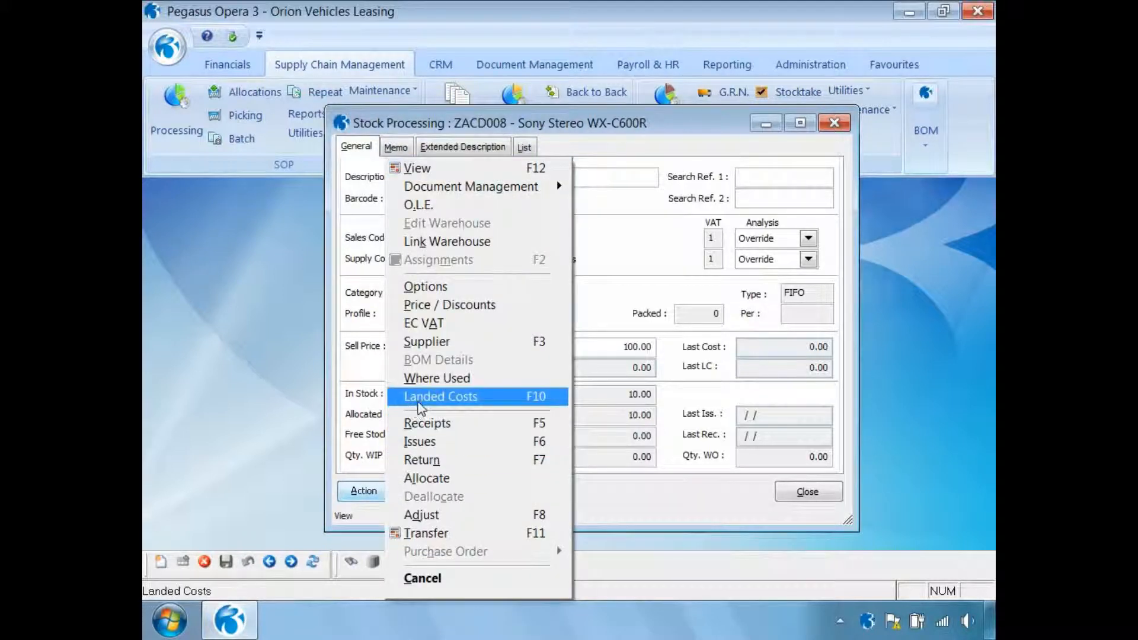
click(419, 403)
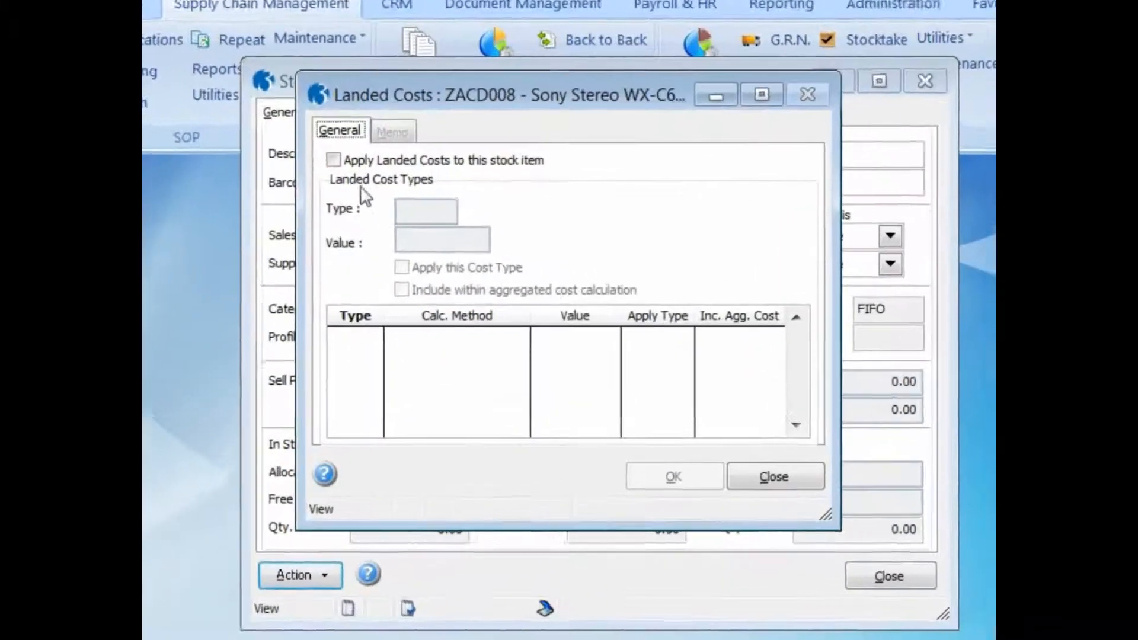
click(333, 160)
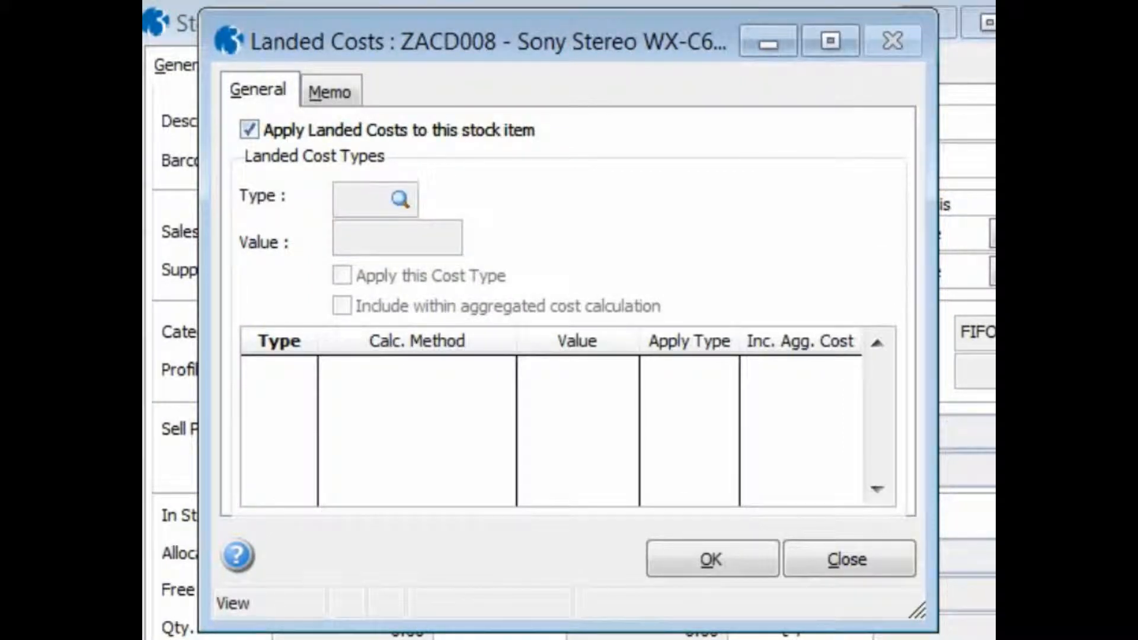
- Add the Sea Transport cost type T001 to the stock item and include it within the aggregated cost calculation
key(ctrl+n)
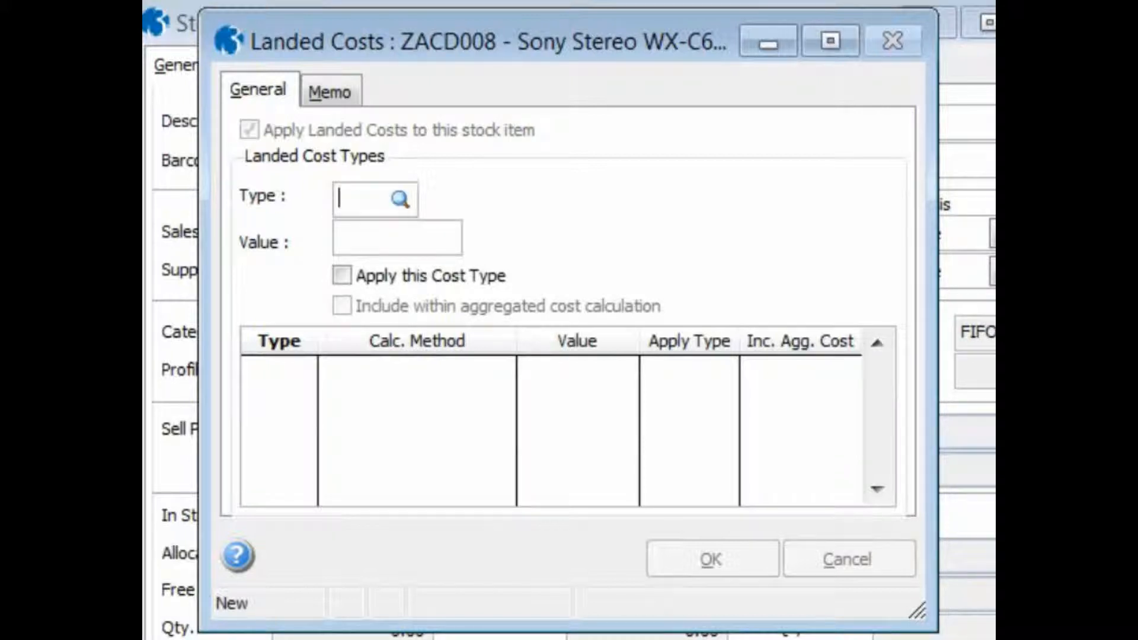
key(Tab)
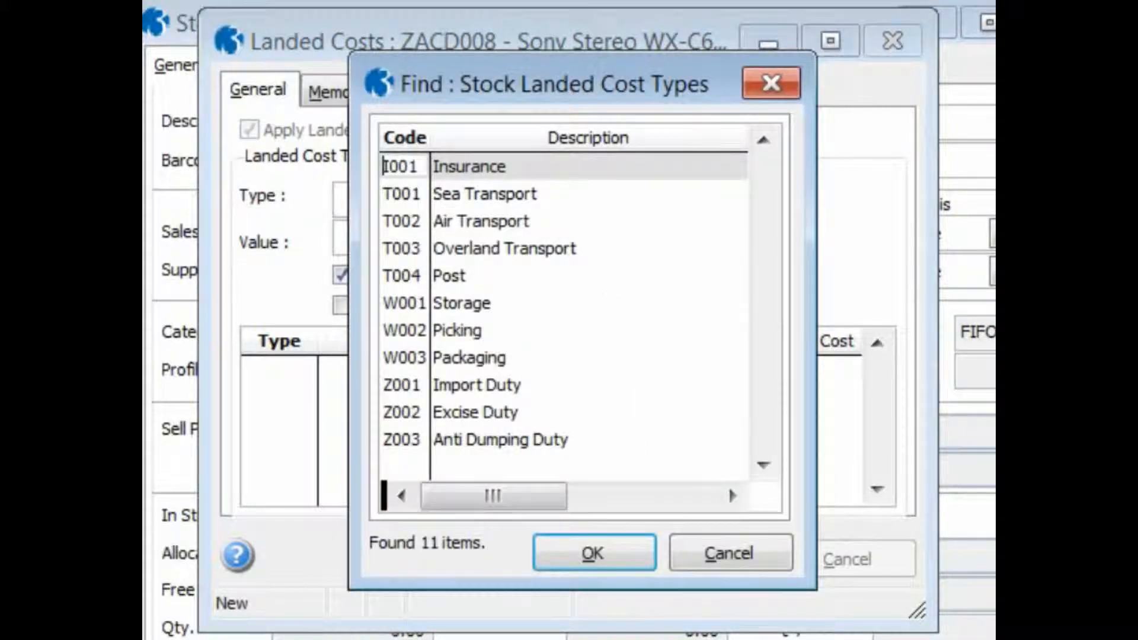
click(405, 201)
click(574, 548)
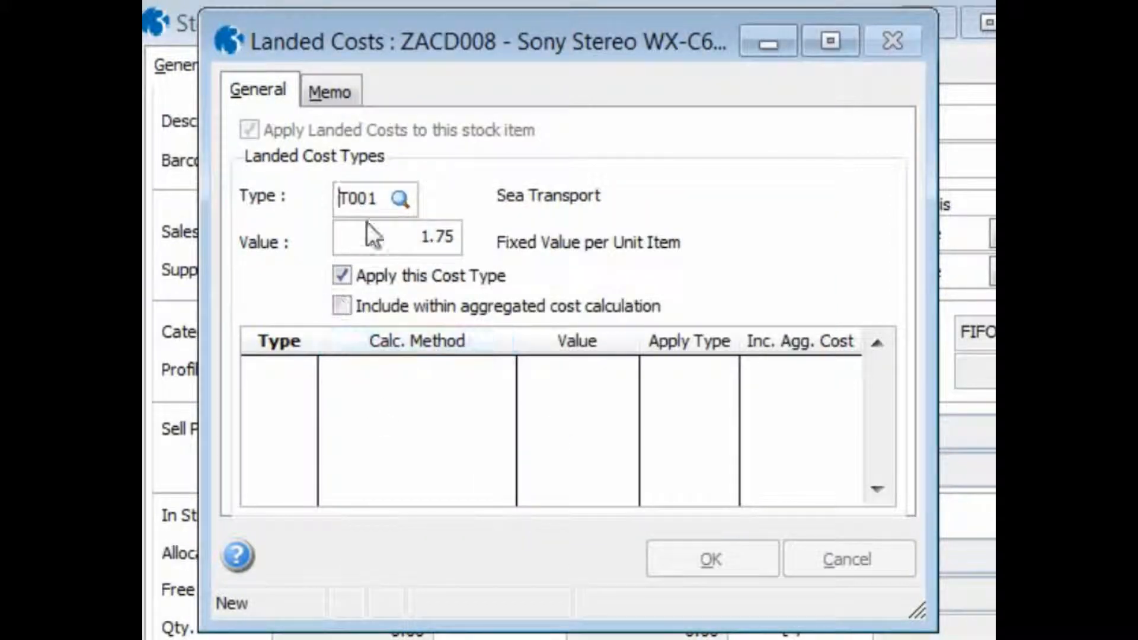
drag(369, 236, 485, 242)
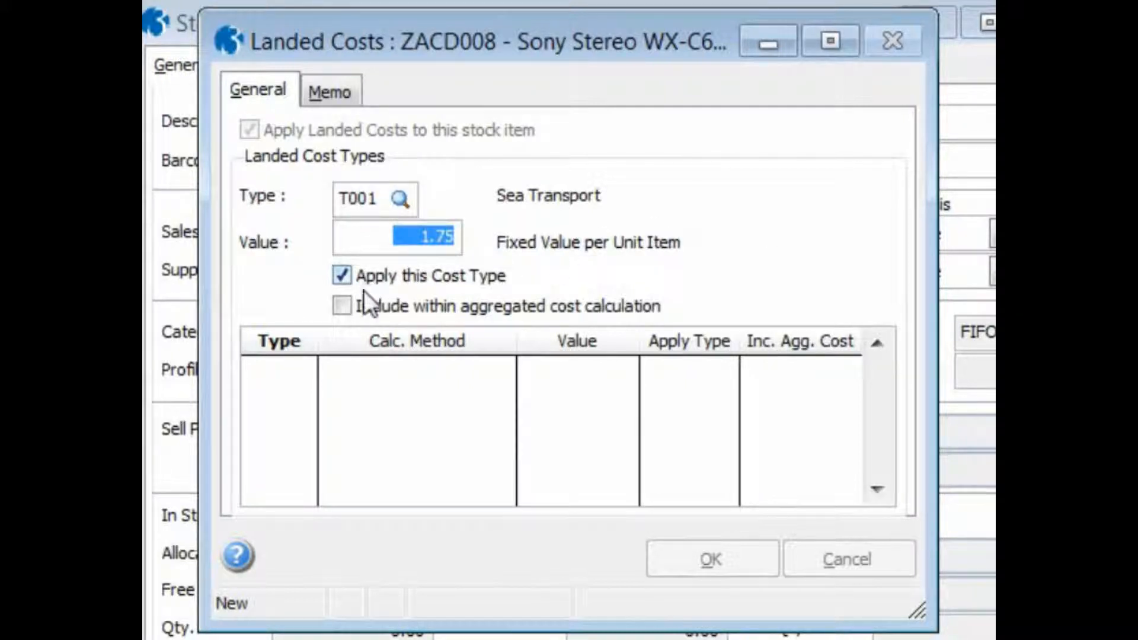
click(336, 303)
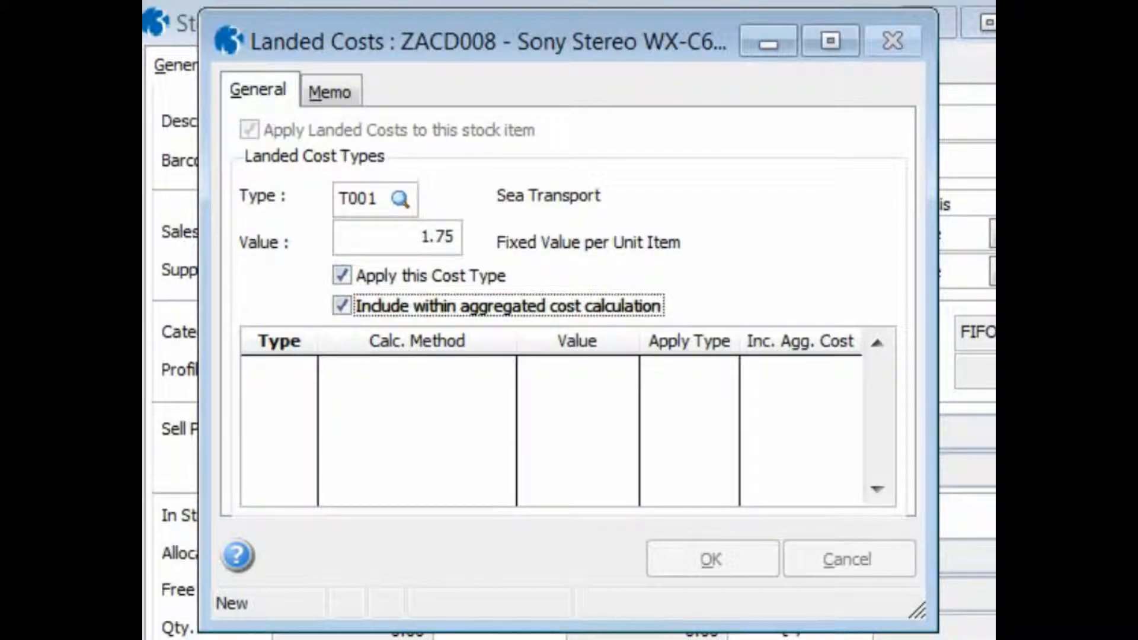
key(Return)
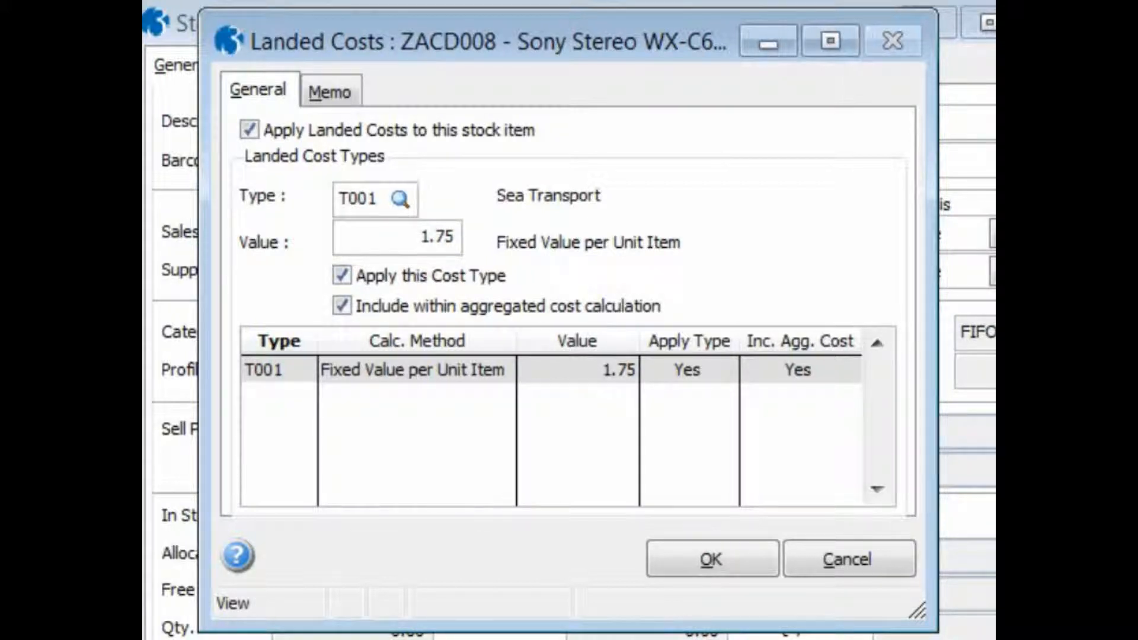
- Add the Insurance cost type I001, included within the aggregated cost calculation, and try to confirm the item's landed costs
key(ctrl+n)
key(Tab)
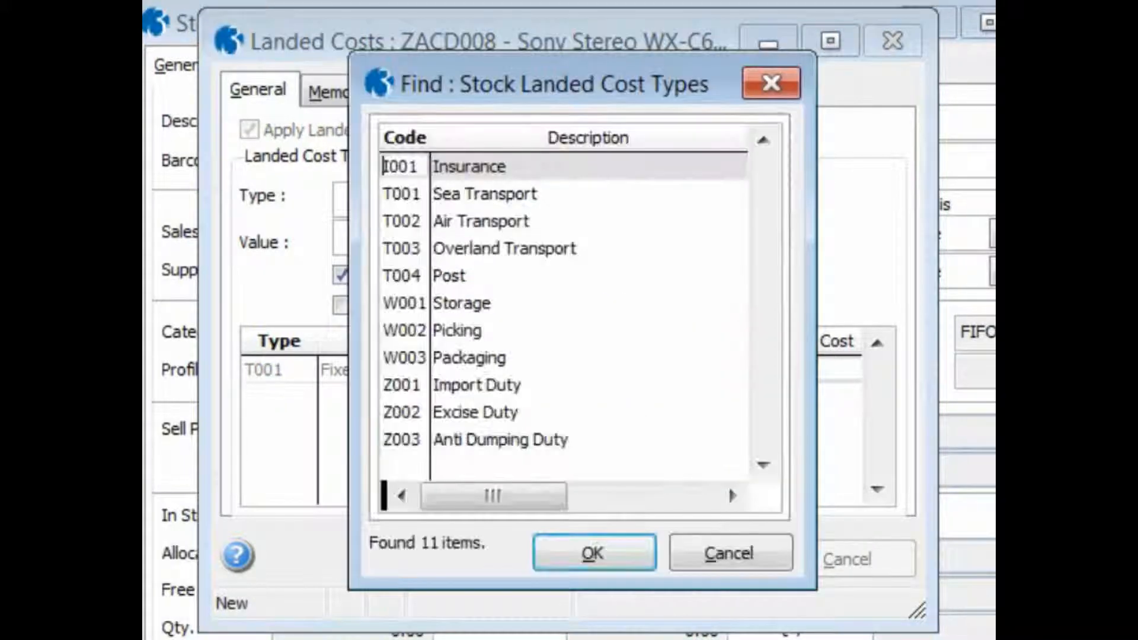
click(605, 551)
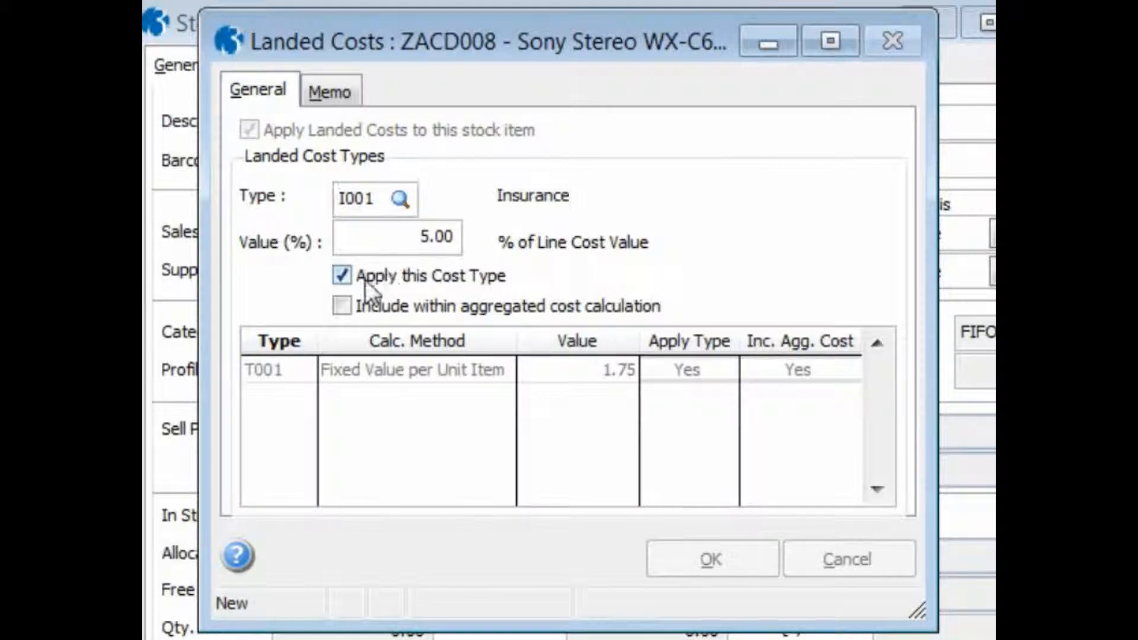
click(338, 302)
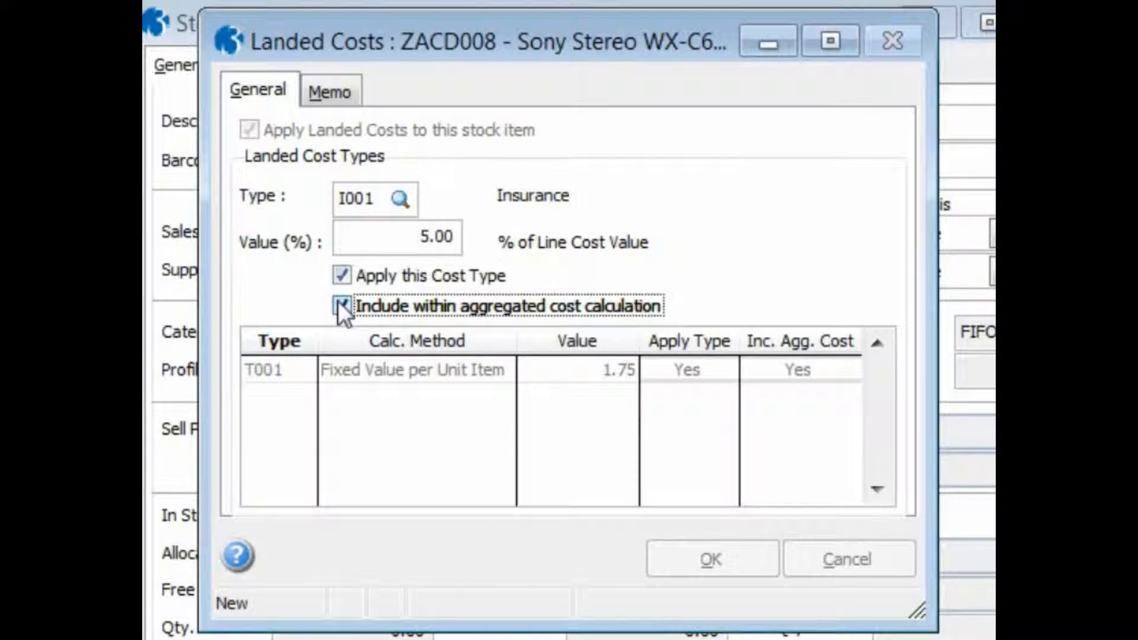
key(Return)
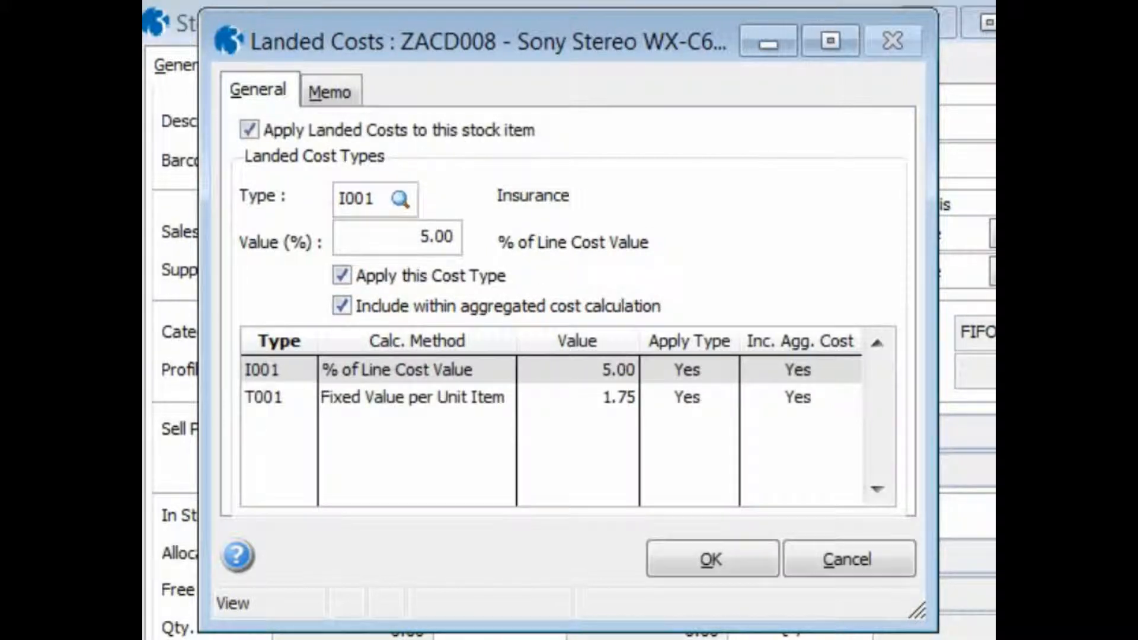
click(754, 558)
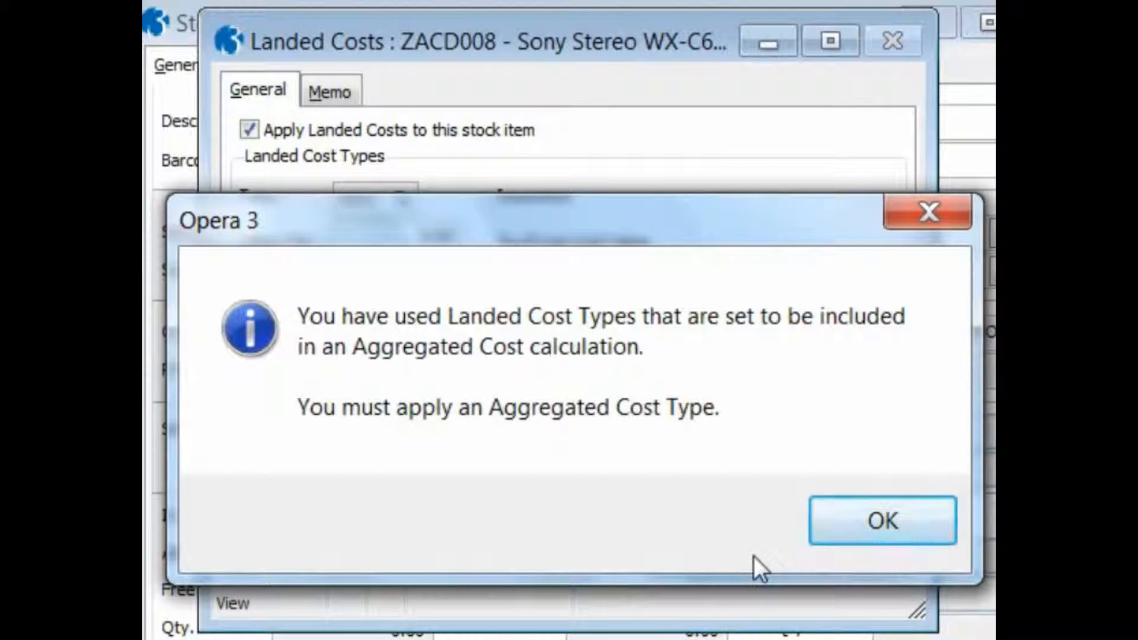
click(853, 512)
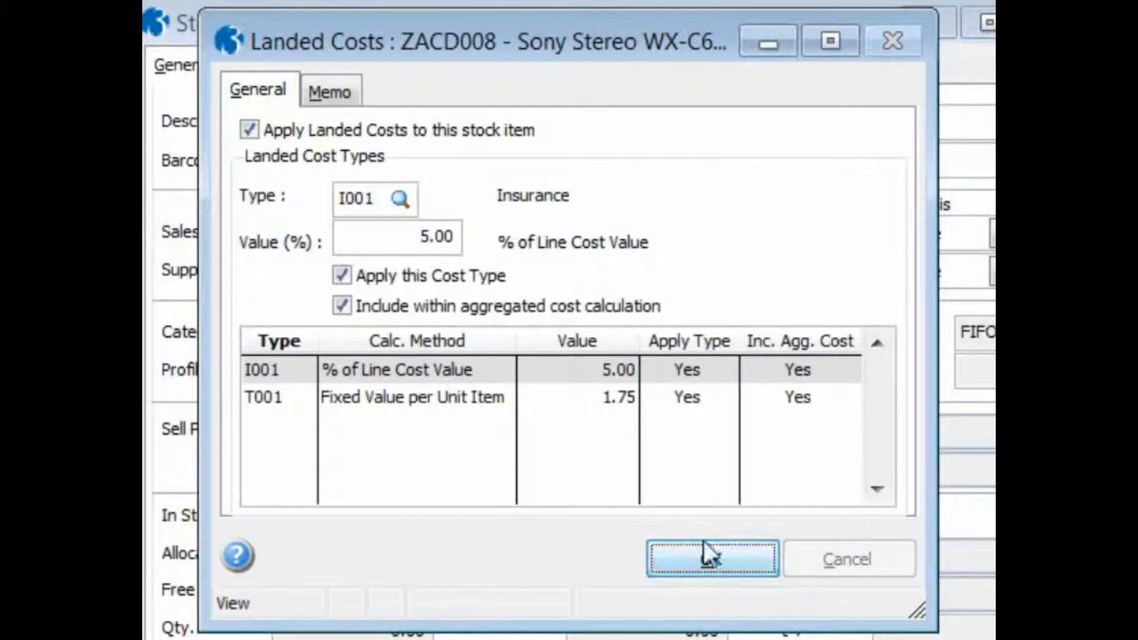
- Add the Anti Dumping Duty cost type Z003 to the stock item as its aggregated cost type
key(ctrl+n)
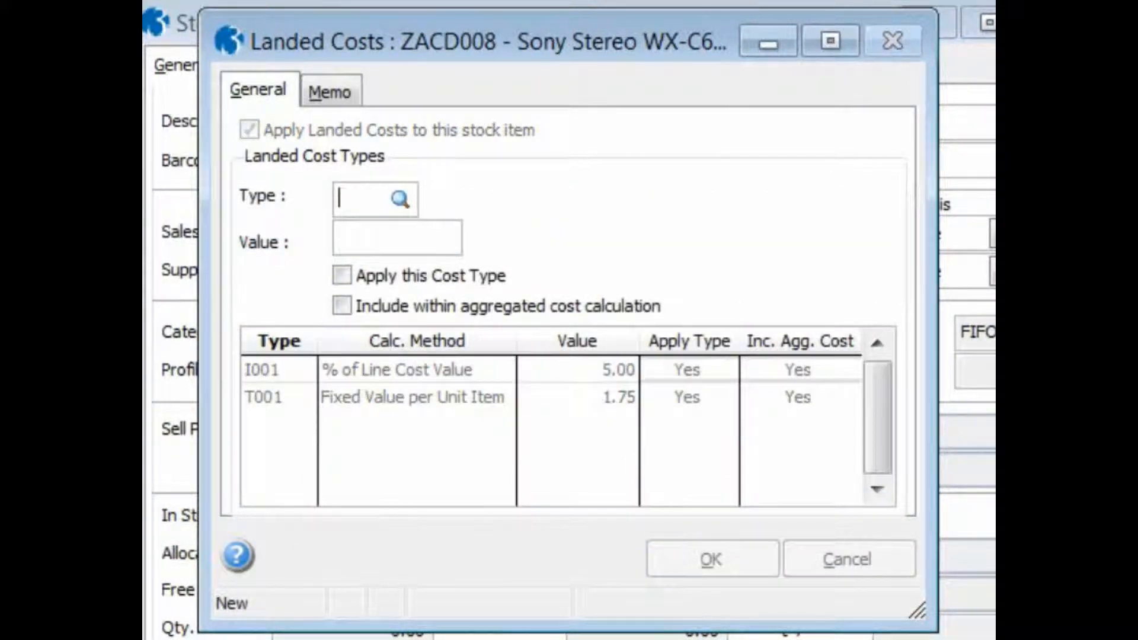
key(Tab)
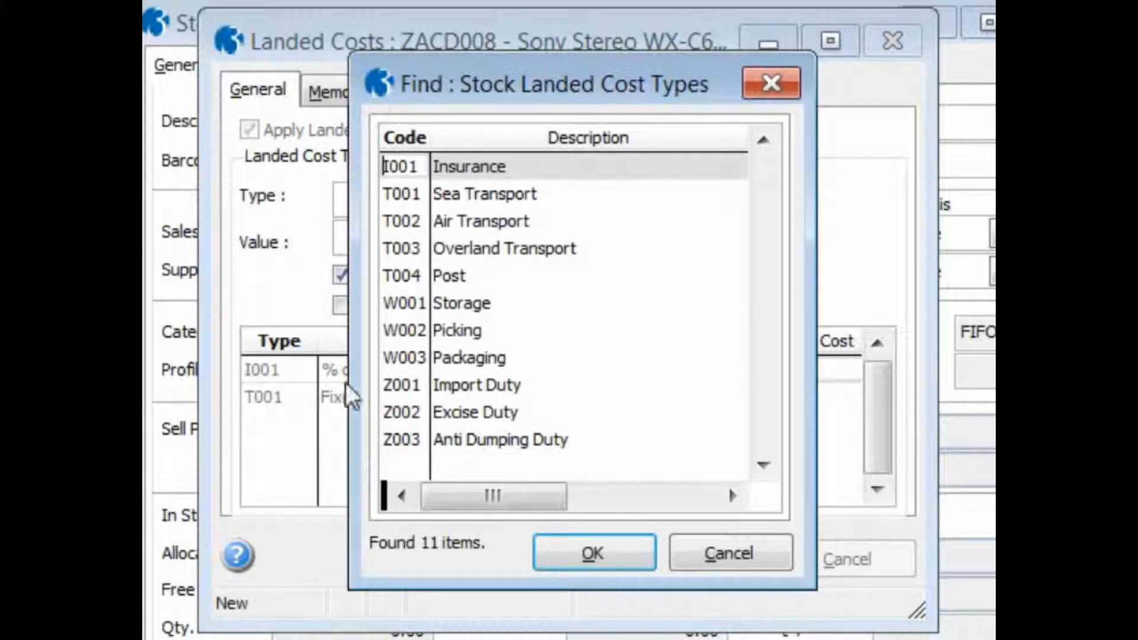
click(493, 439)
click(559, 557)
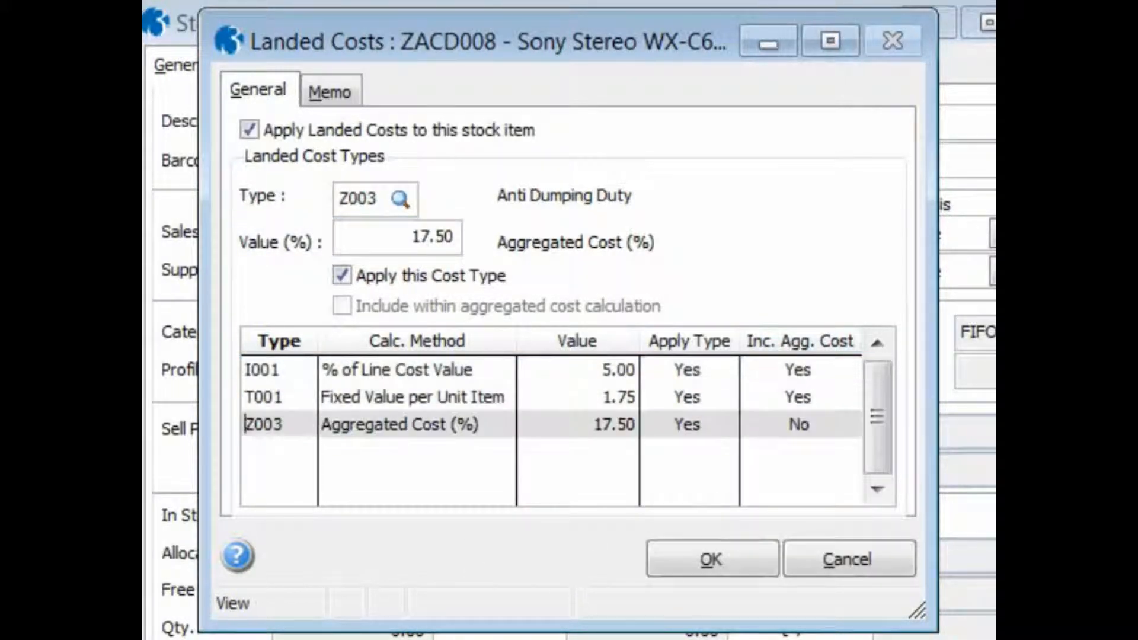
- Confirm the landed costs set up for stock item ZACD008 and close them
click(680, 558)
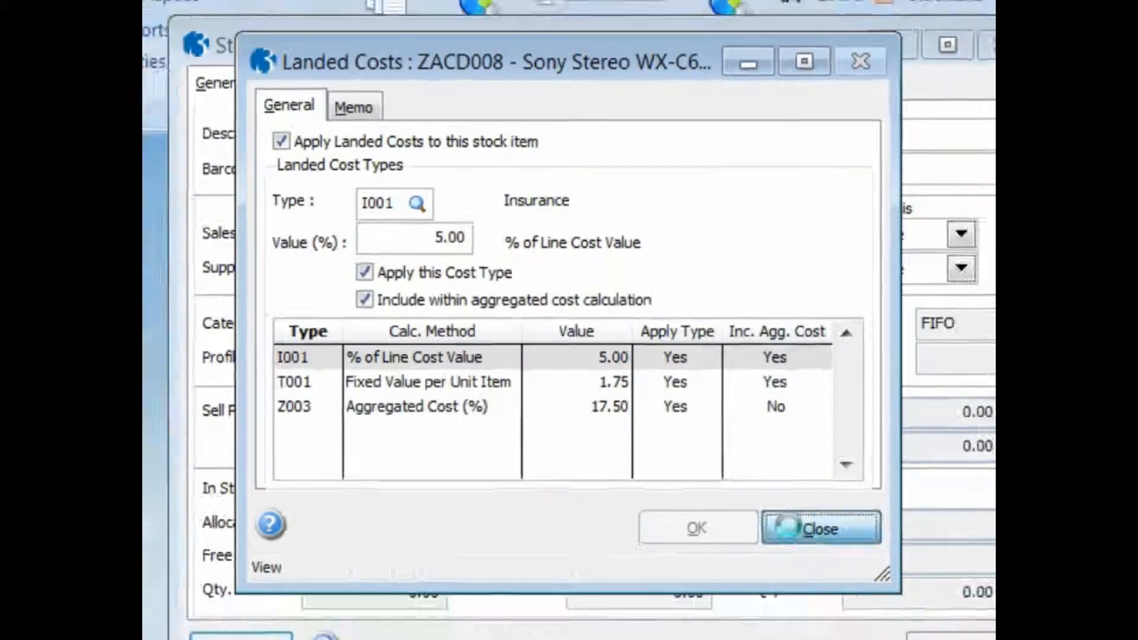
click(807, 559)
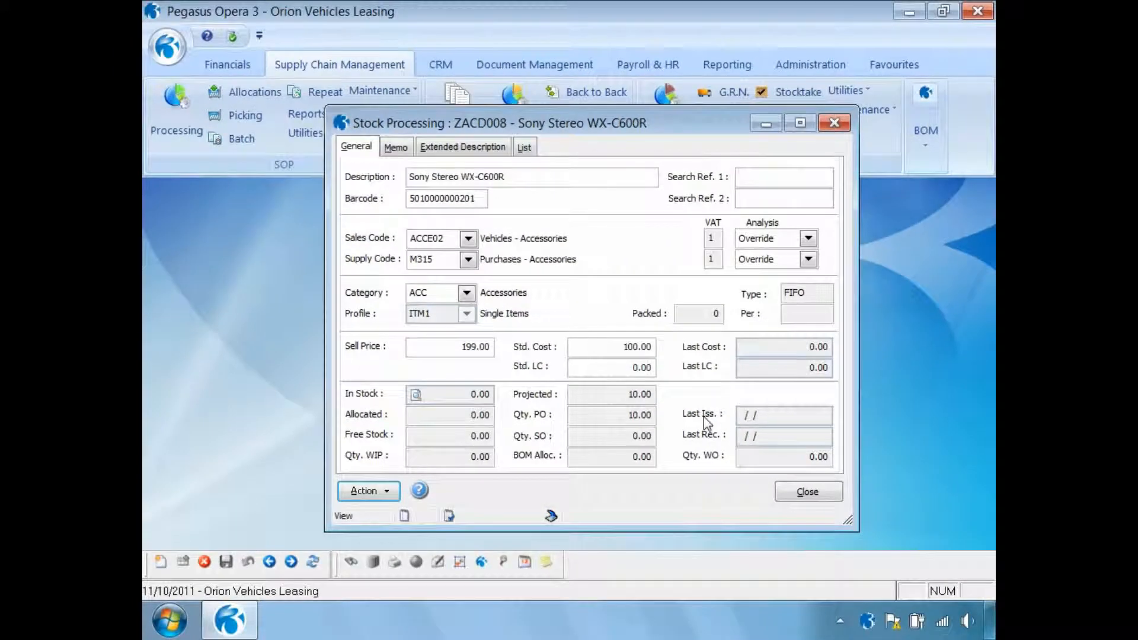
- Reopen the landed costs of stock item ZACD008, disable applying landed costs to it, confirm and close
click(392, 492)
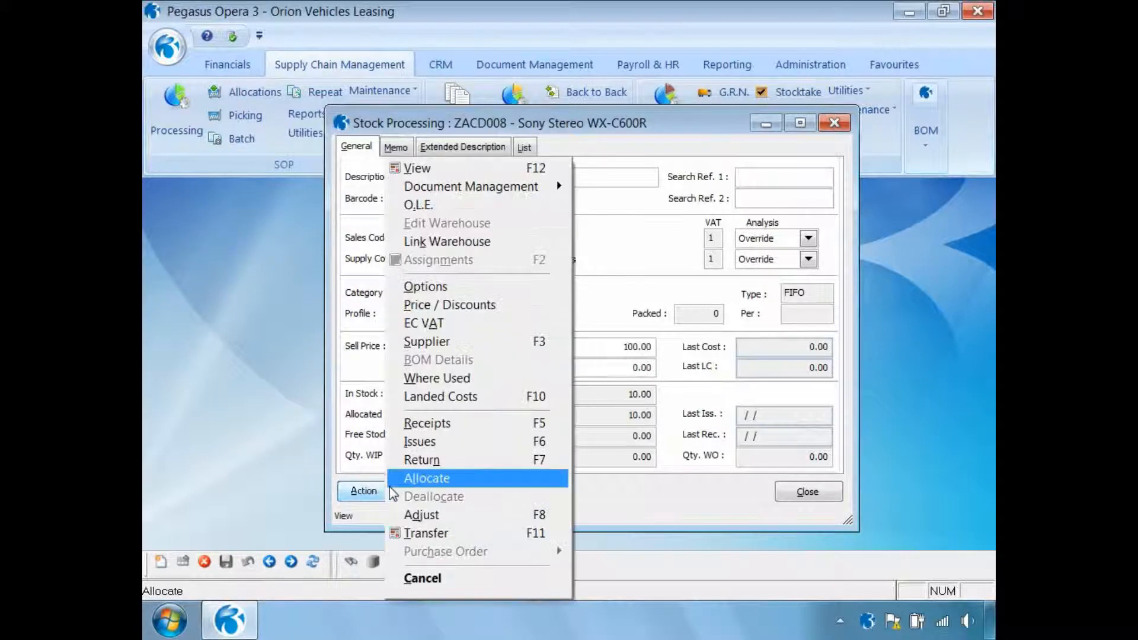
click(433, 394)
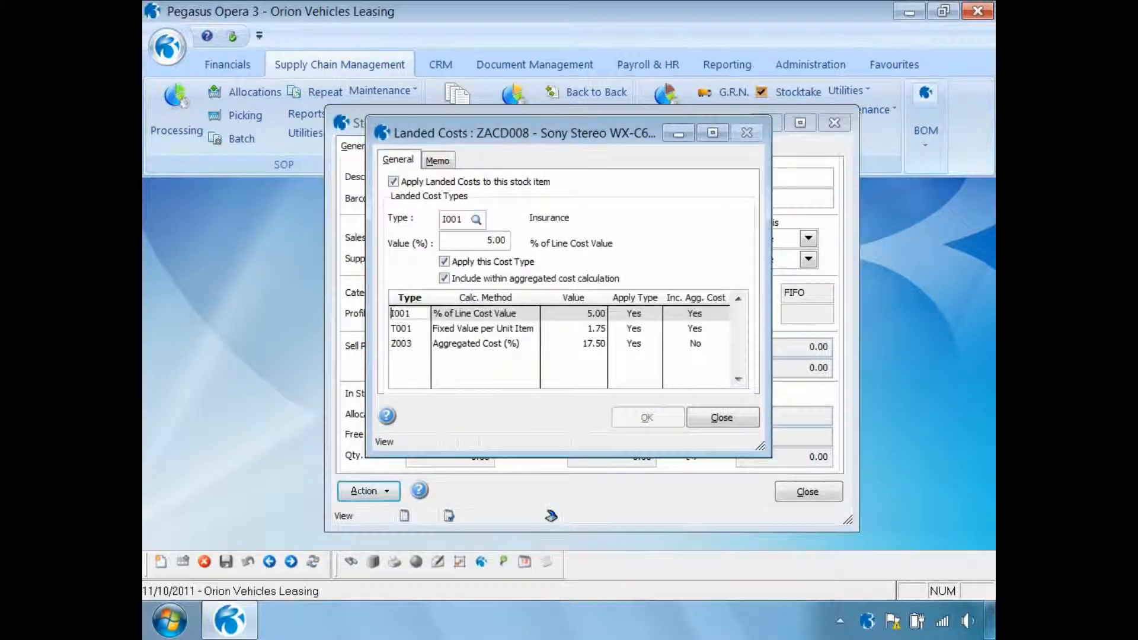
click(393, 182)
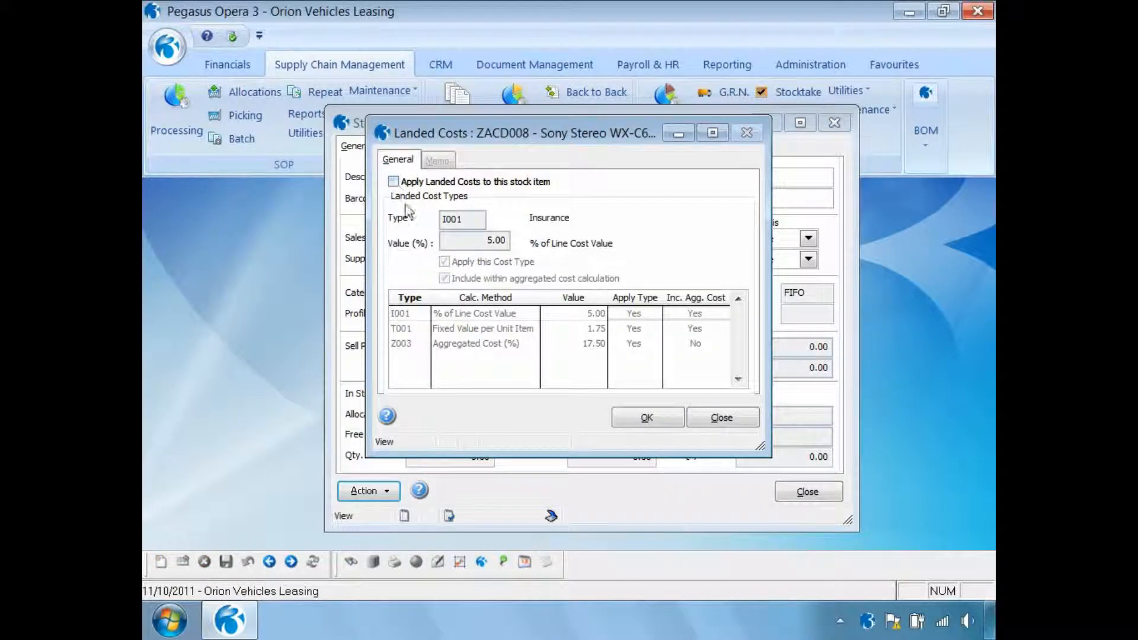
click(645, 417)
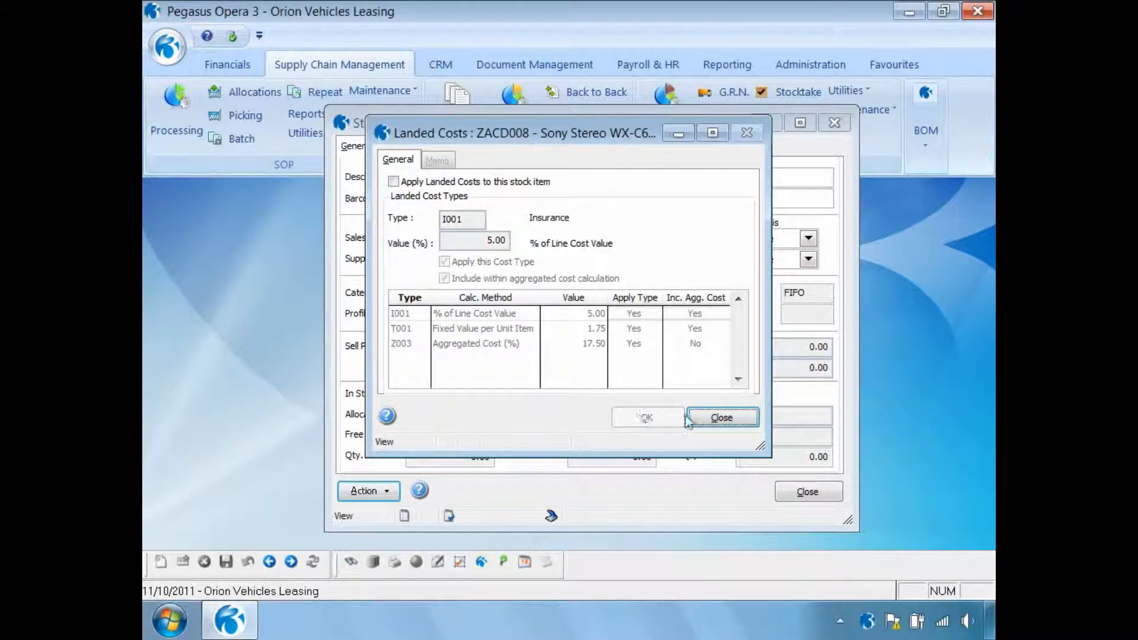
click(716, 416)
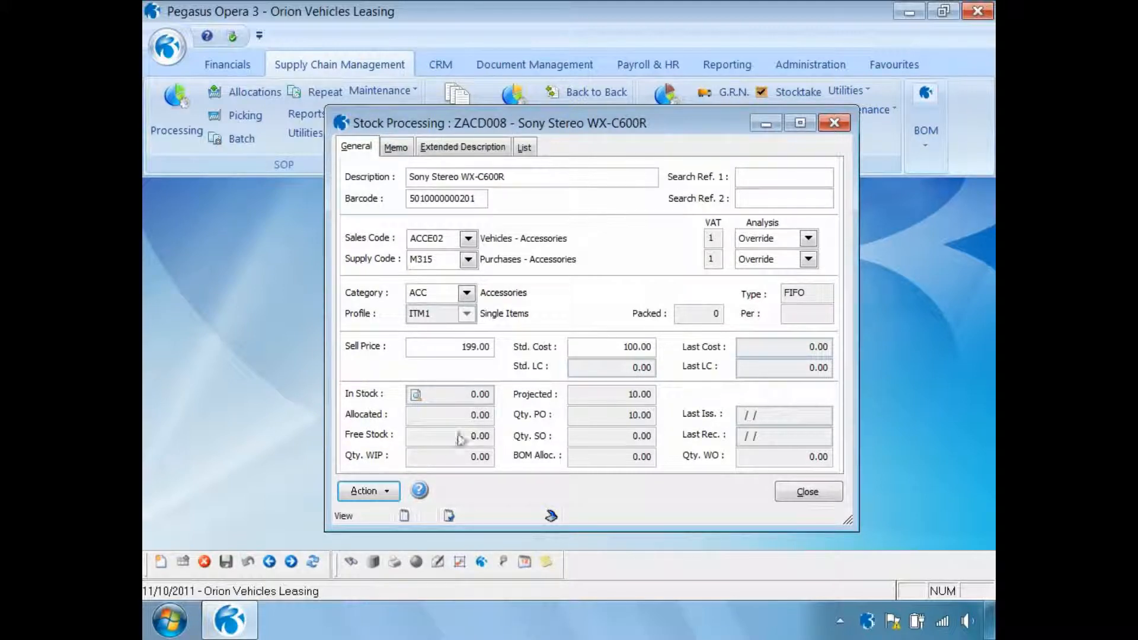
- Re-enable applying landed costs to stock item ZACD008, confirm and close its landed costs
click(390, 497)
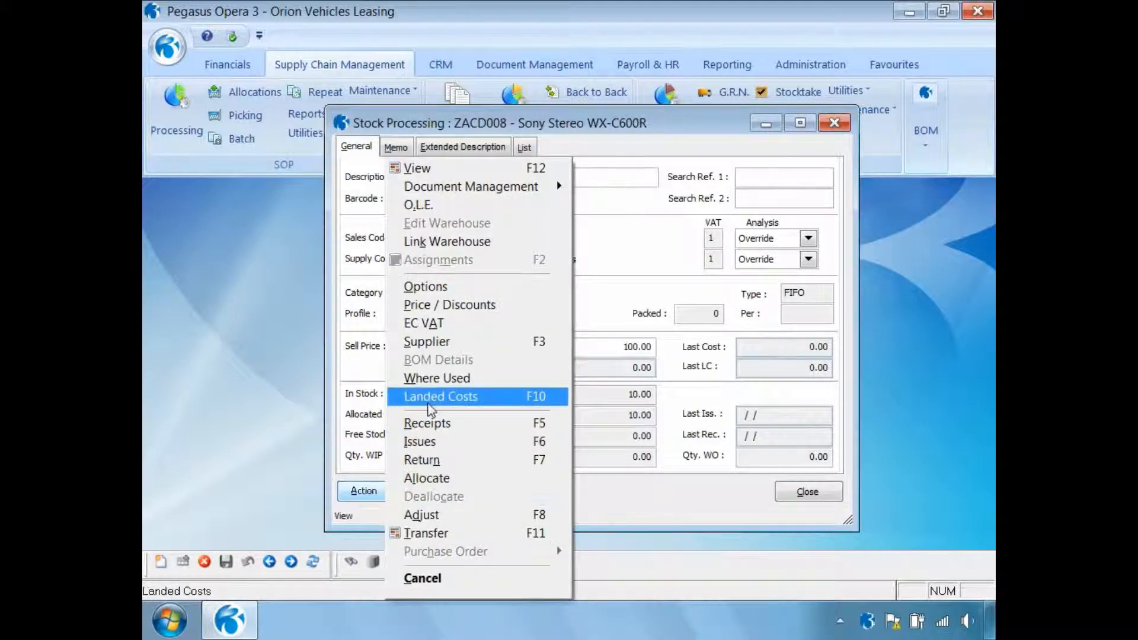
click(434, 397)
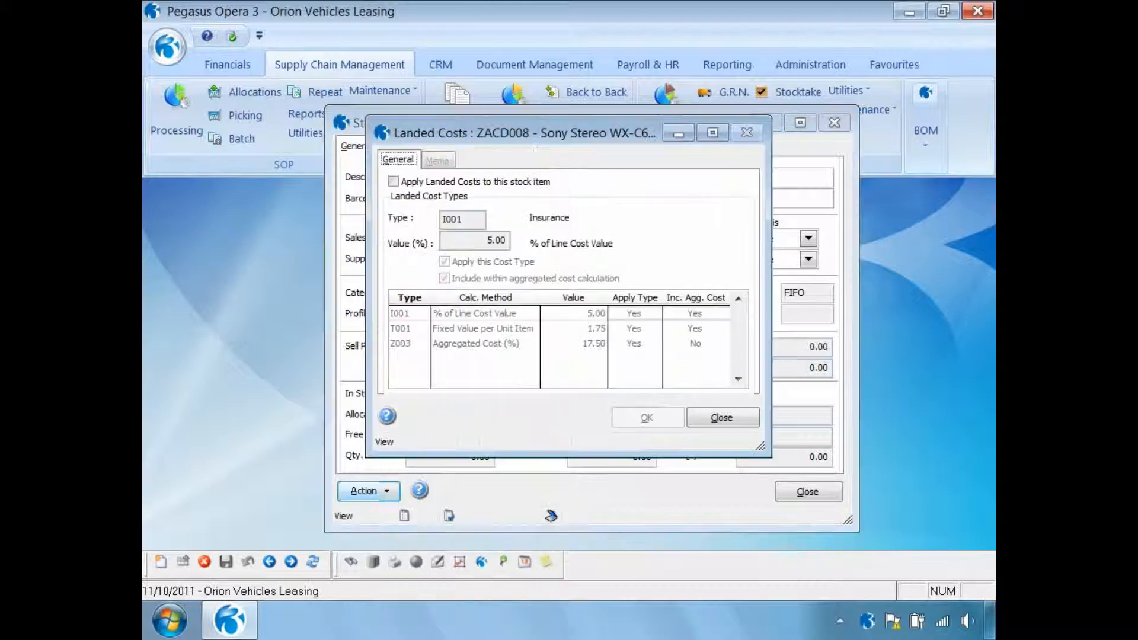
click(394, 182)
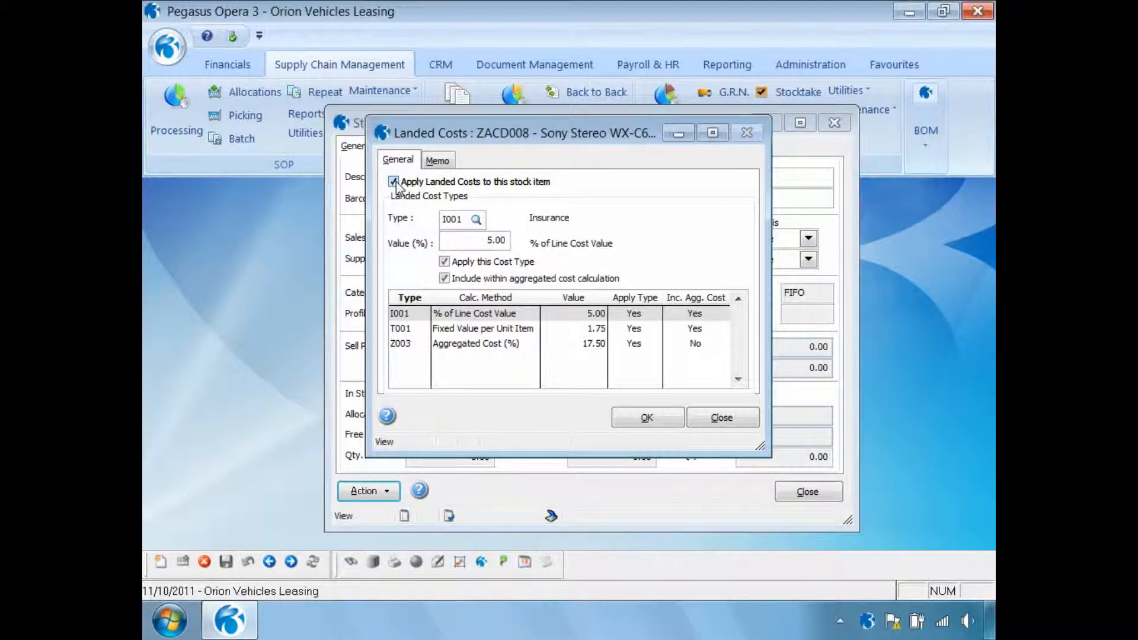
click(635, 422)
click(708, 420)
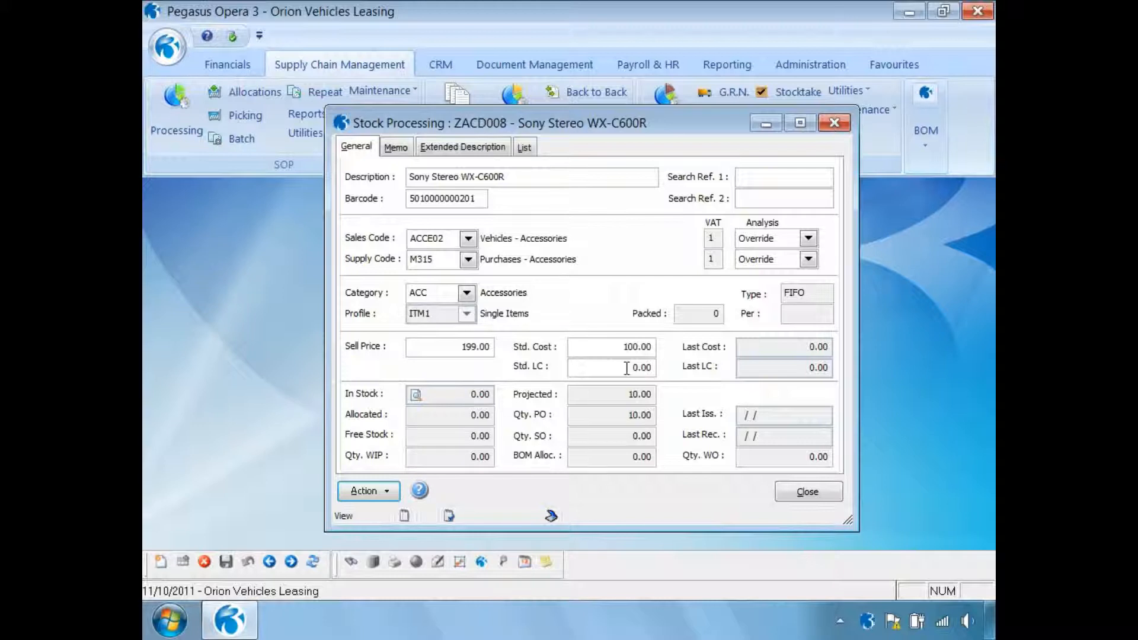
- Close the stock record and publish a global landed costs recalculation to screen for stock references CMAT044 to ZACD008
drag(626, 368, 667, 371)
click(799, 491)
click(851, 91)
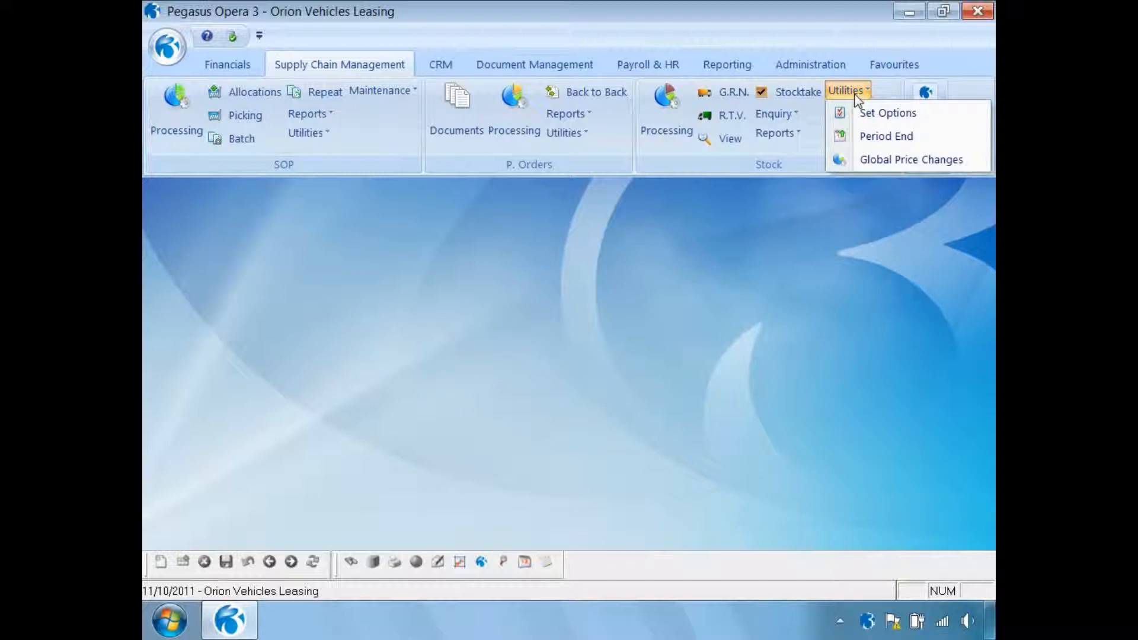
click(875, 161)
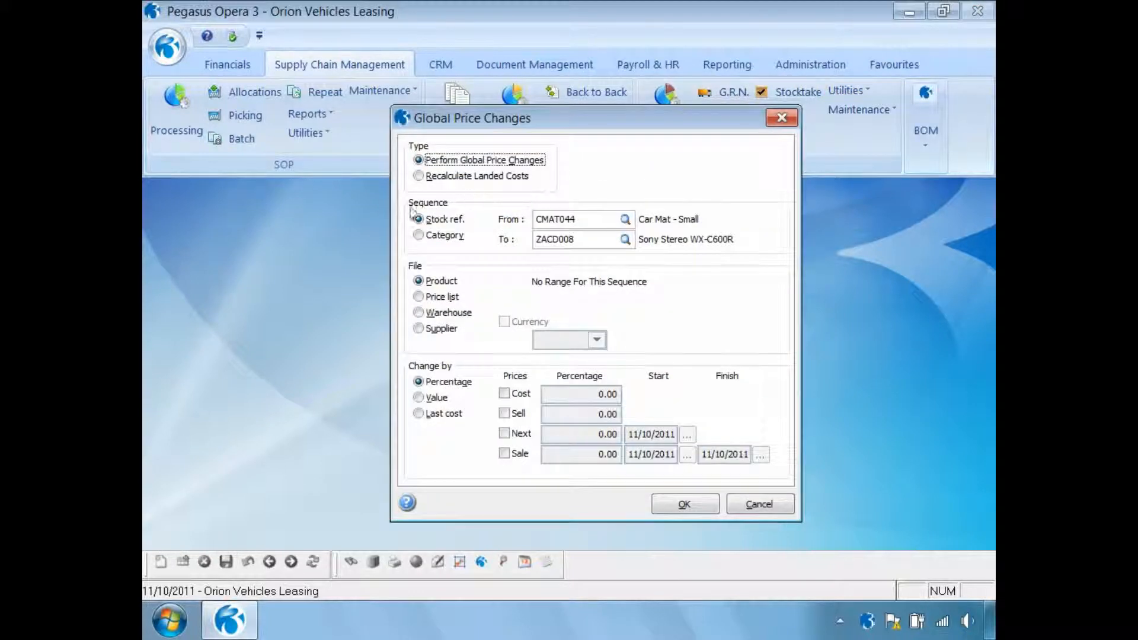
click(419, 176)
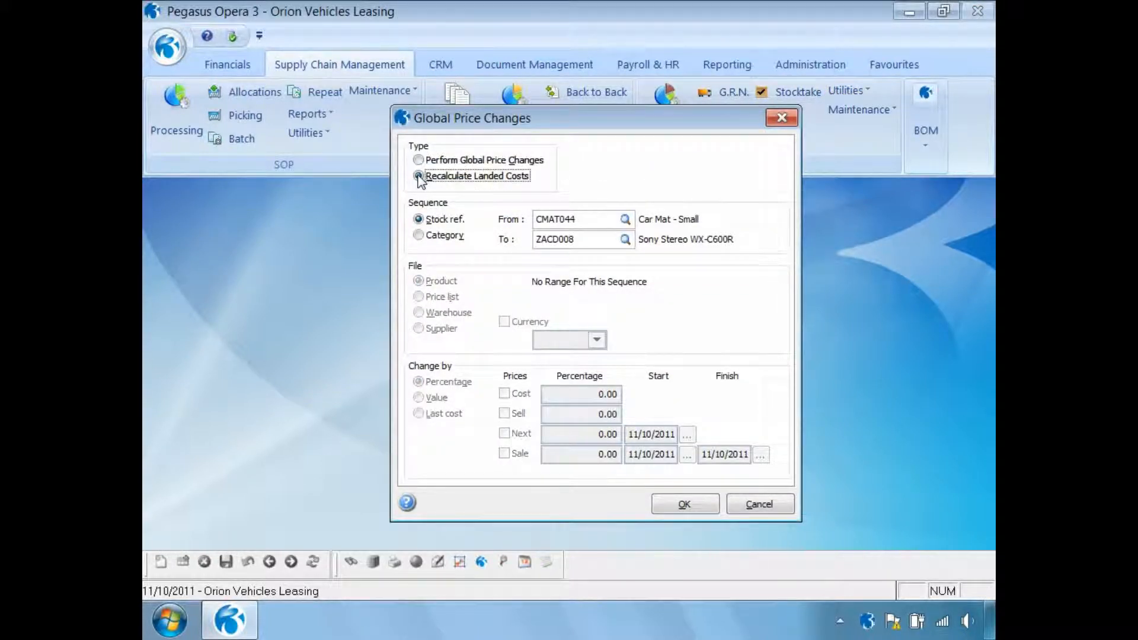
click(668, 507)
click(612, 382)
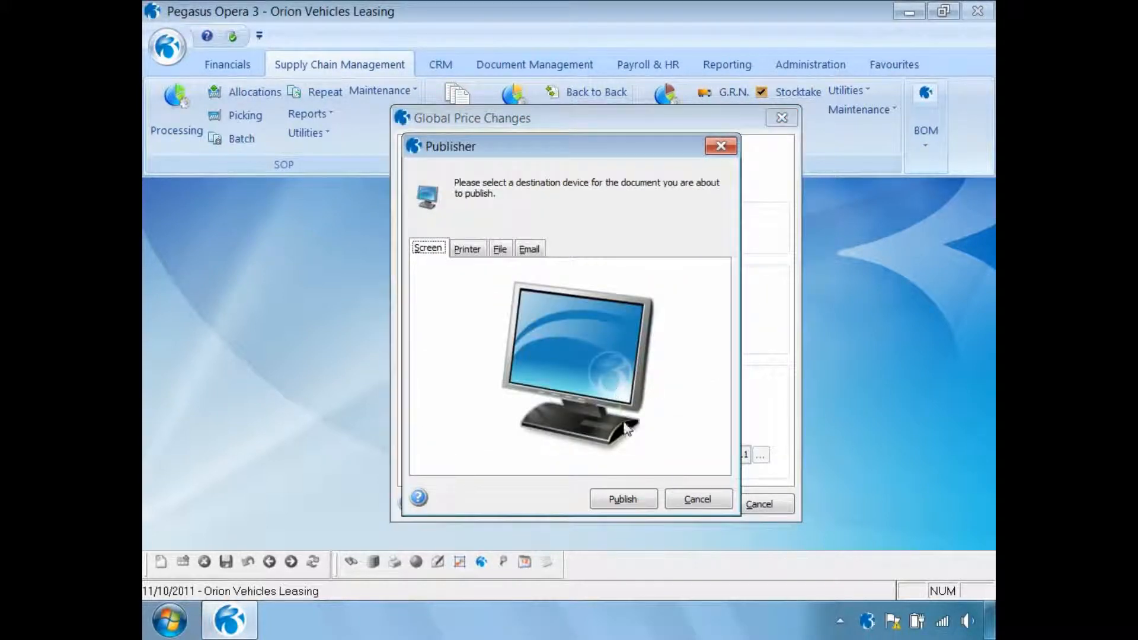
click(623, 499)
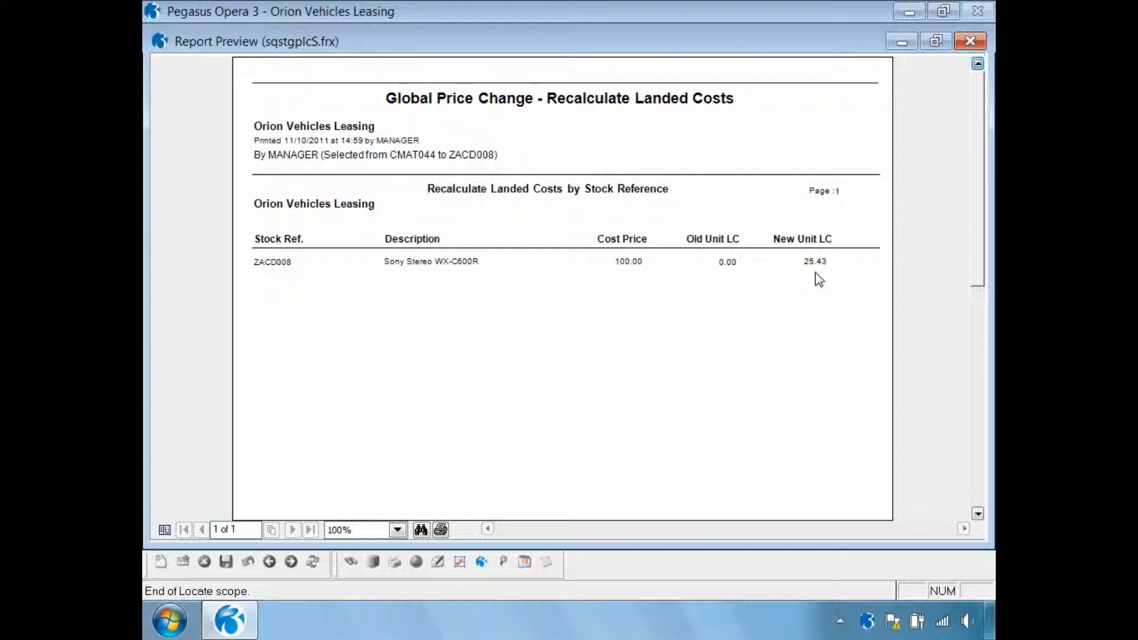
- Close the recalculation report, apply the landed costs recalculation and leave Global Price Changes
click(970, 41)
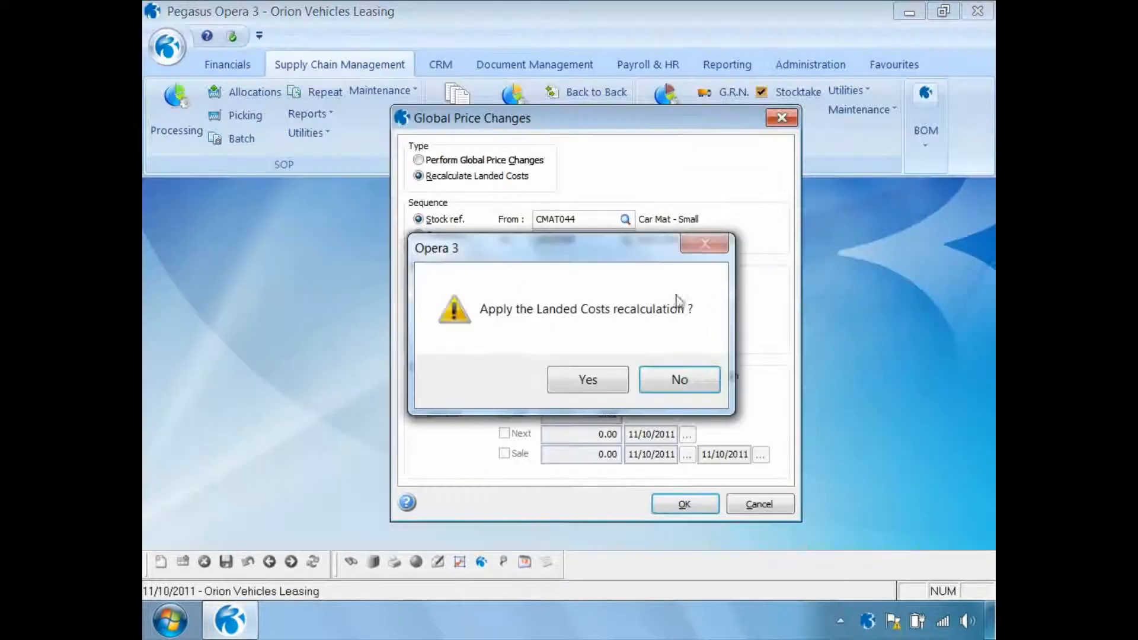
click(572, 385)
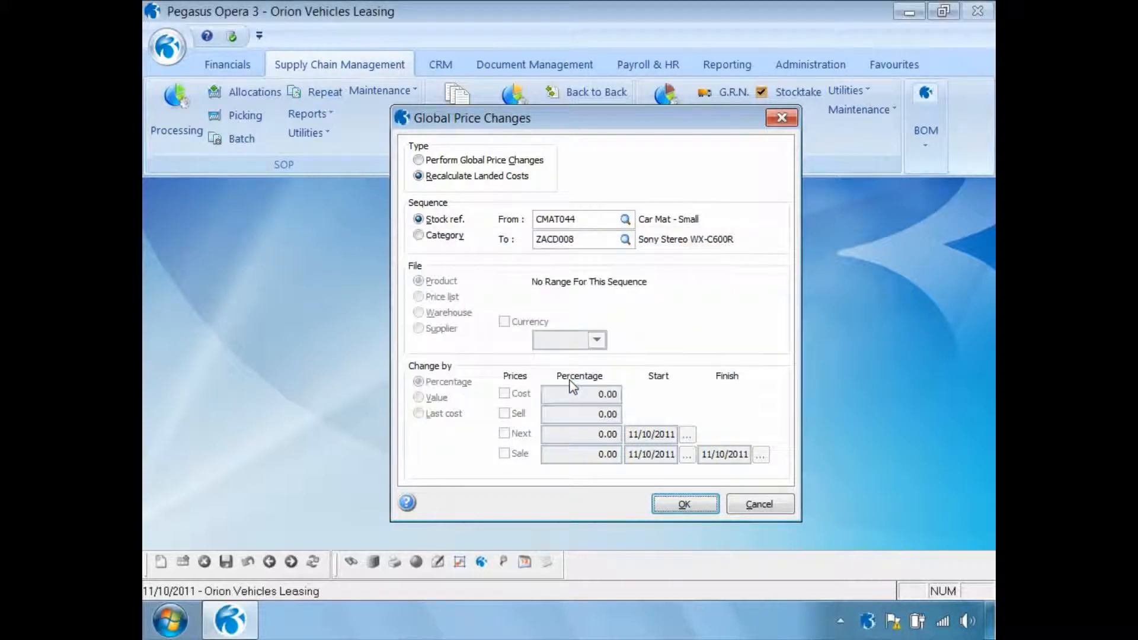
click(751, 508)
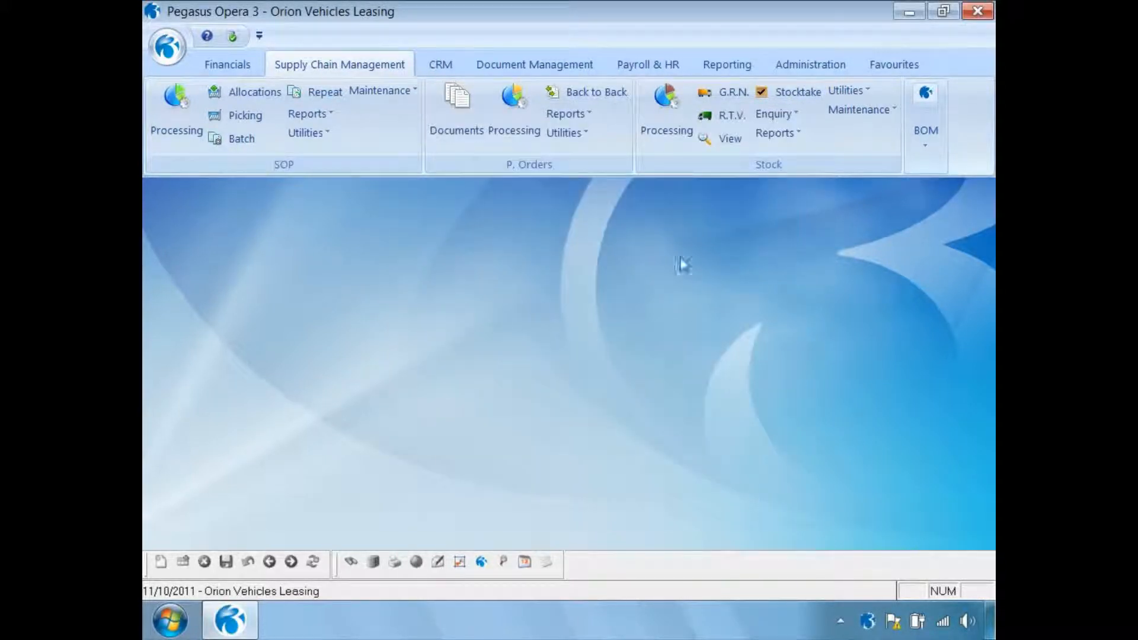
- Check the standard landed cost on the stock record of ZACD008 and close the record
click(666, 115)
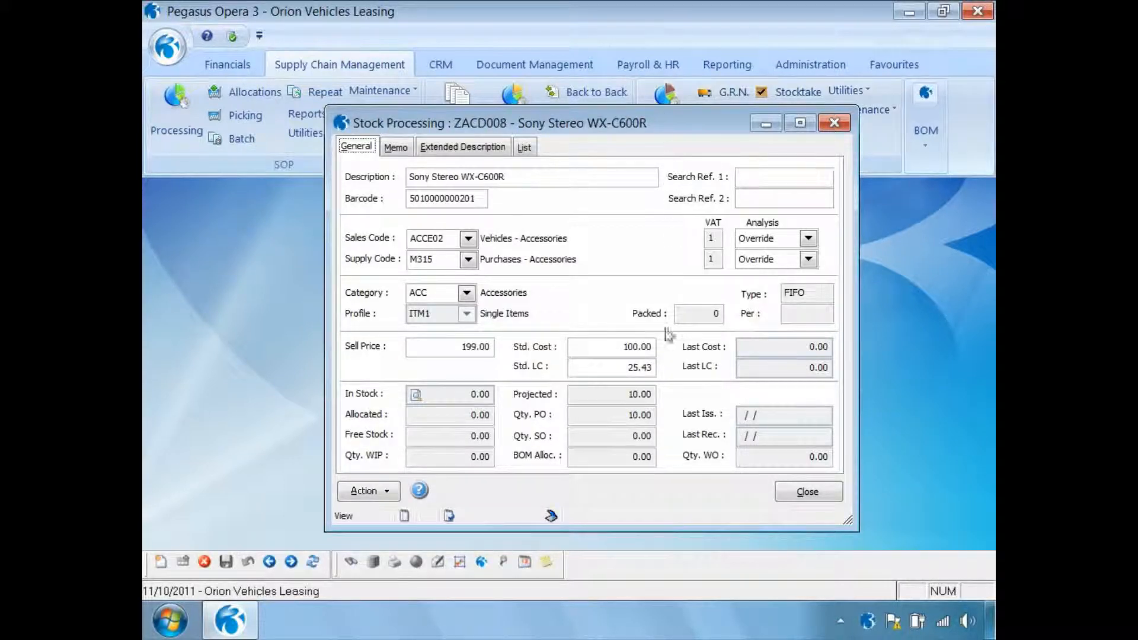
click(624, 372)
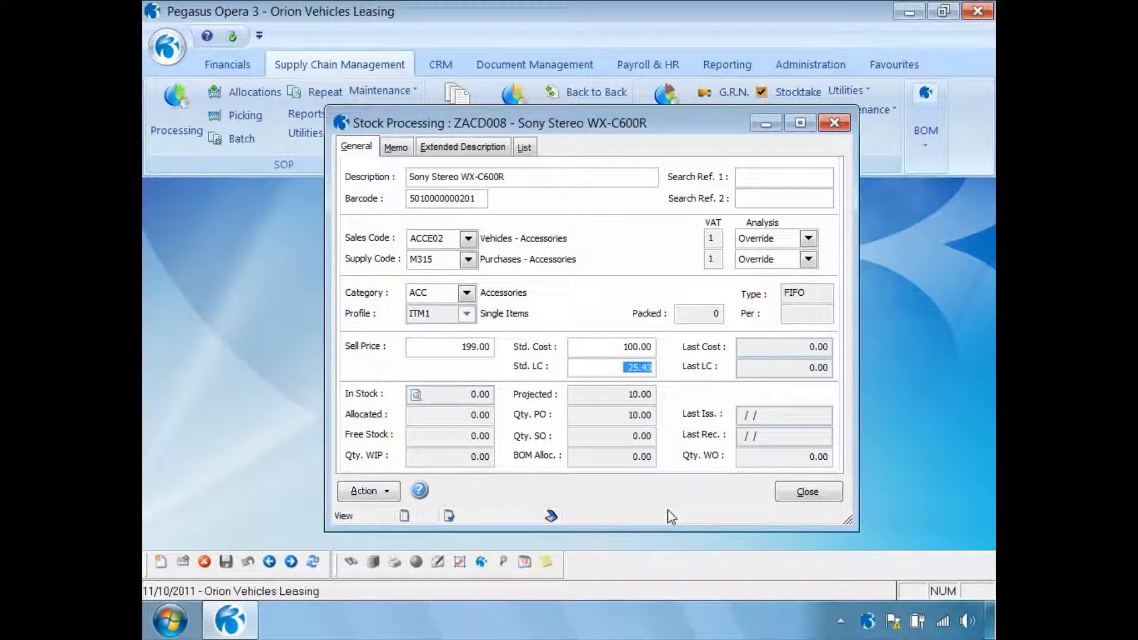
click(798, 494)
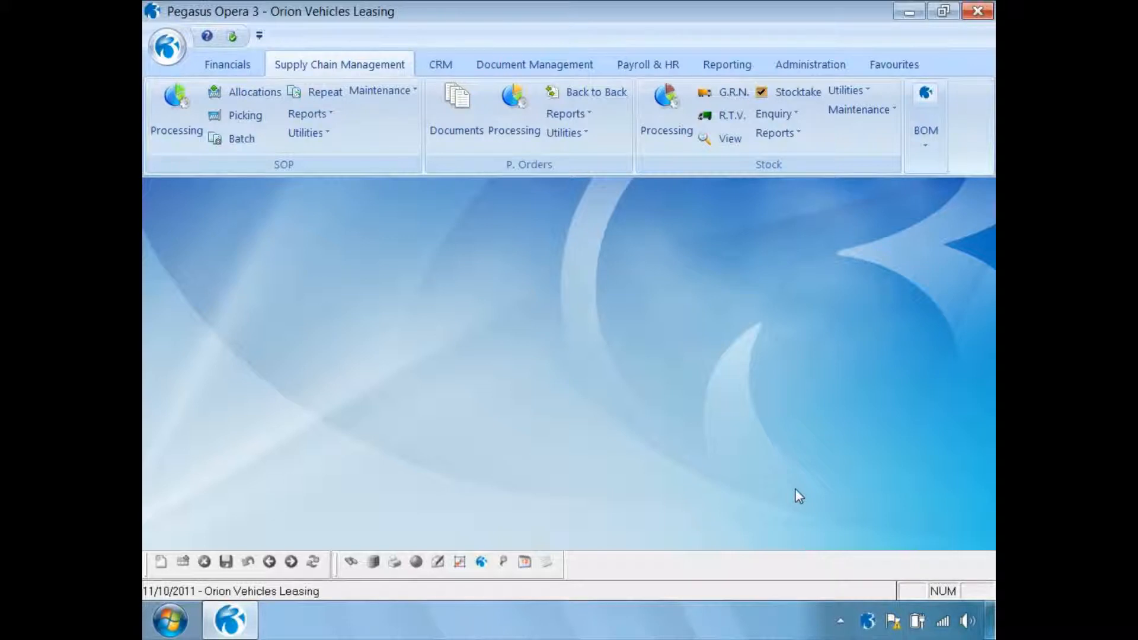
- Start a purchase order receipt with the purchase order number, warehouse MAIN, reference REF500 and shipping reference SR1000
click(514, 112)
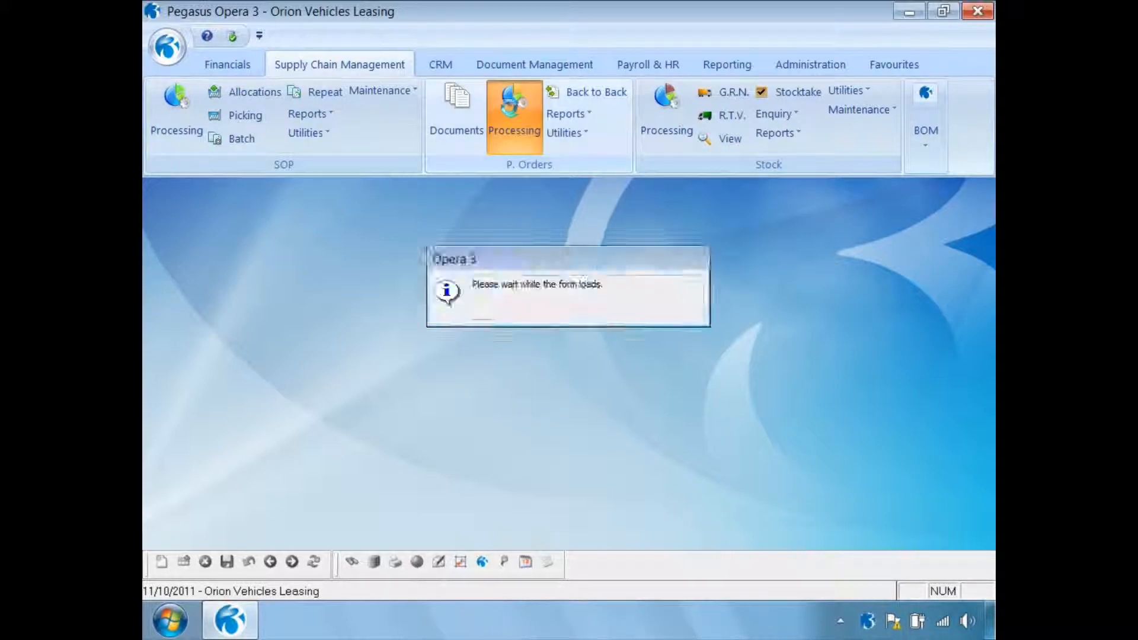
click(374, 491)
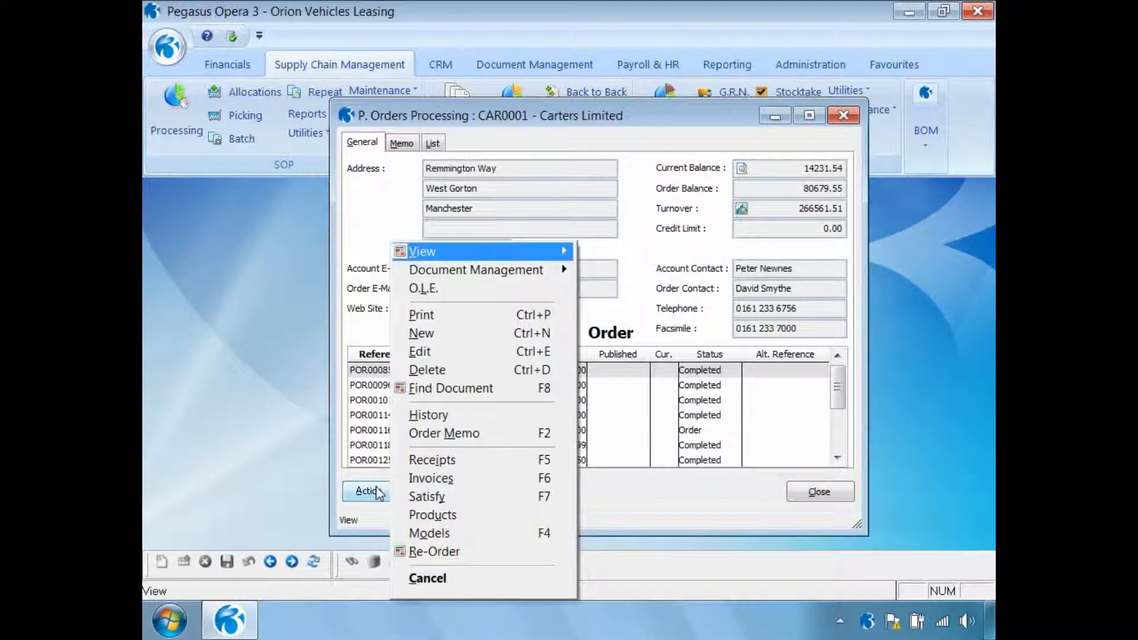
click(415, 462)
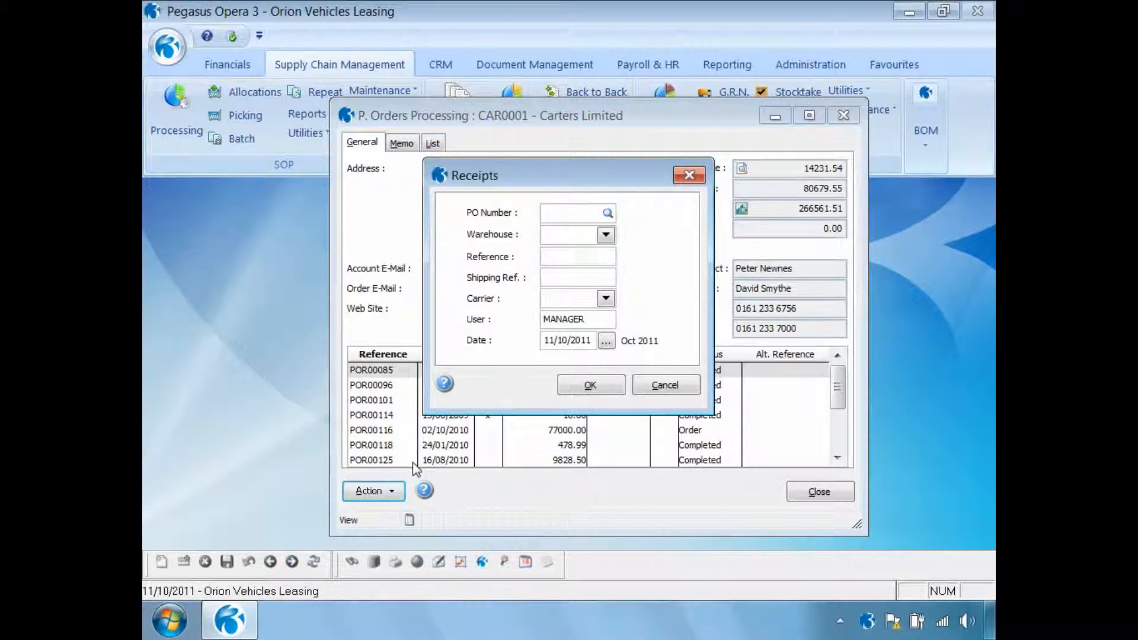
double_click(323, 274)
text(REF500)
key(Tab)
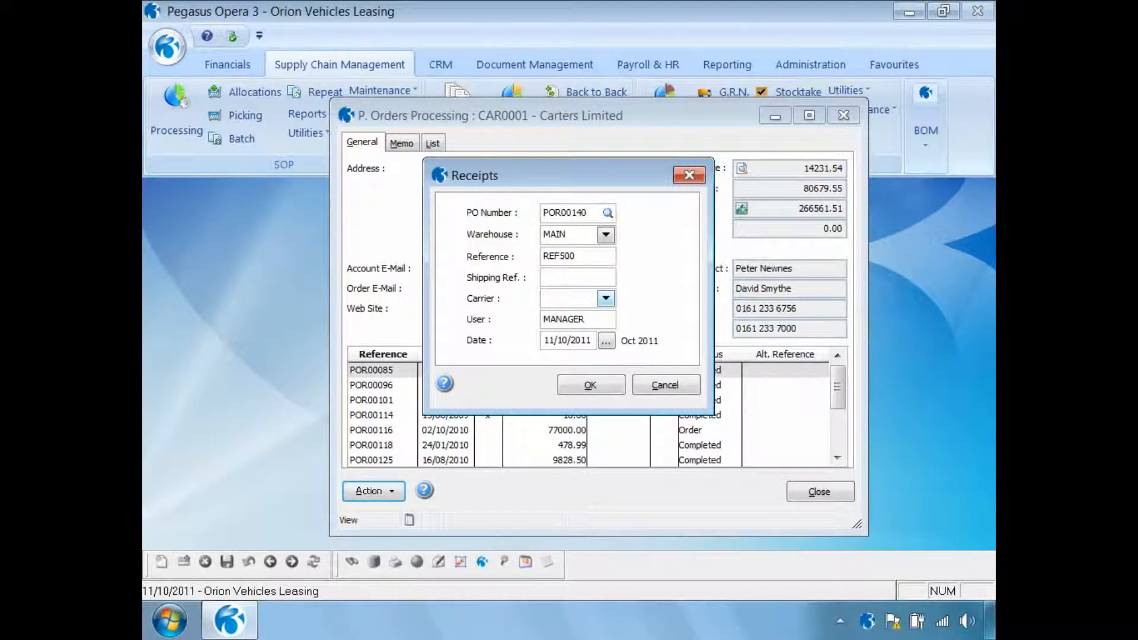
text(SR1000)
click(590, 385)
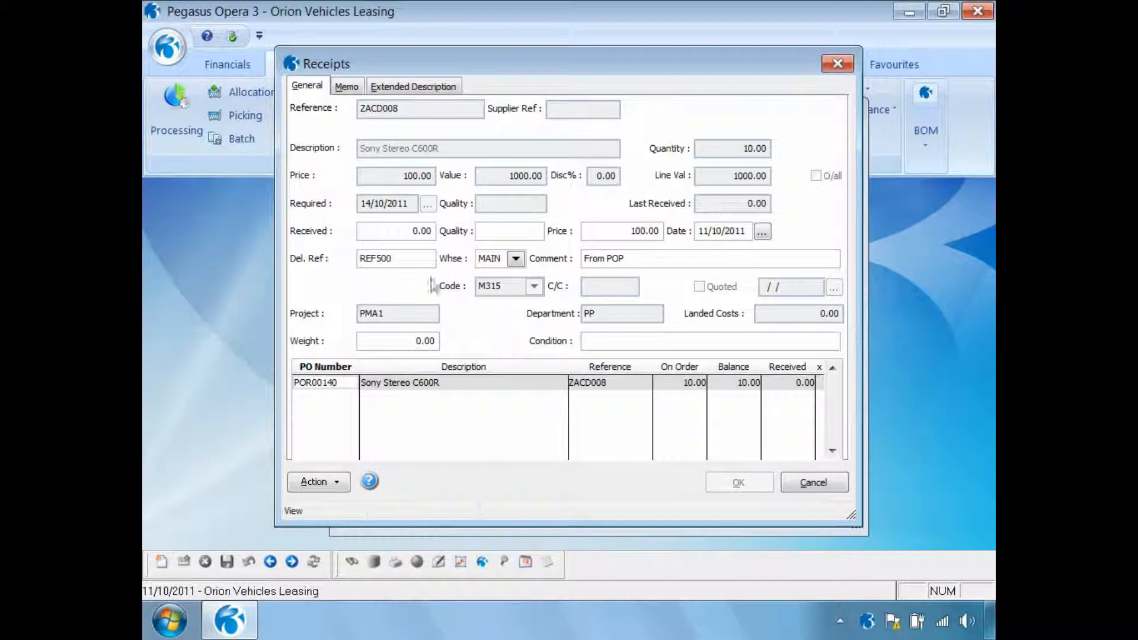
- Set the received quantity of the ZACD008 receipt line to 10 and review its price and landed costs
click(411, 231)
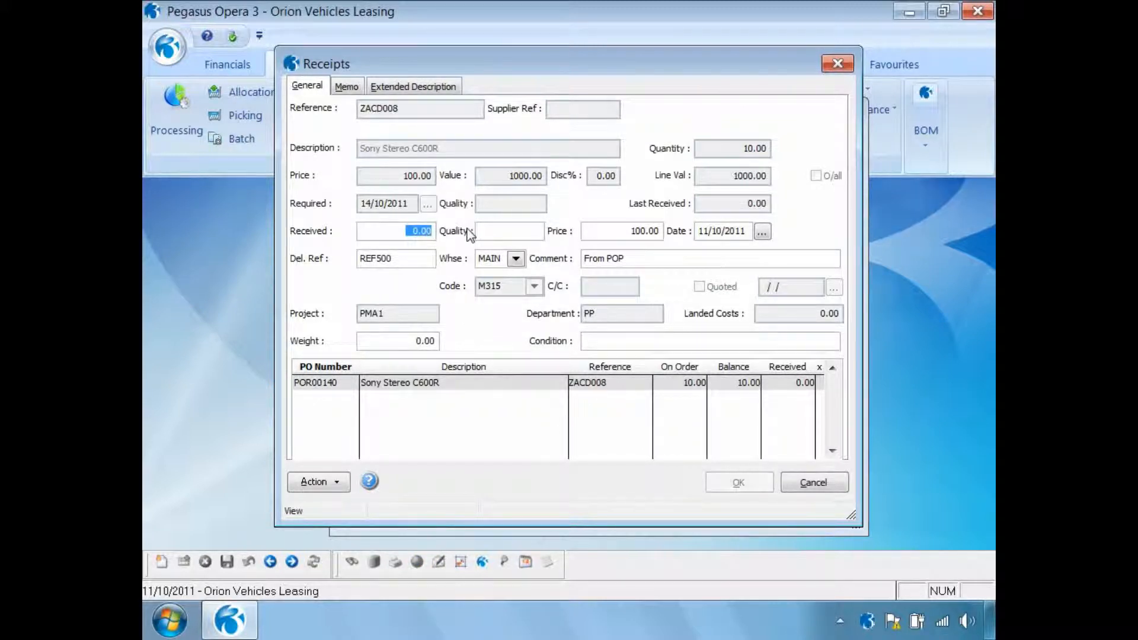
text(10)
key(Tab)
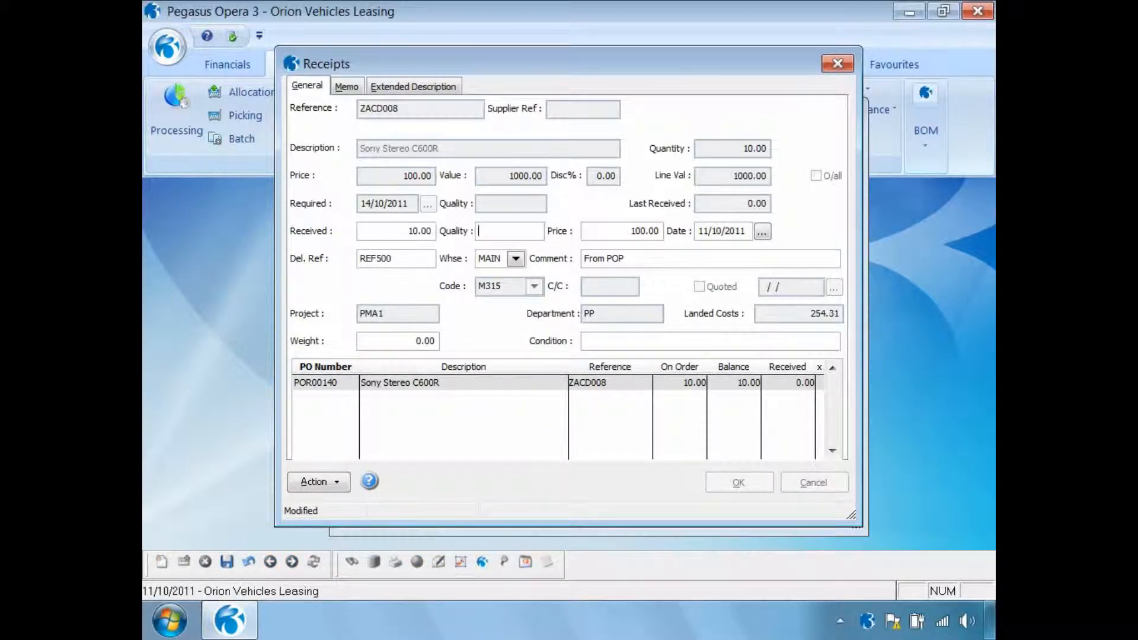
drag(620, 231, 678, 237)
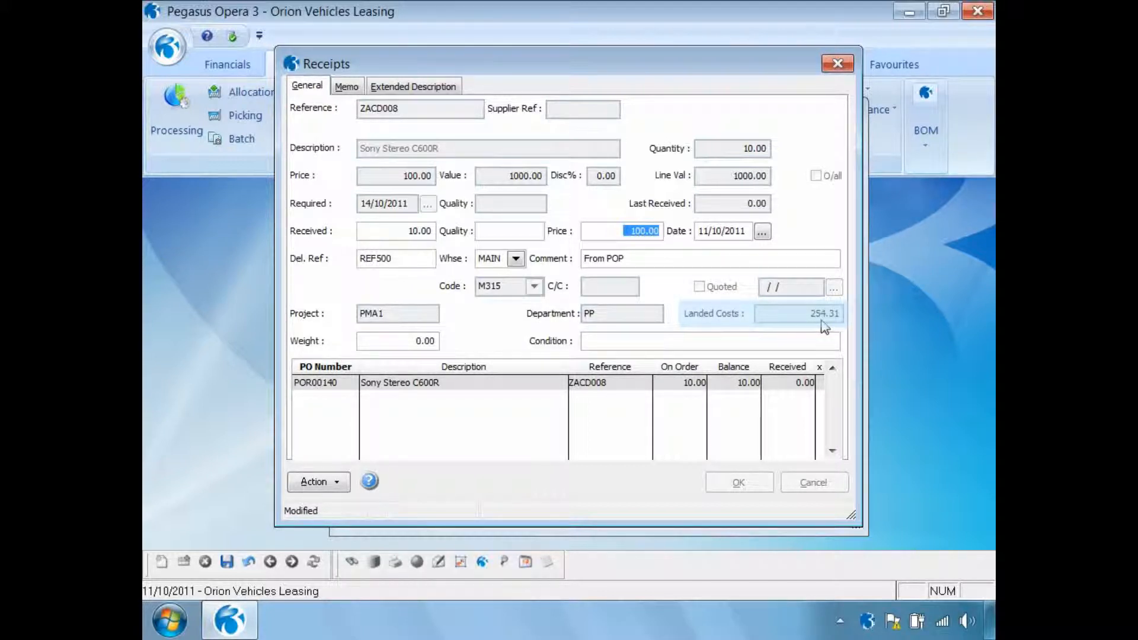
- Override the receipt line's landed costs so the Insurance cost type I001 is not applied, and save the change
click(337, 485)
mouse_move(391, 548)
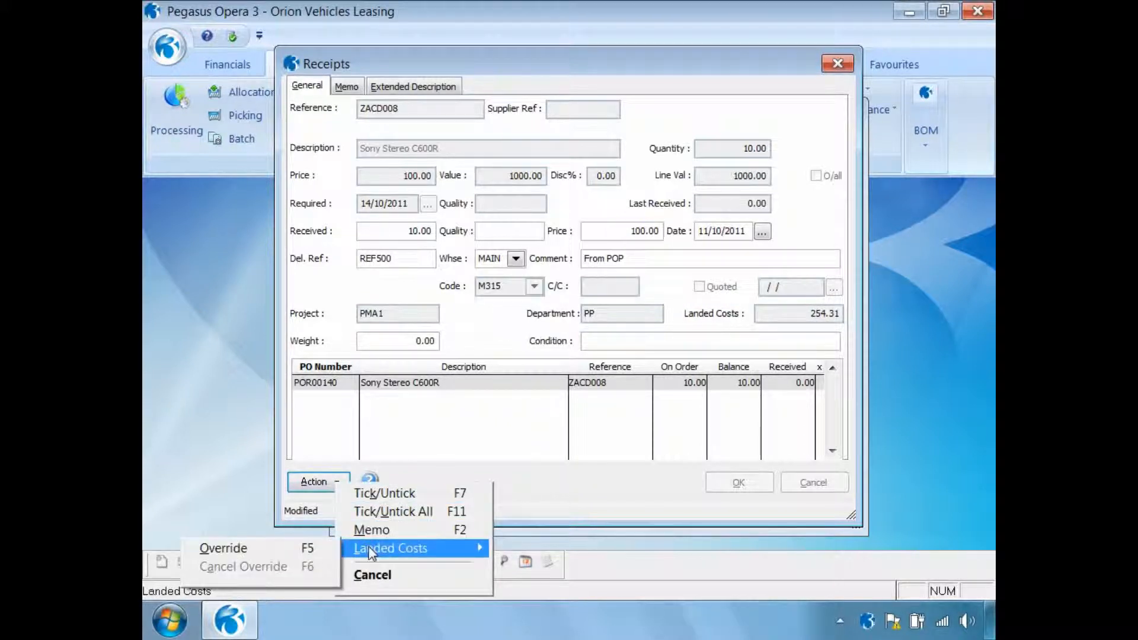
click(285, 550)
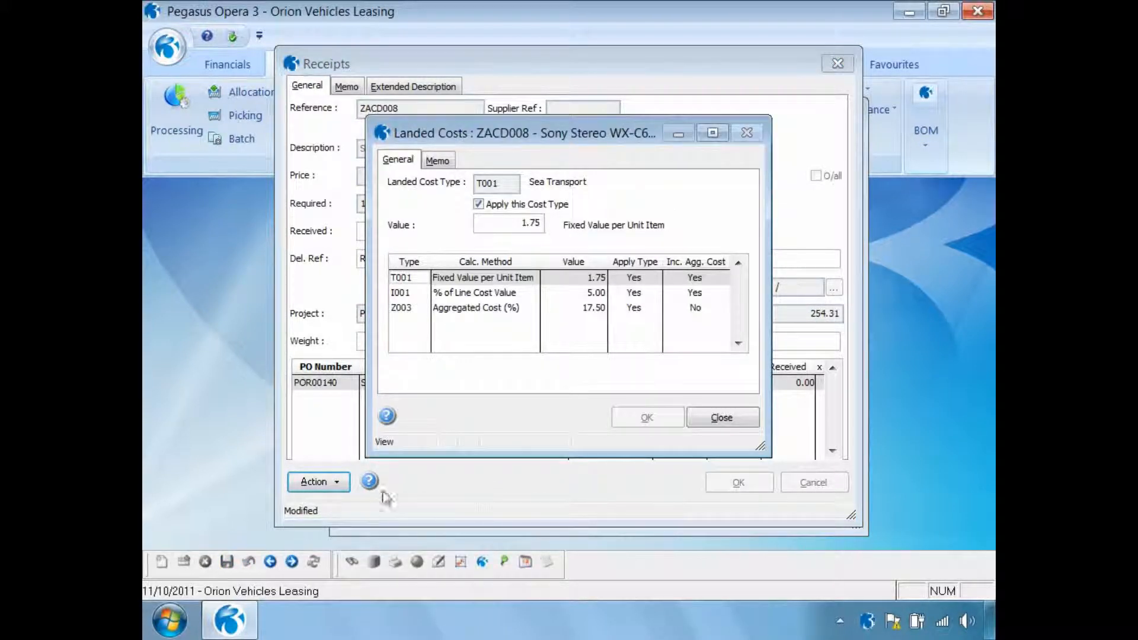
click(411, 293)
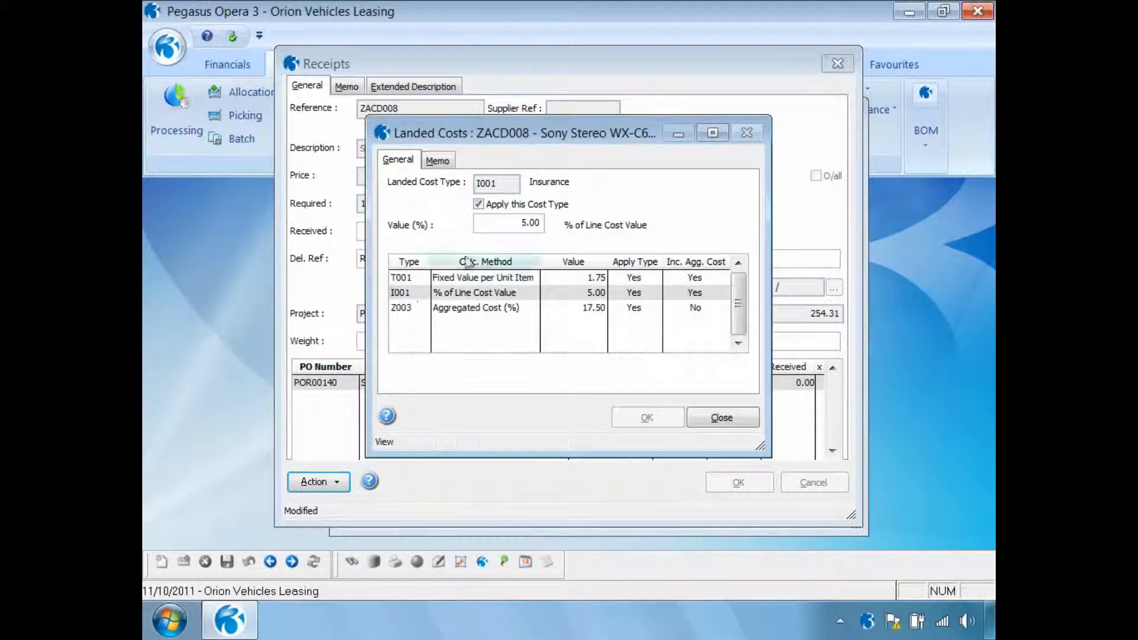
click(479, 204)
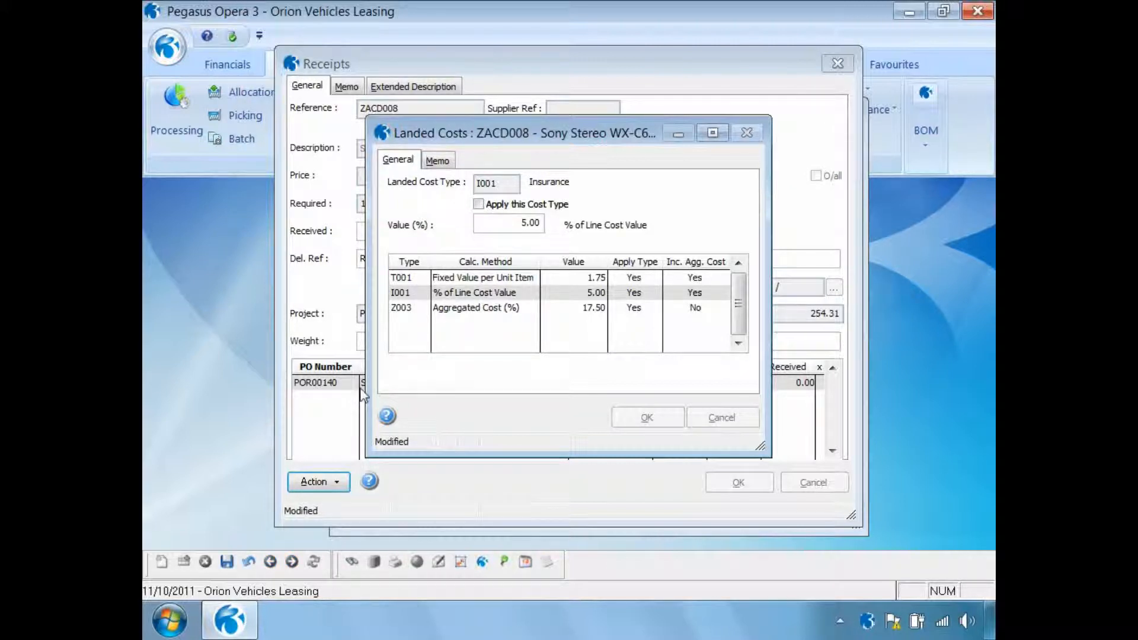
click(227, 561)
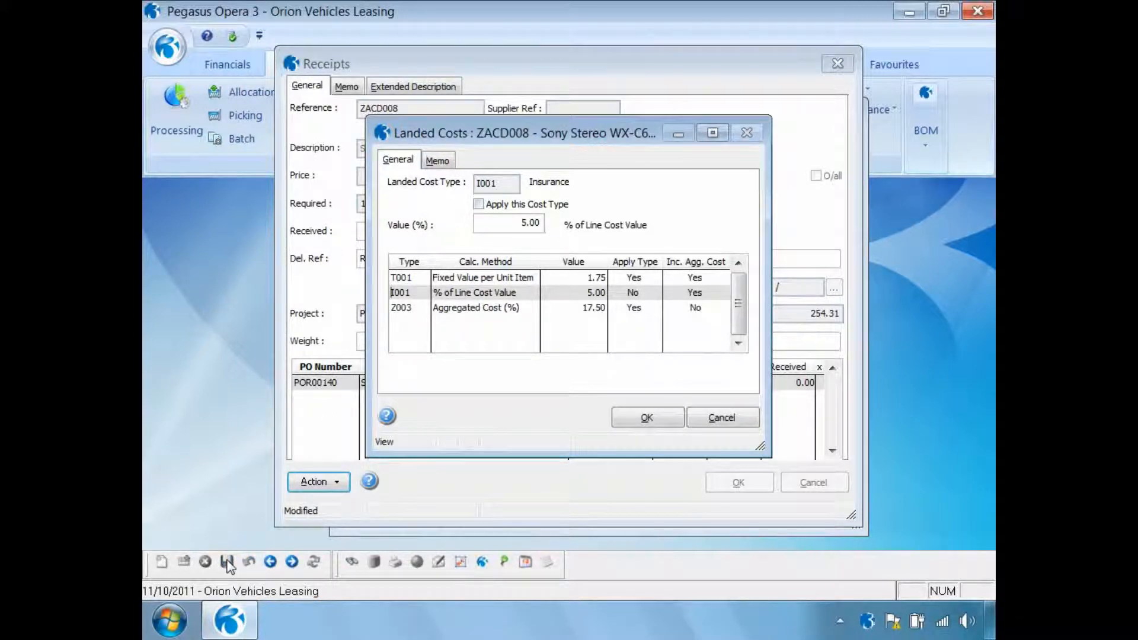
- Confirm and close the receipt line's landed cost settings, and cancel the landed costs override for ZACD008
click(647, 418)
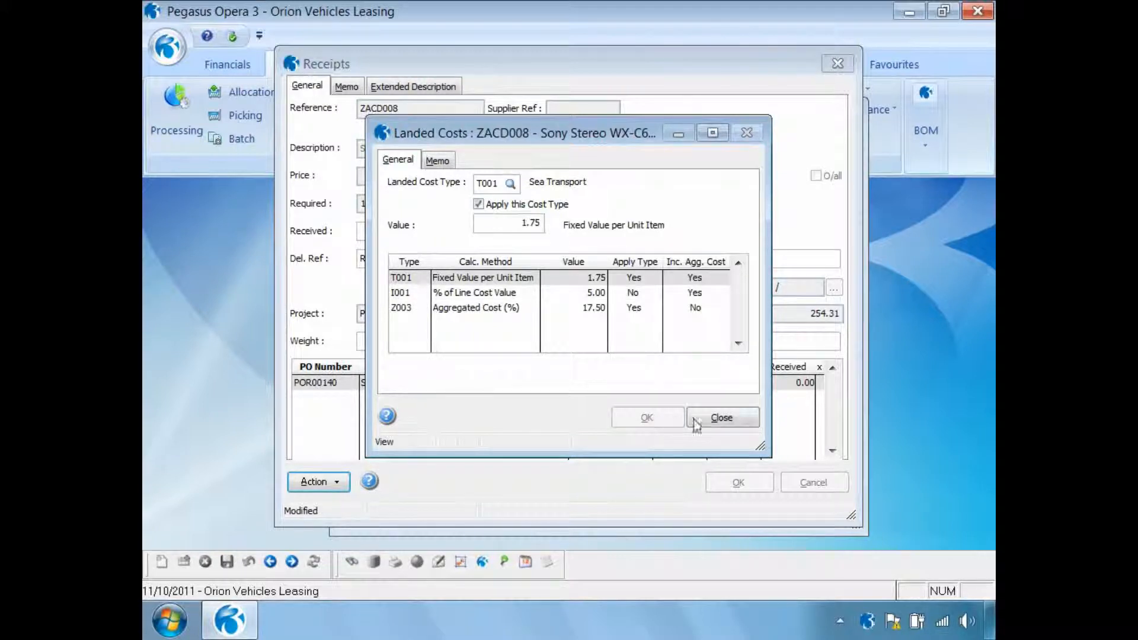
click(719, 418)
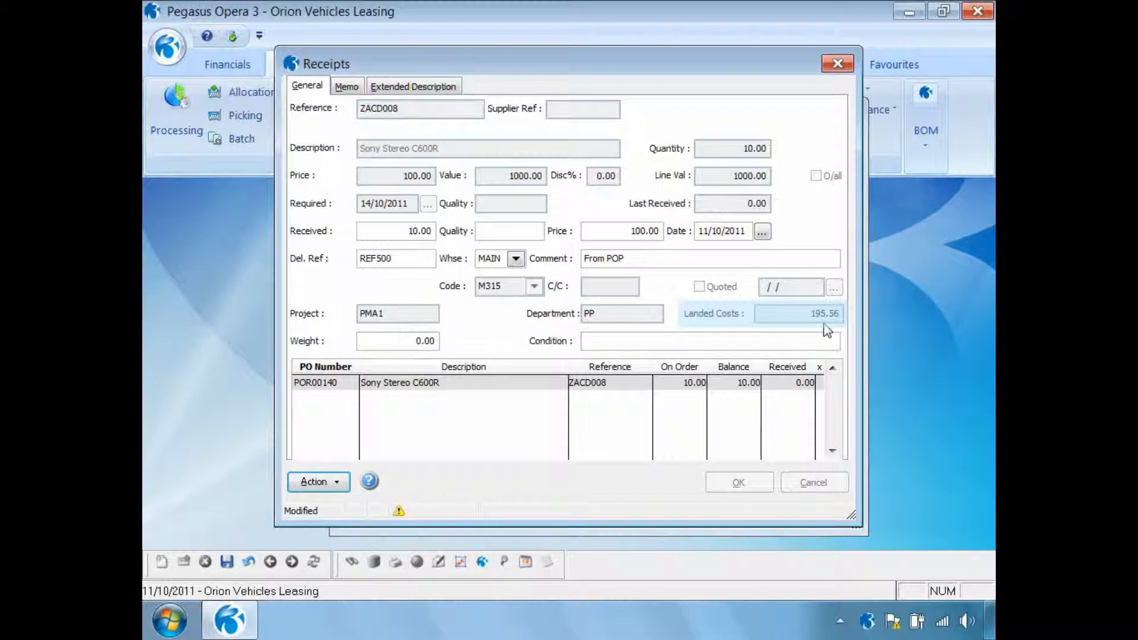
click(336, 483)
mouse_move(385, 548)
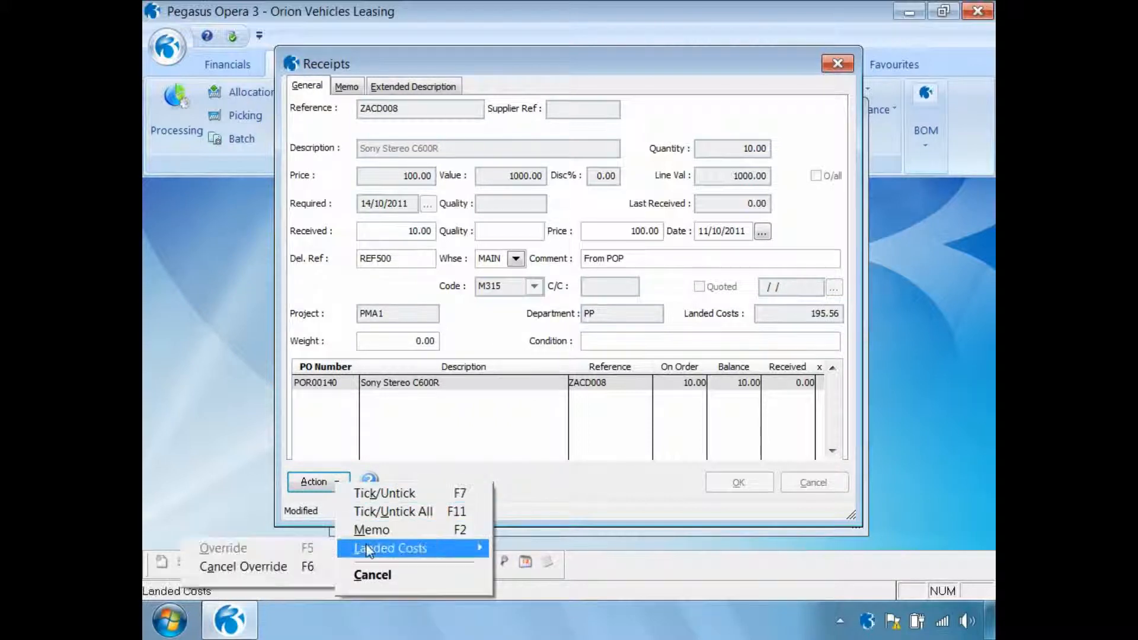
click(312, 568)
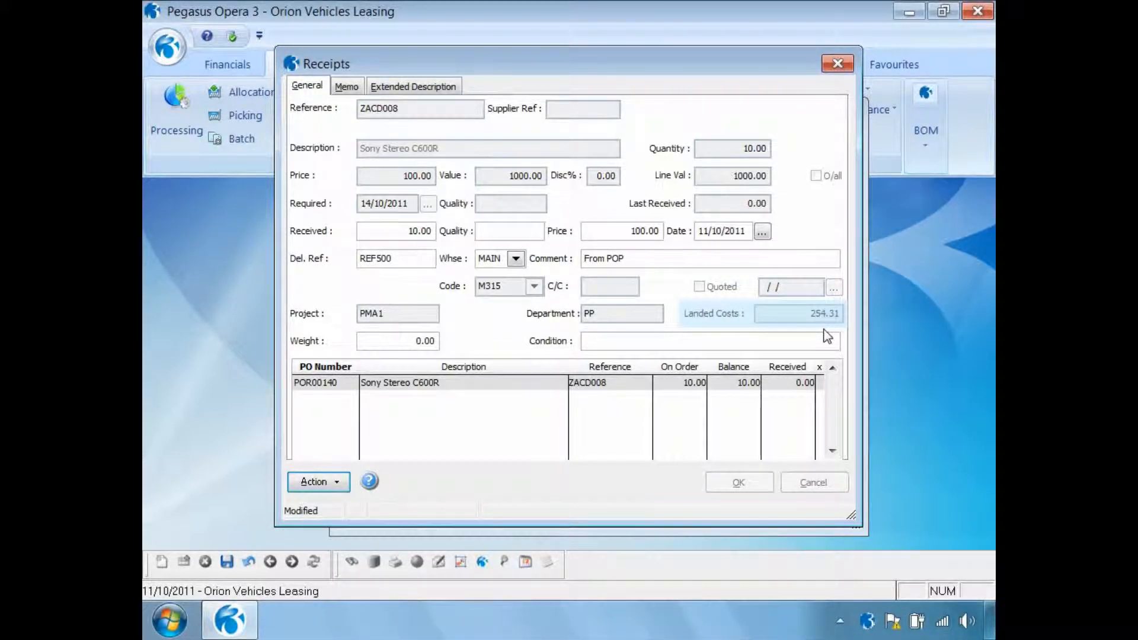
- Save the ZACD008 receipt line, process the receipt and close purchase order processing
click(270, 561)
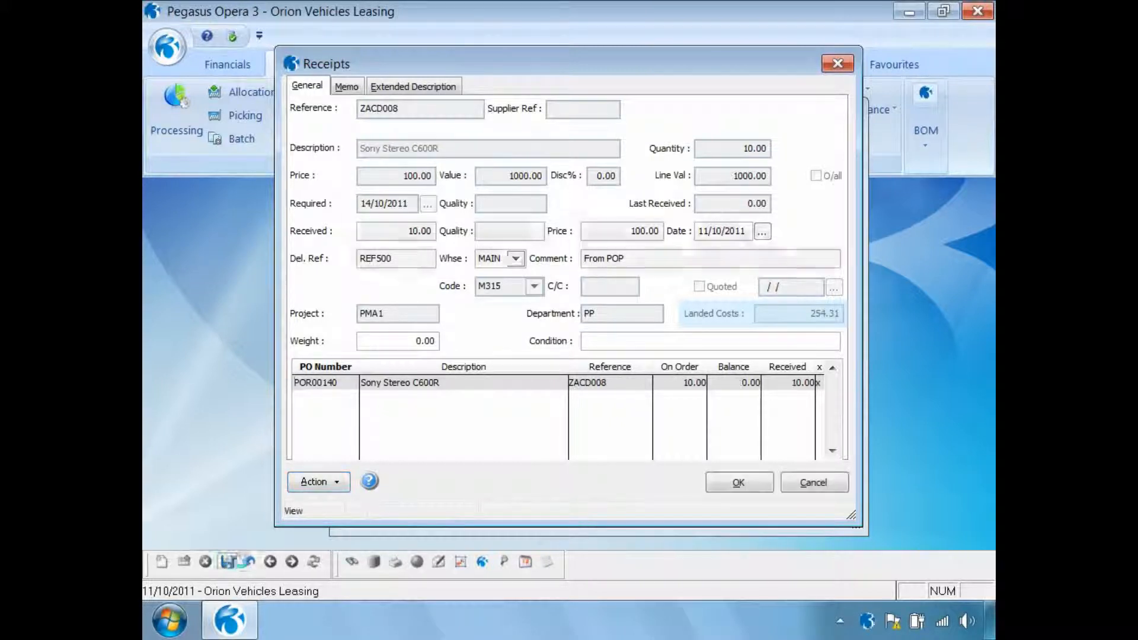
click(737, 483)
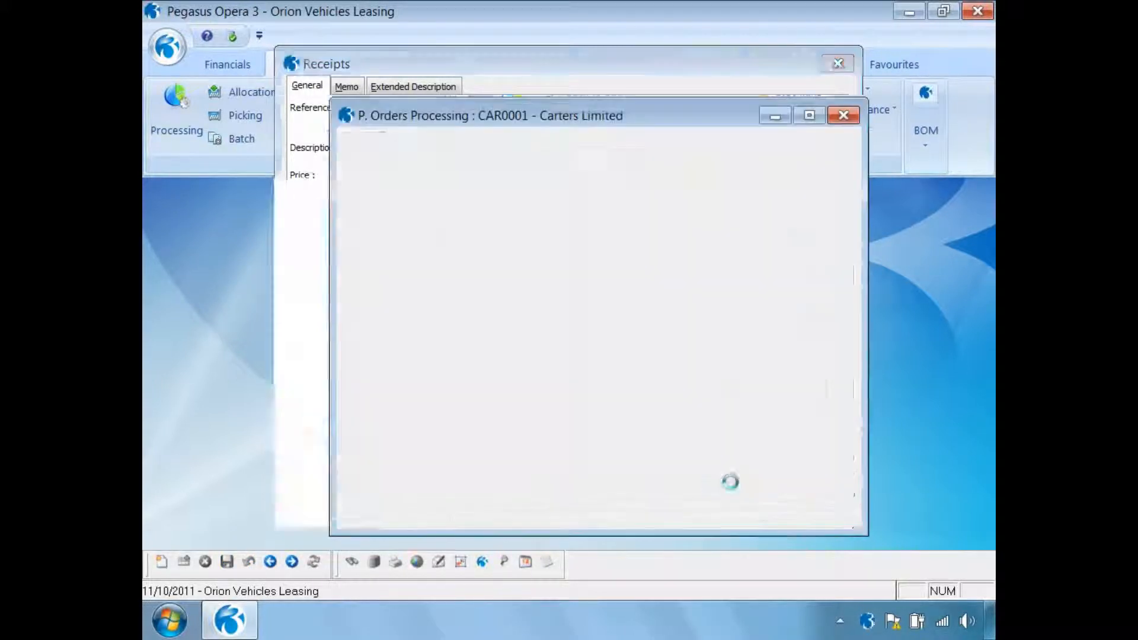
click(543, 379)
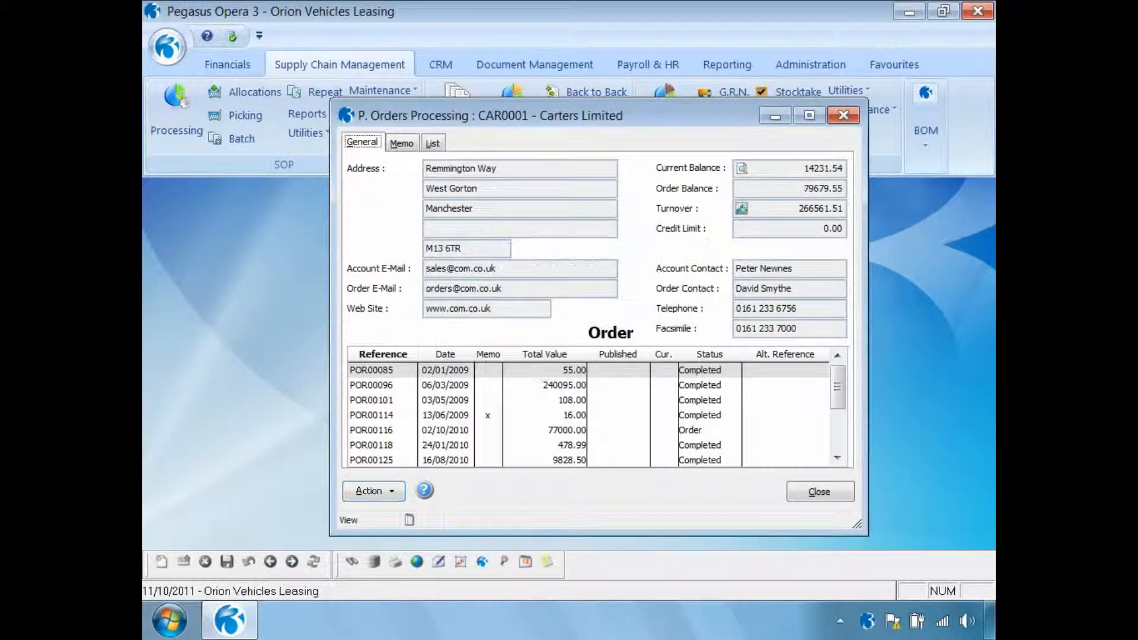
click(826, 501)
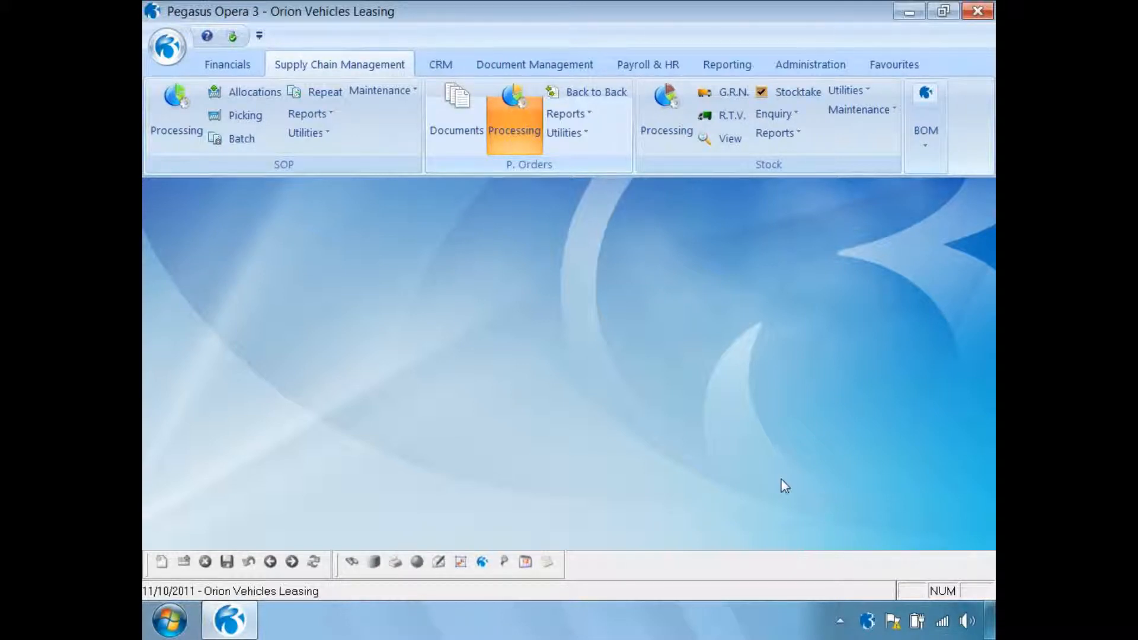
- Open the Nominal View in Financials and set its range to start and end at year 2011, period 10
click(228, 66)
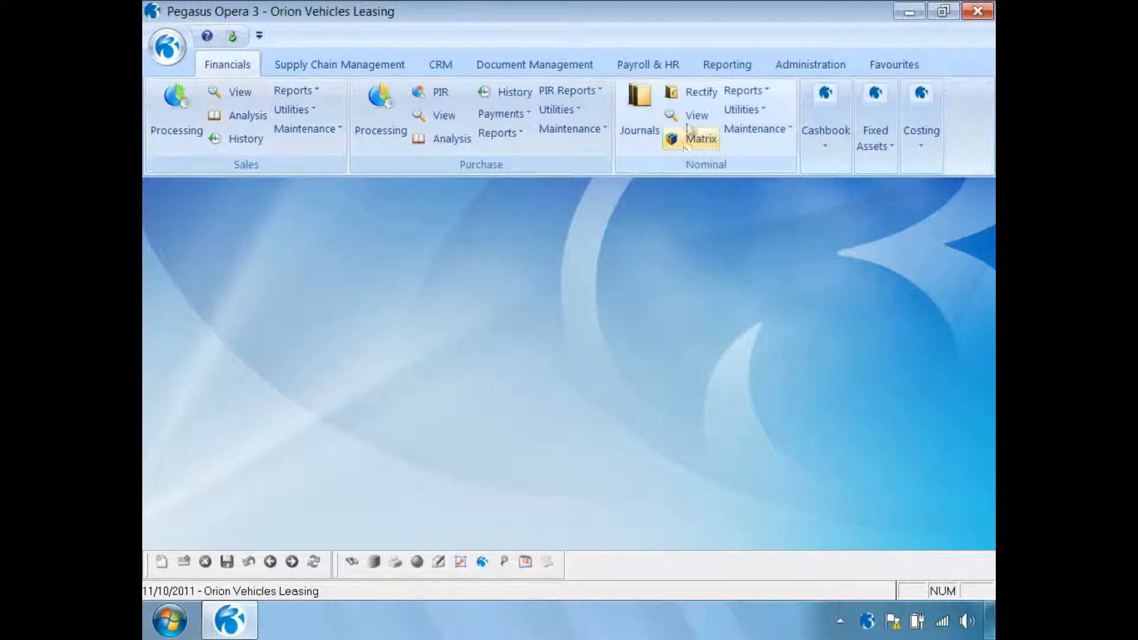
click(691, 115)
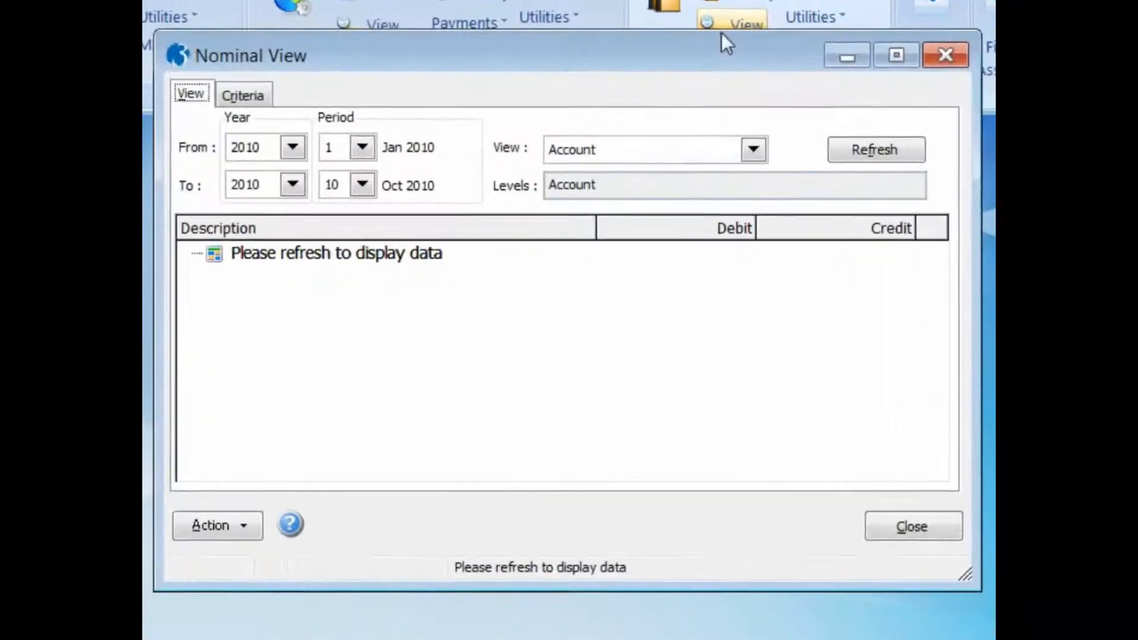
click(346, 209)
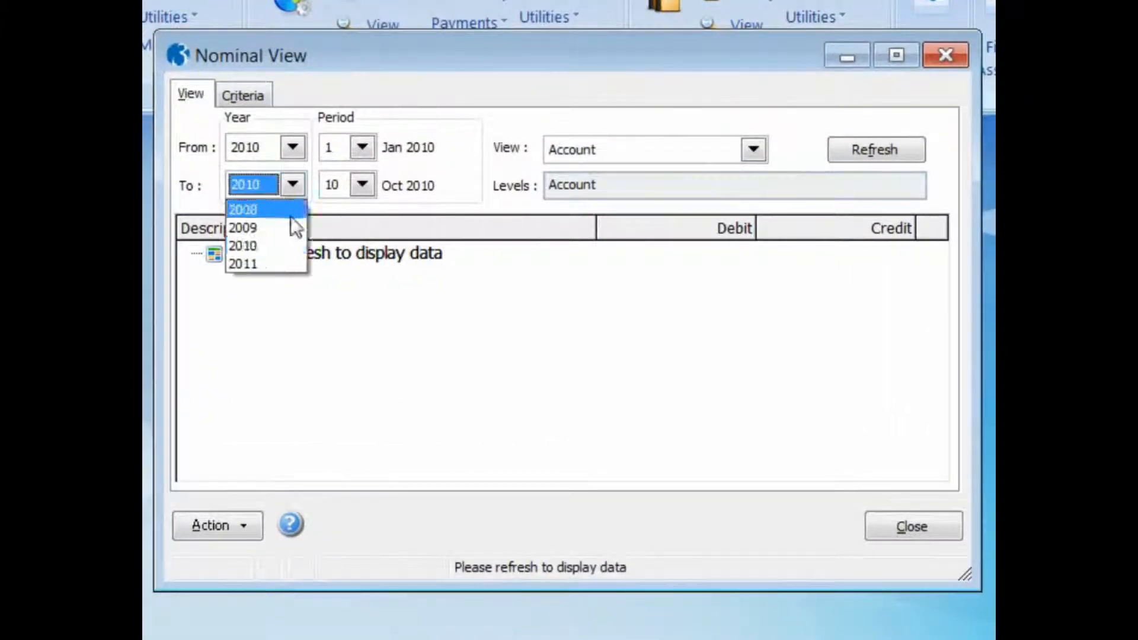
click(276, 264)
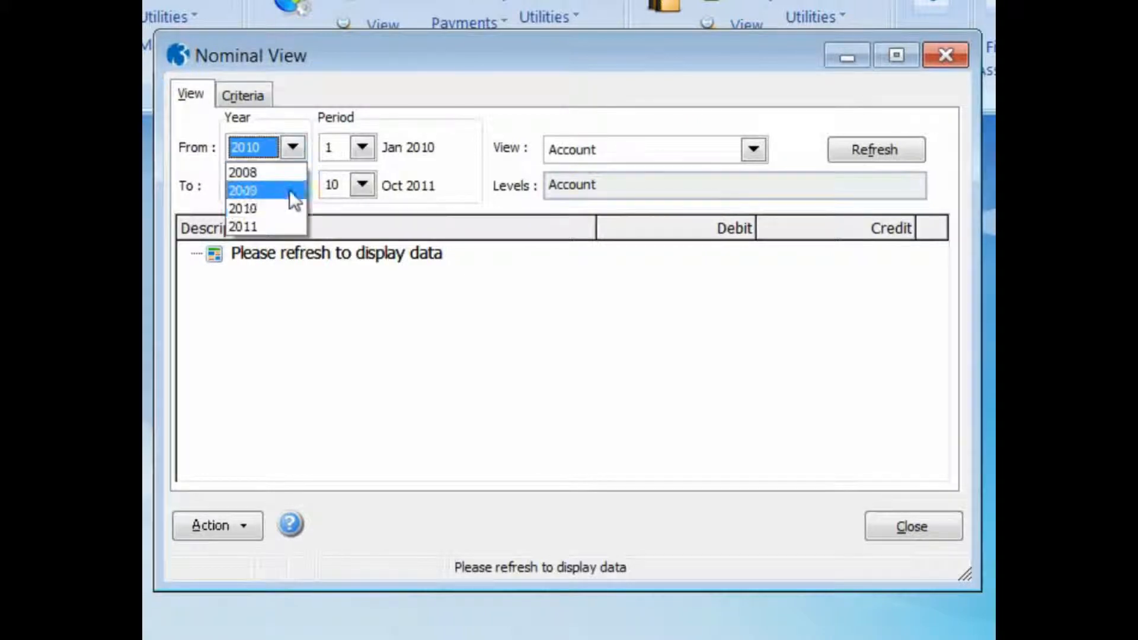
click(257, 224)
click(363, 148)
scroll(368, 265, down, 1)
click(332, 281)
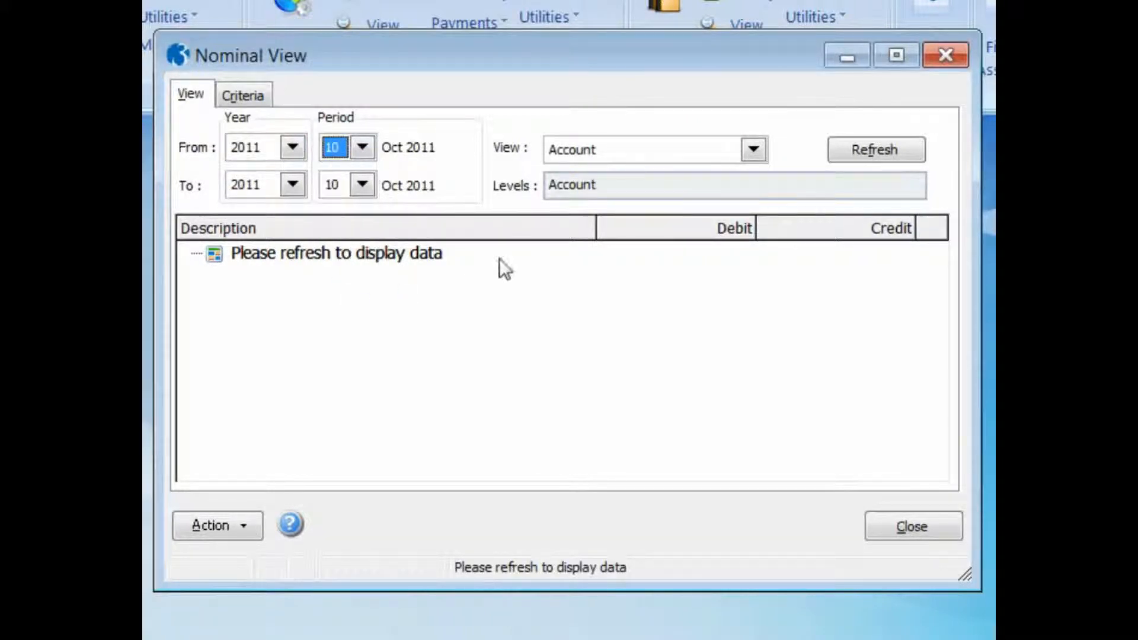
- Set the nominal display to the Nominal view by type, sub-type and account, and refresh the data
click(753, 151)
click(717, 190)
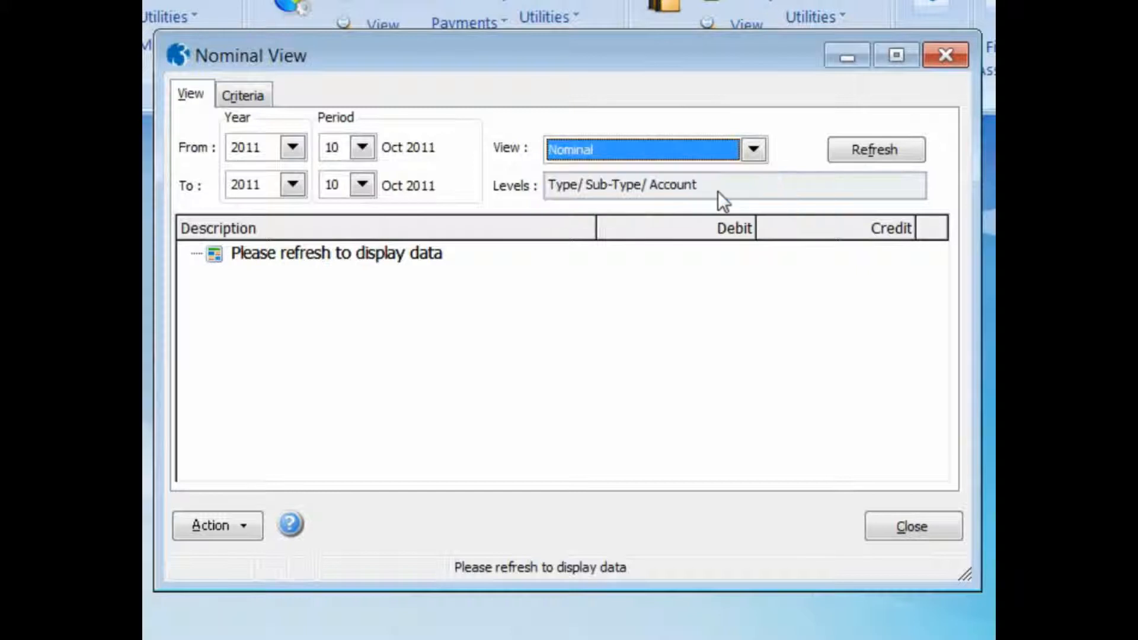
click(850, 151)
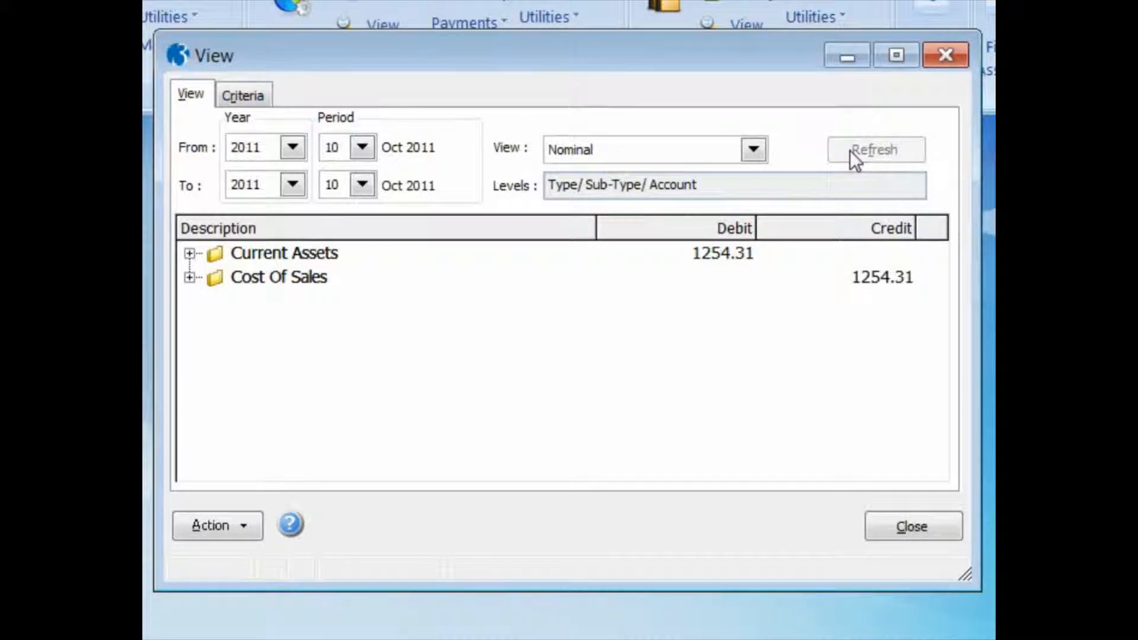
- Drill down through Current Assets and Stocks to check the Stock account's transactions, and close the transaction list
click(189, 254)
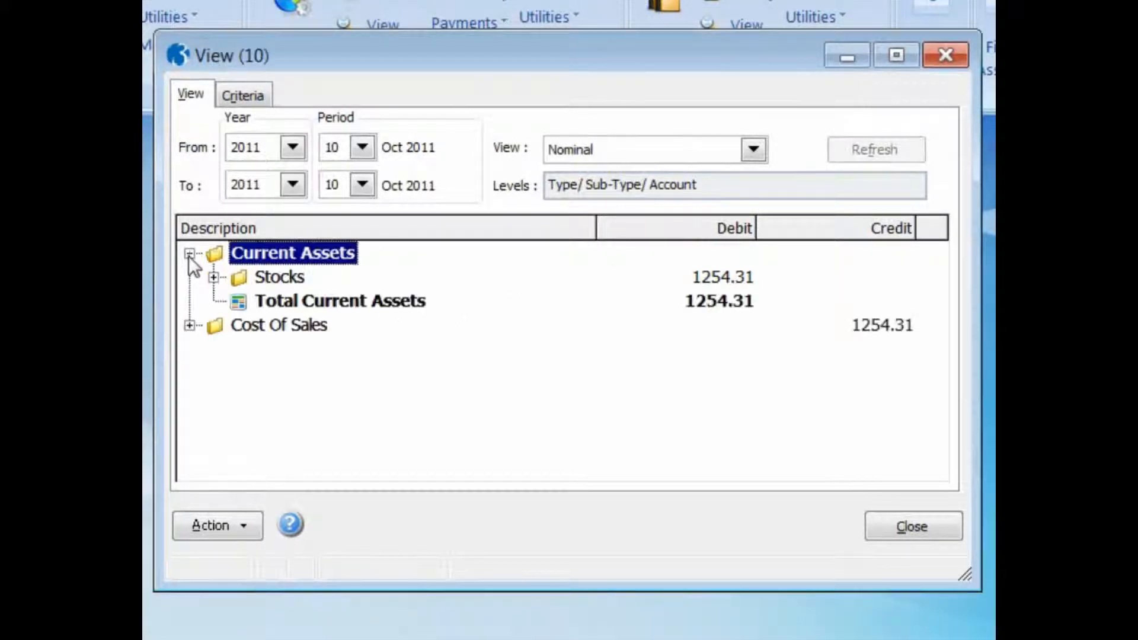
click(214, 278)
double_click(262, 300)
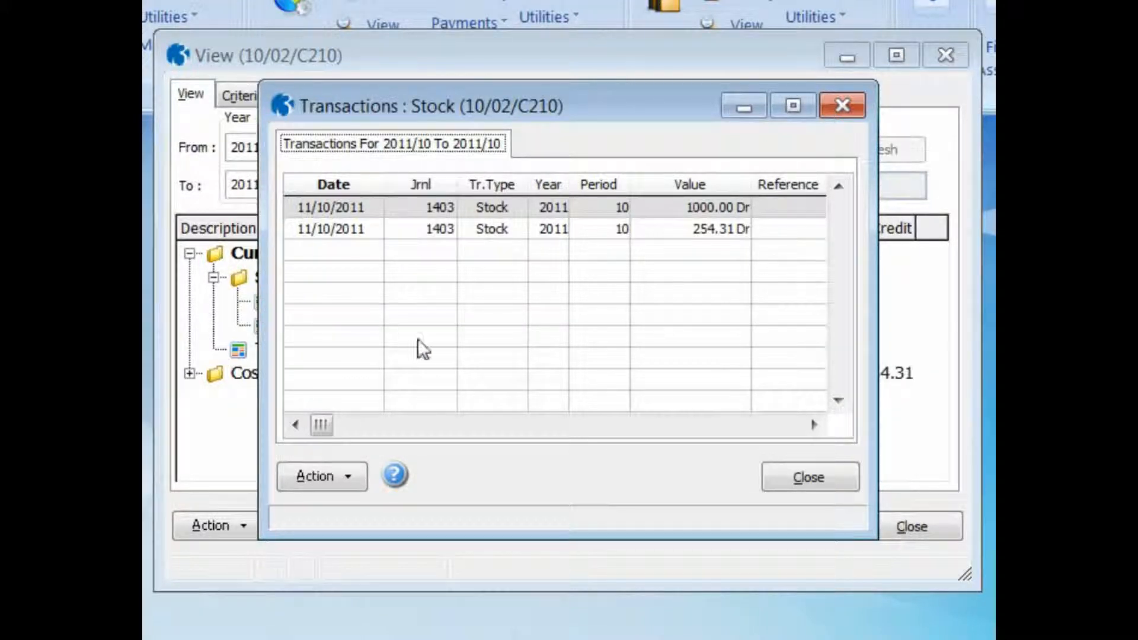
click(795, 476)
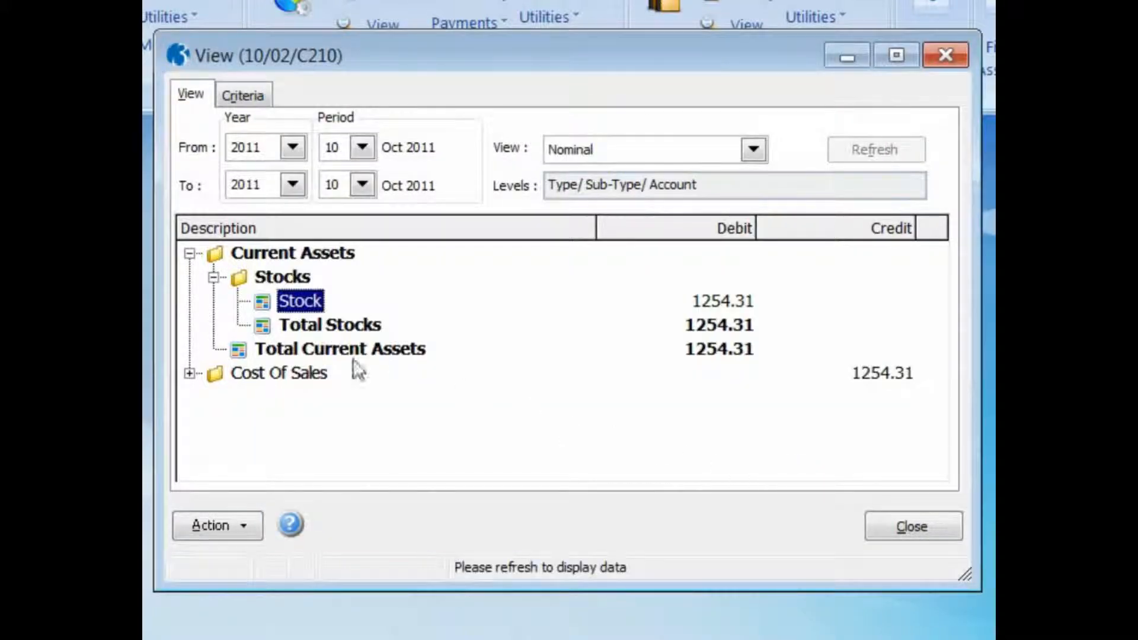
- Expand Cost Of Sales to Stock and BOM Movements and check the transactions of the Goods In and Freight Costs accounts
click(190, 373)
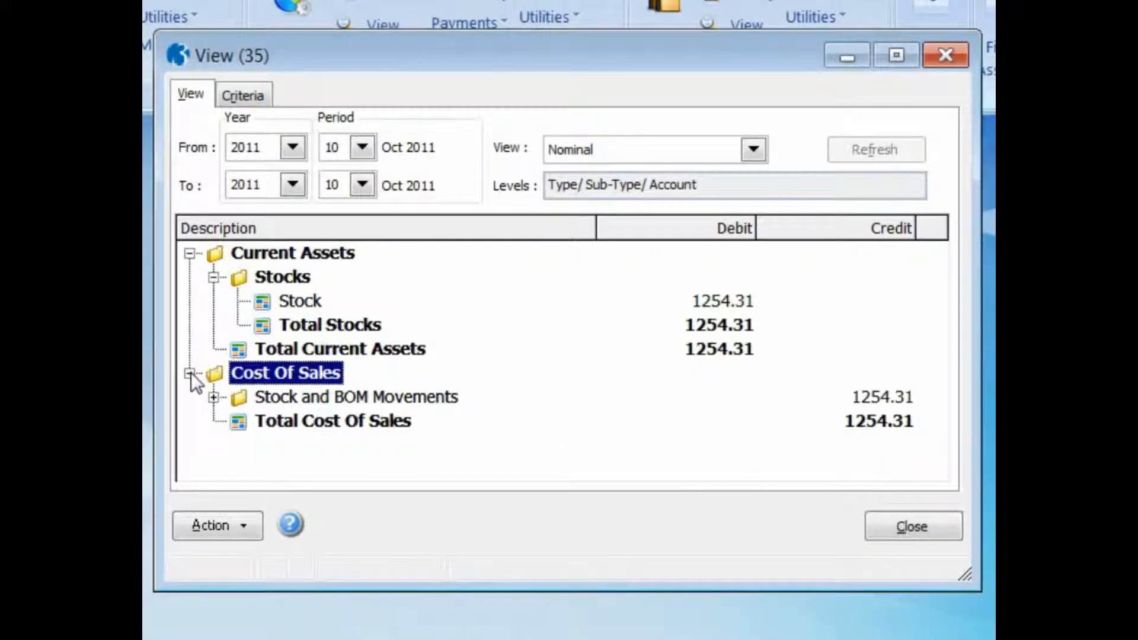
click(213, 397)
double_click(262, 421)
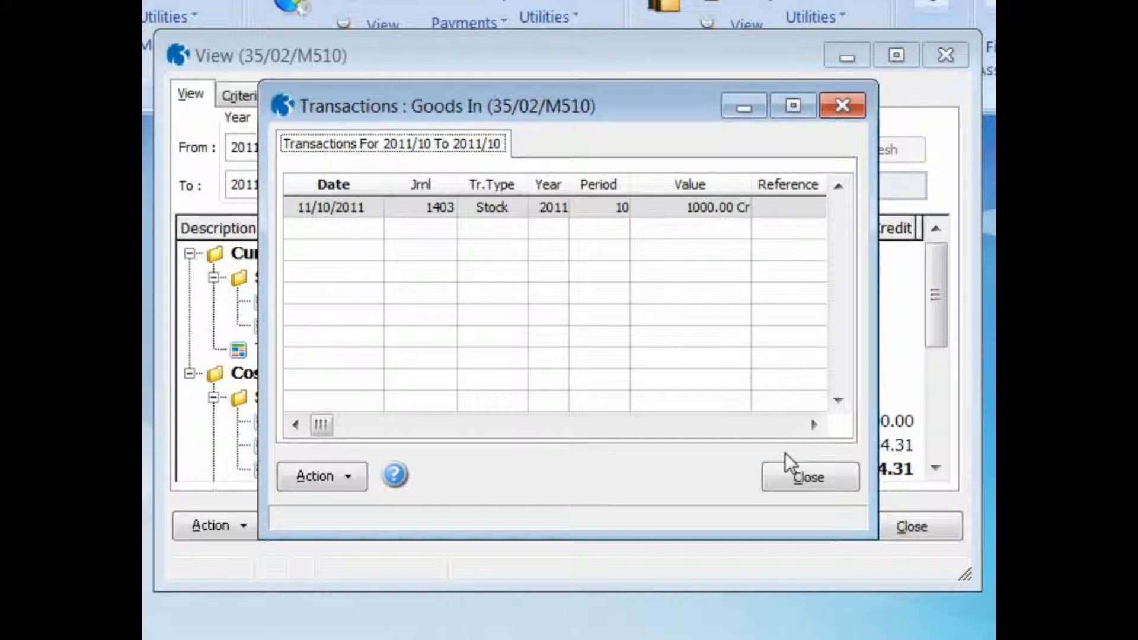
click(791, 474)
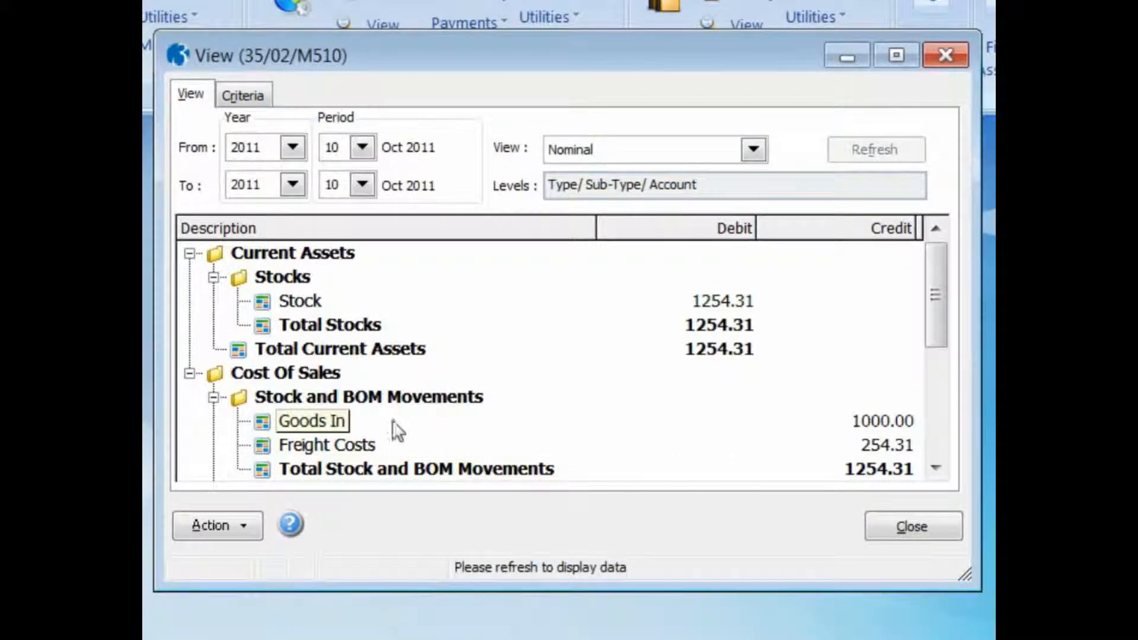
double_click(259, 444)
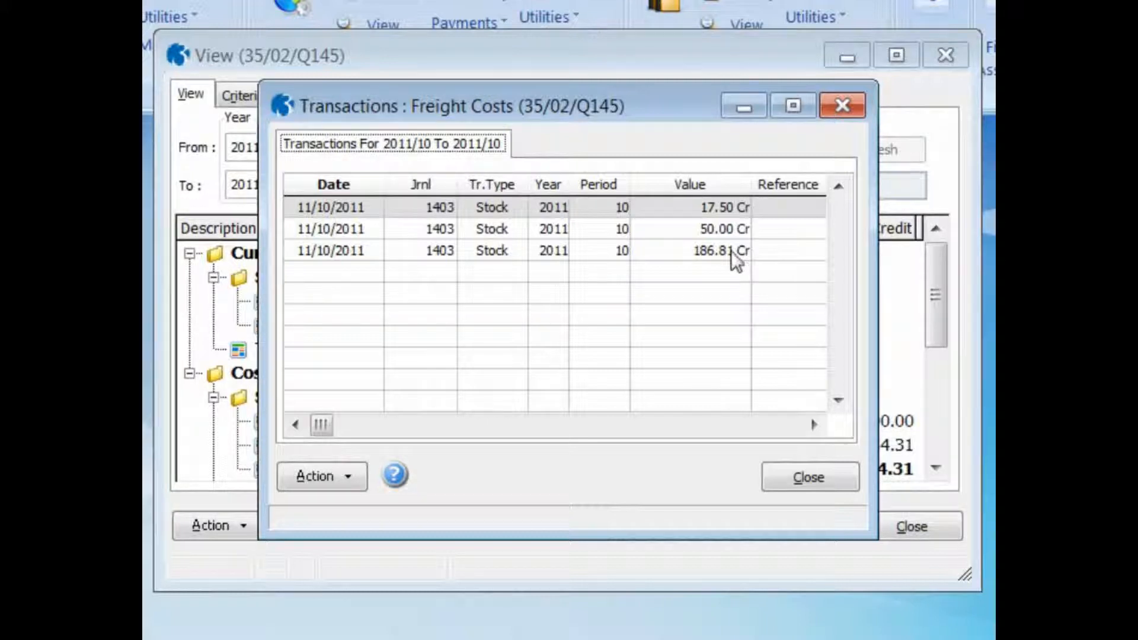
click(808, 478)
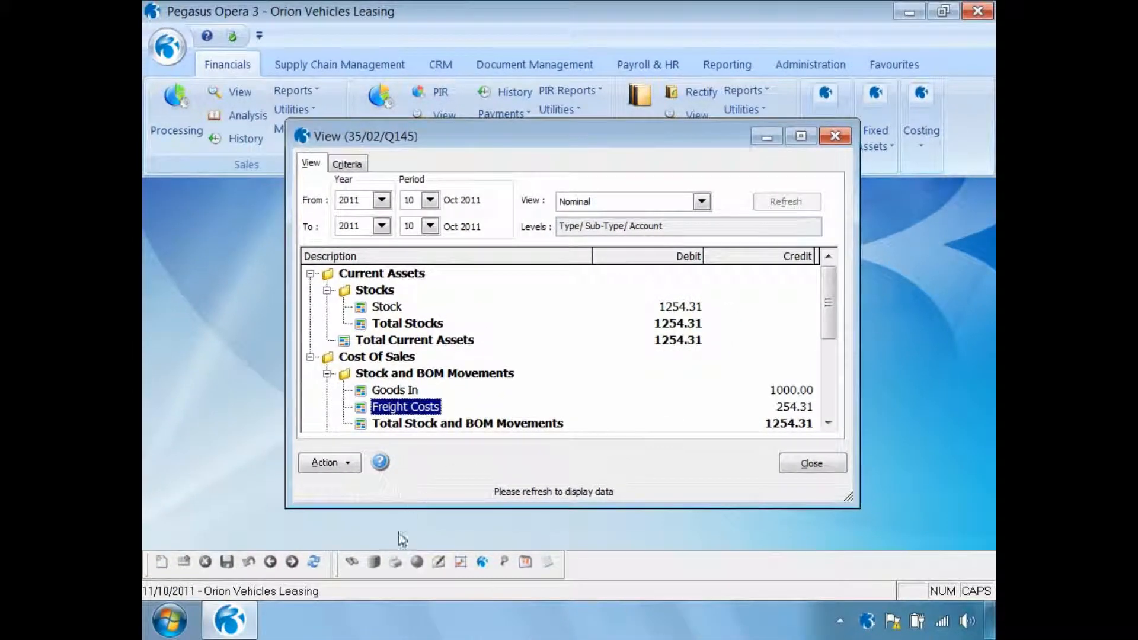
- Publish the Nominal View report to screen, review it at 125% zoom, and close the preview and the nominal view
click(395, 561)
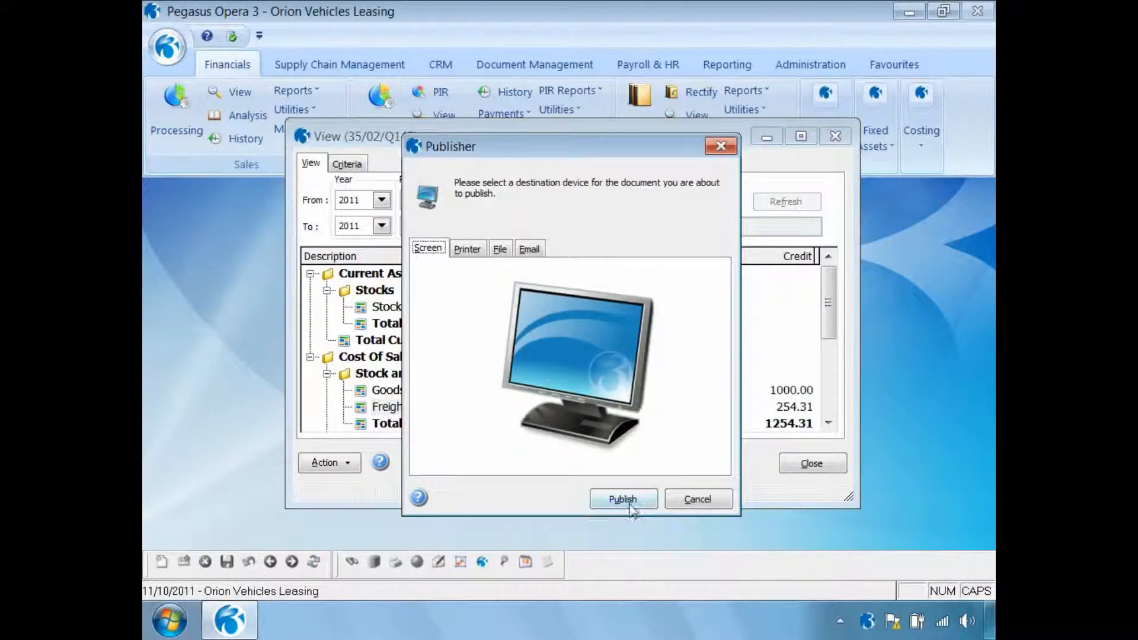
click(625, 501)
click(403, 532)
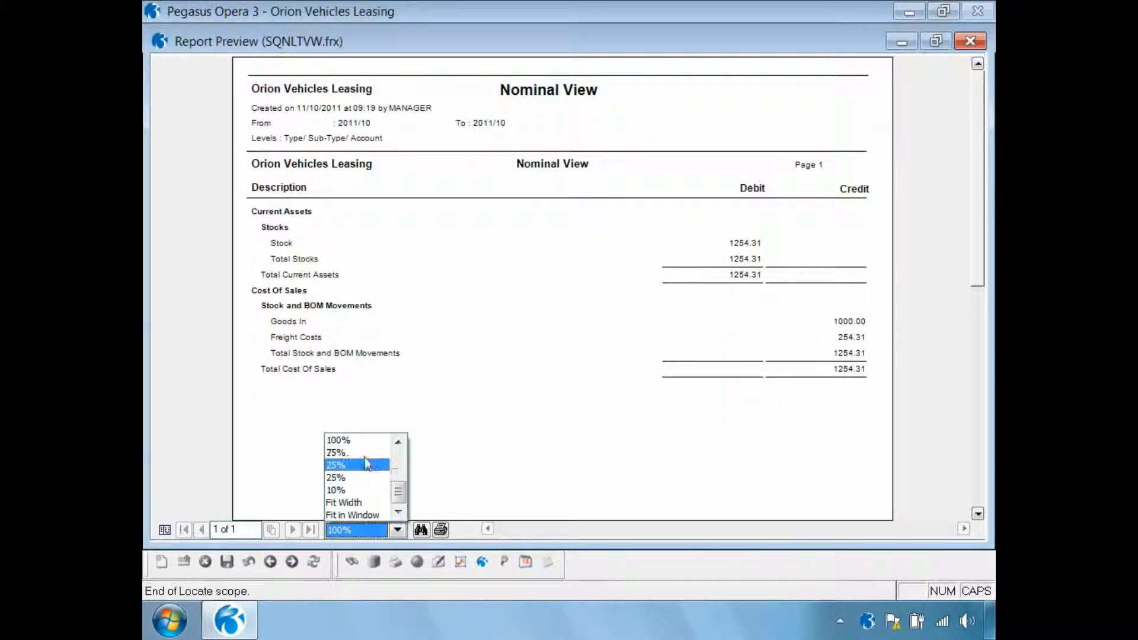
click(398, 443)
click(378, 441)
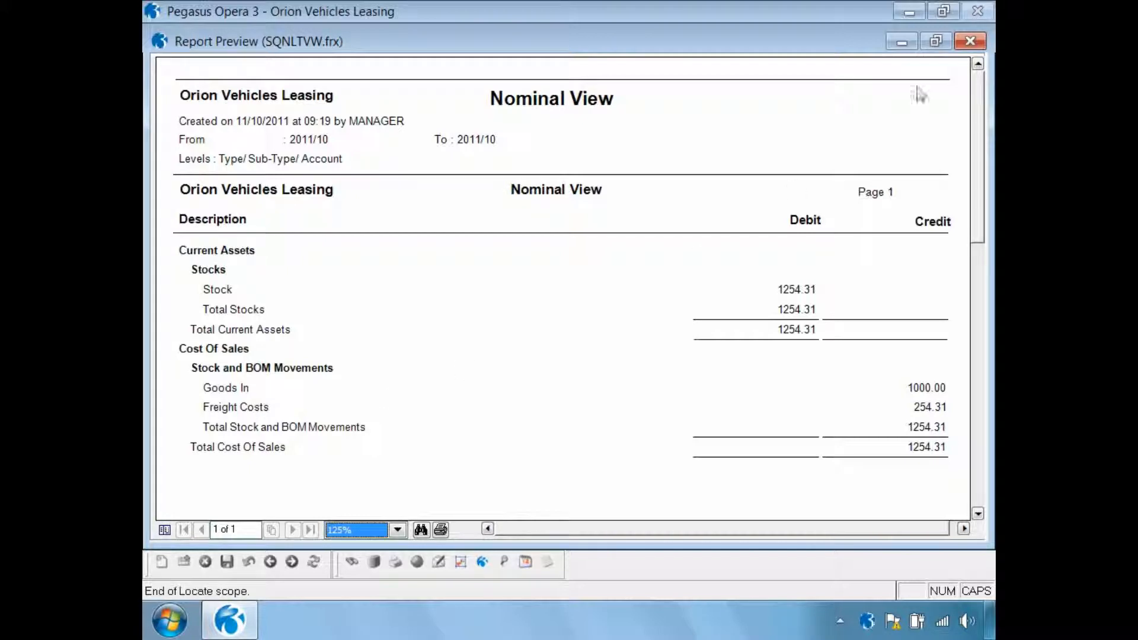
click(971, 40)
click(805, 463)
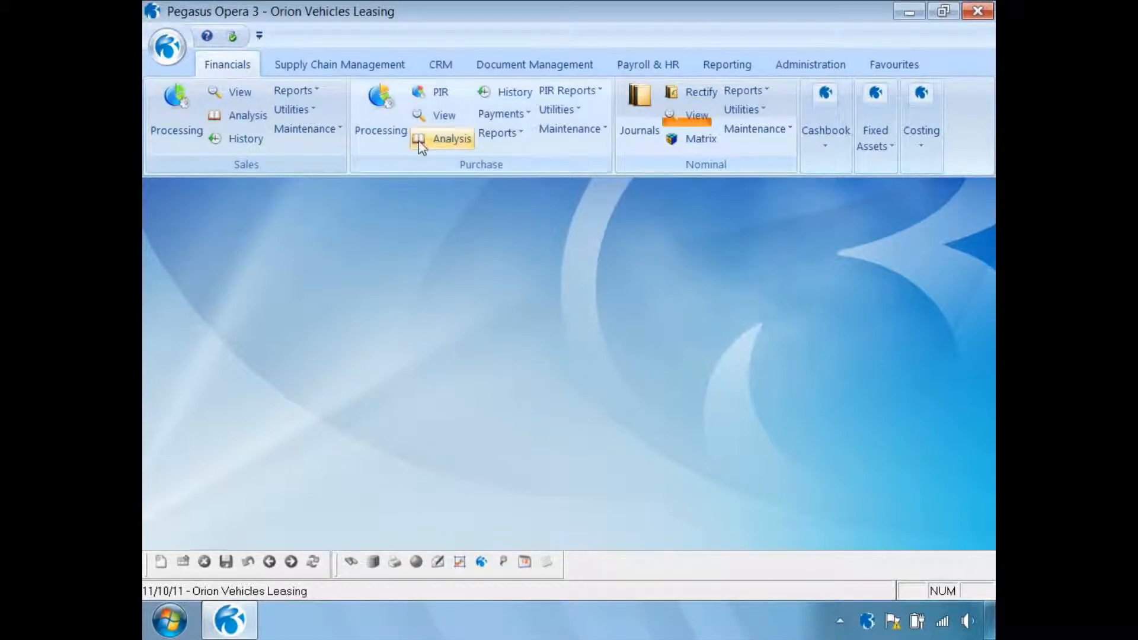
- Open the Stock Valuation report in Supply Chain Management and set the start of its product range to ZACD008
click(354, 68)
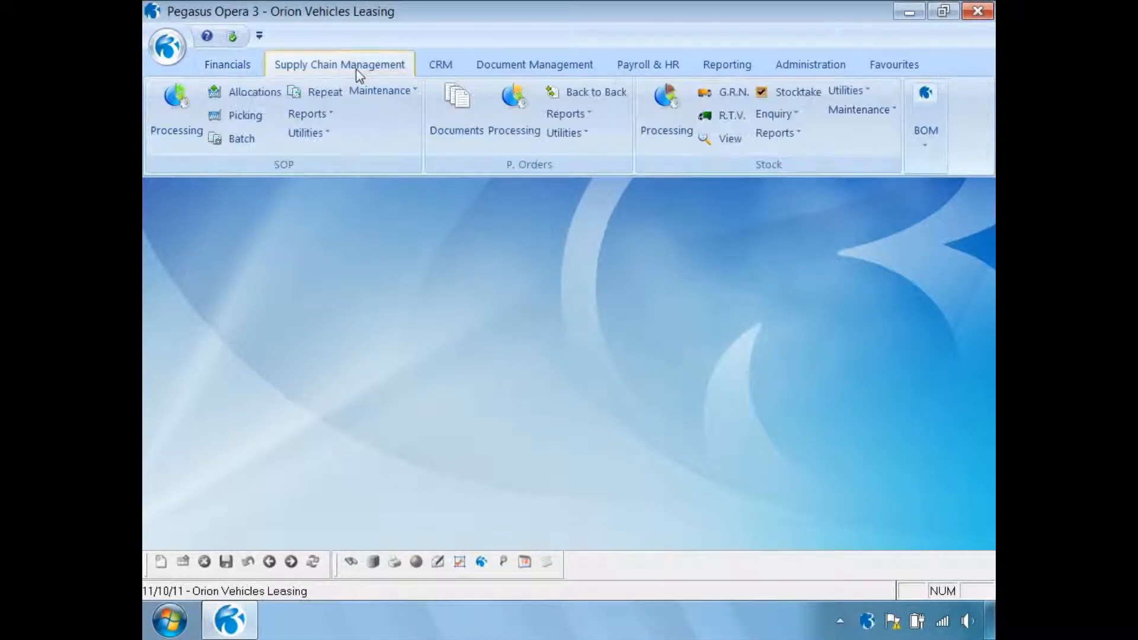
click(777, 134)
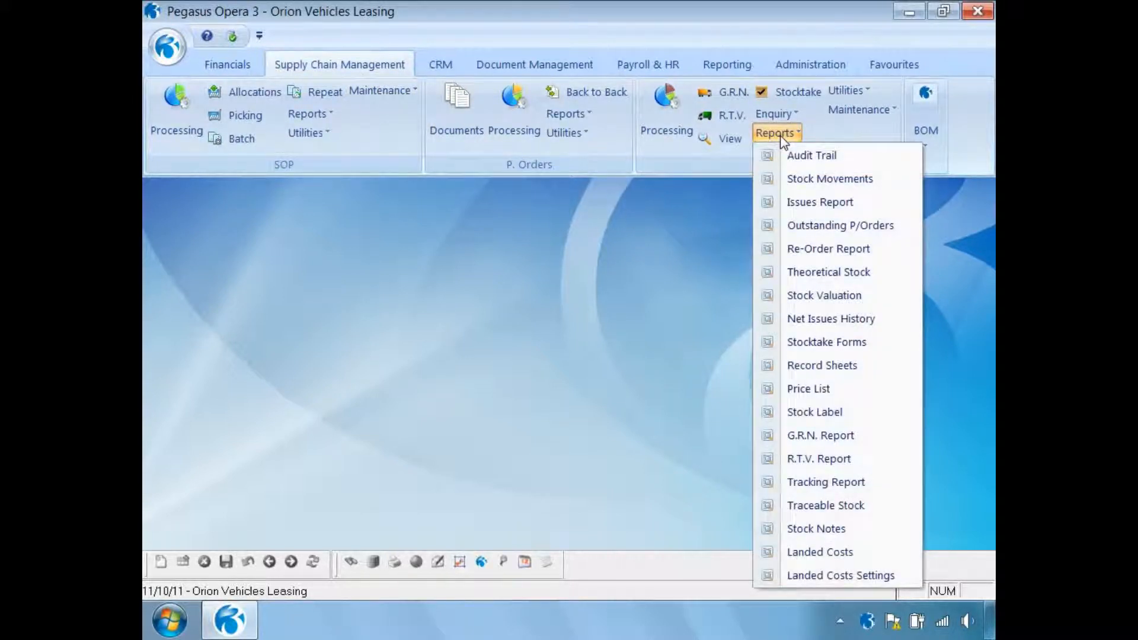
click(813, 294)
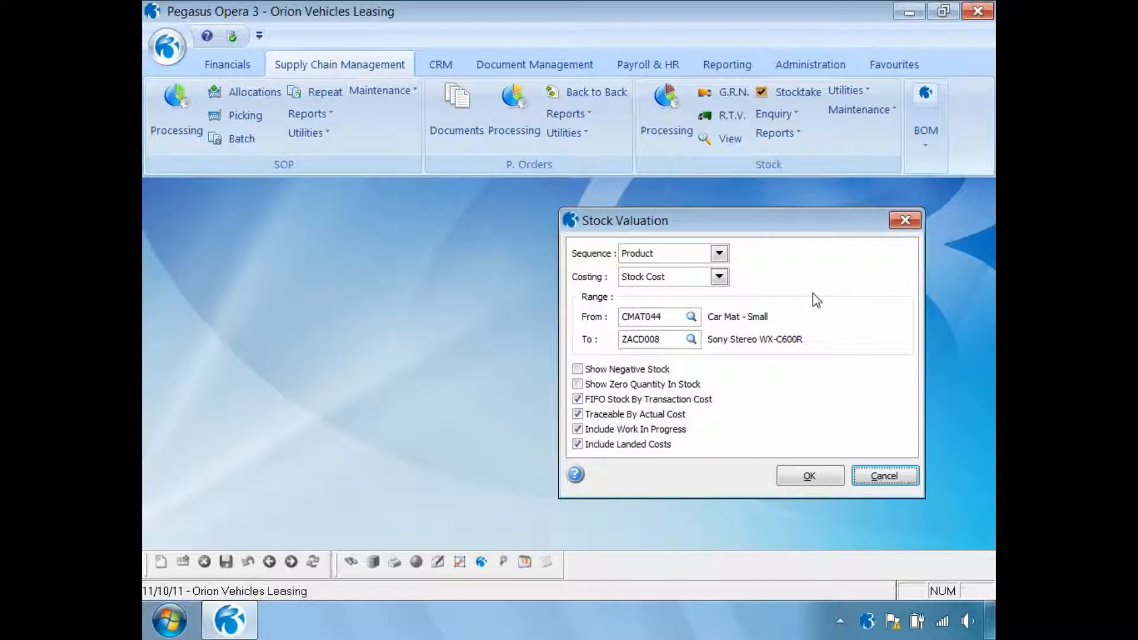
click(676, 317)
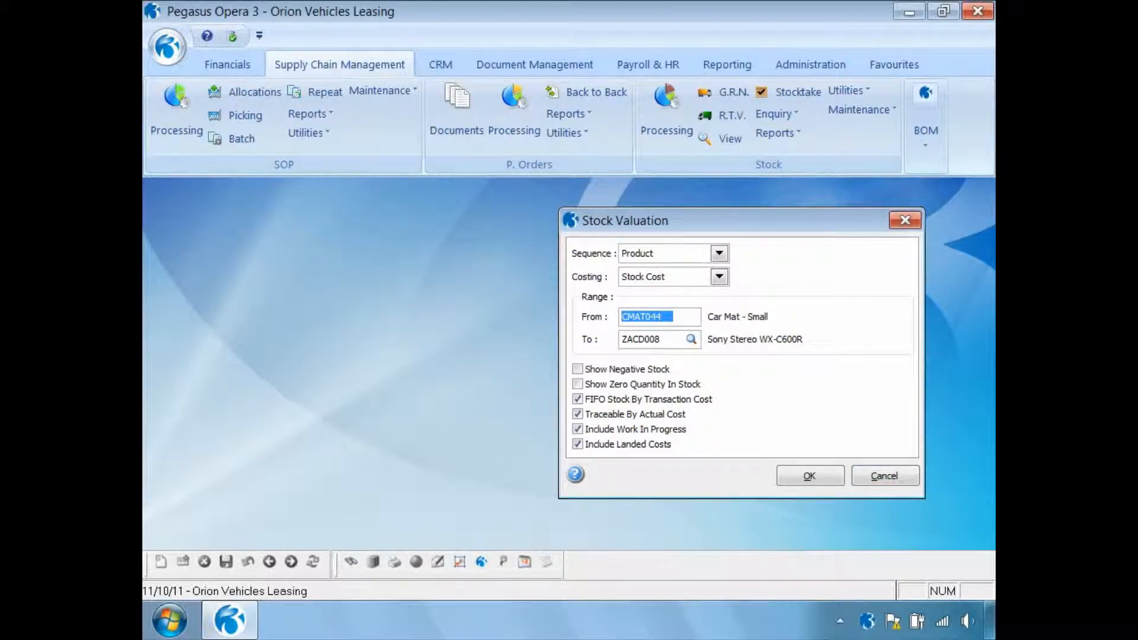
text(ZACD)
key(Tab)
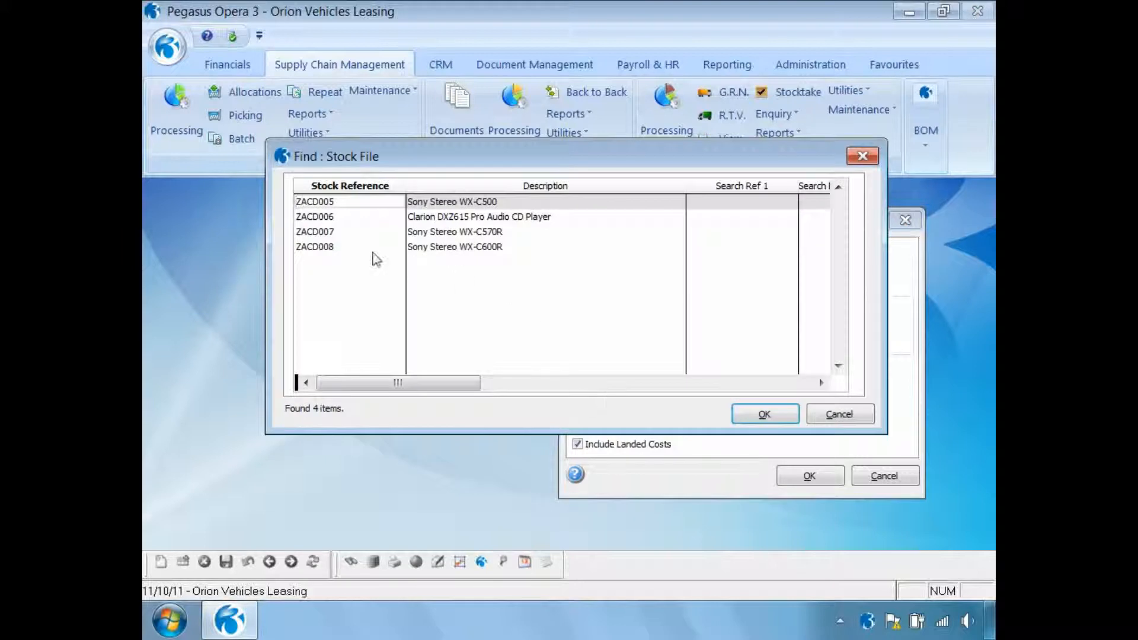
double_click(332, 247)
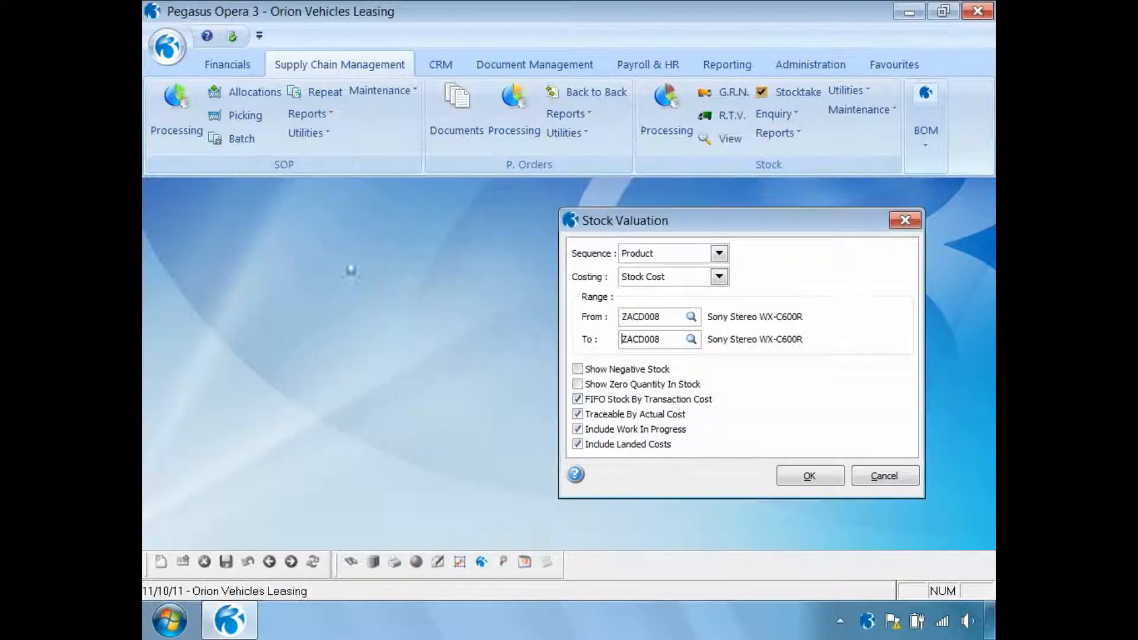
- Publish the Stock Valuation report to screen and review its cost value, potential profit and margin columns
click(796, 476)
click(628, 501)
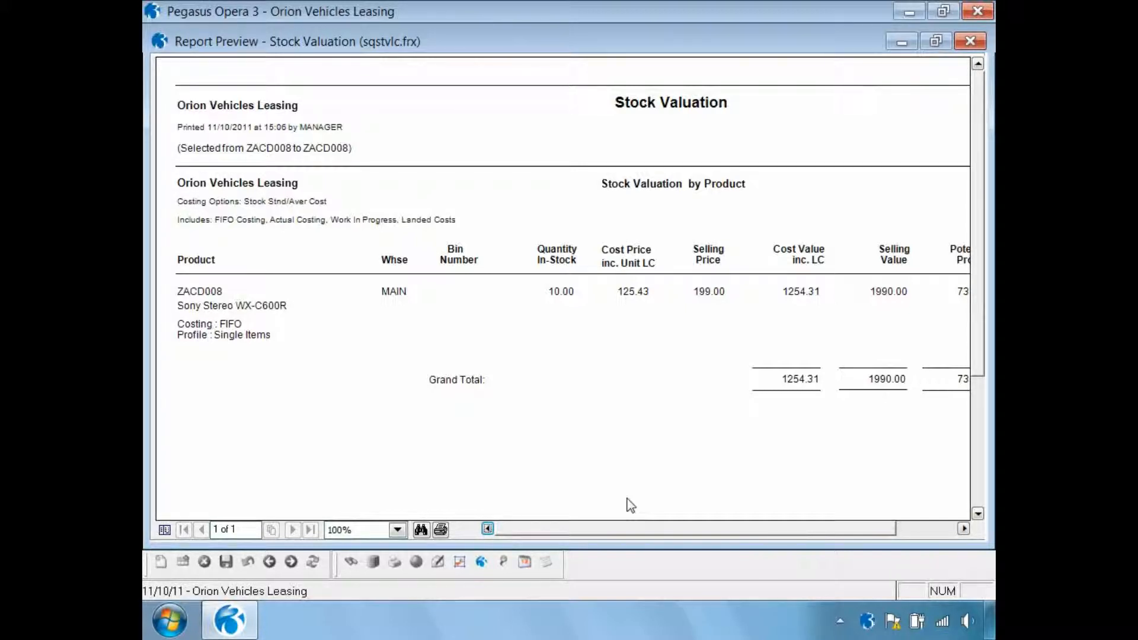
click(963, 529)
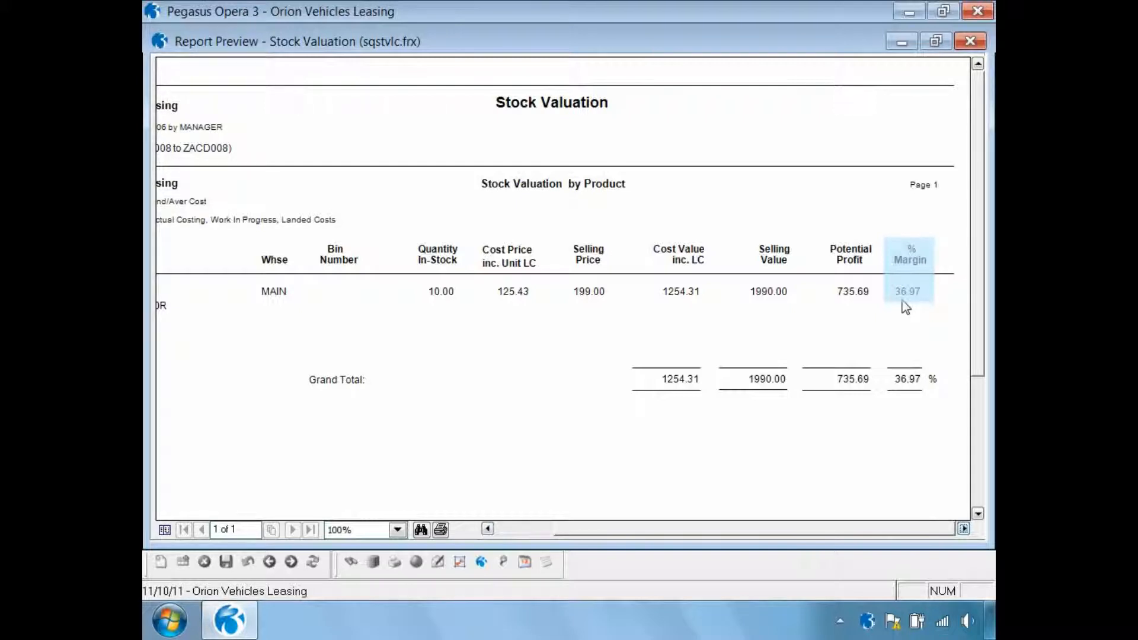
- Review the Landed Costs Settings report on screen for products CMAT044 to ZACD008, and check the ZACD008 record in Stock Processing
click(970, 41)
click(768, 137)
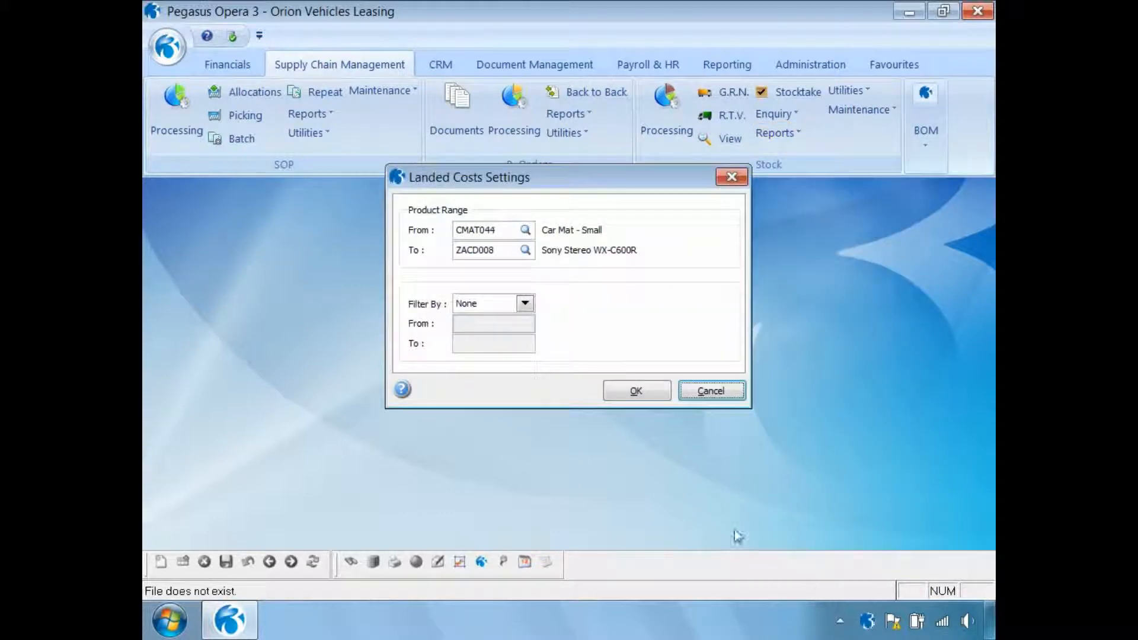
click(617, 391)
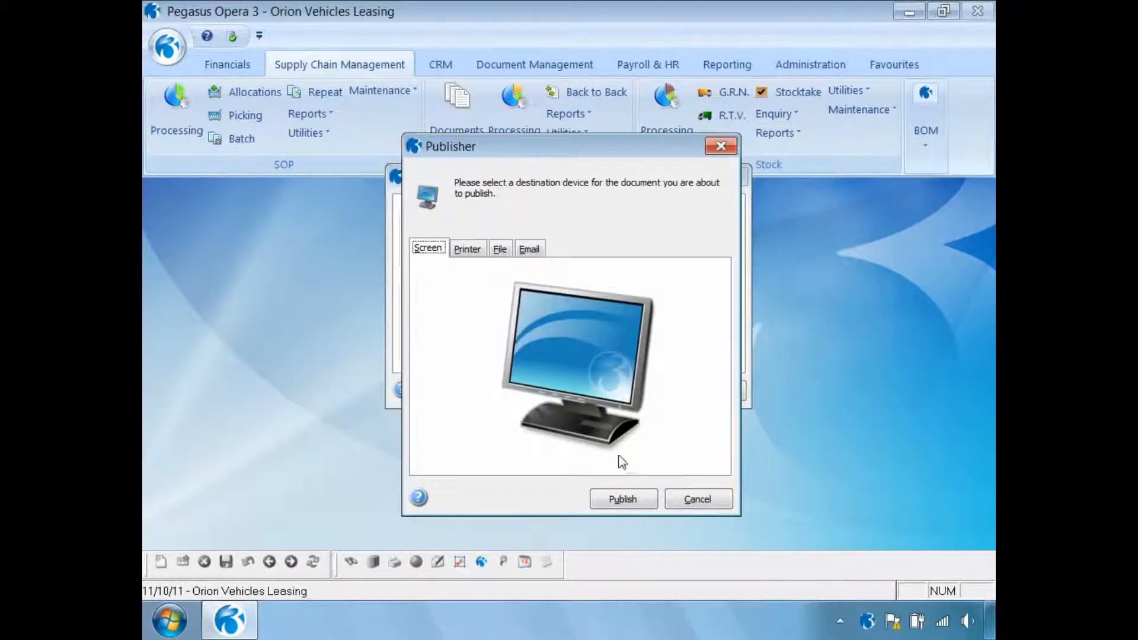
click(617, 504)
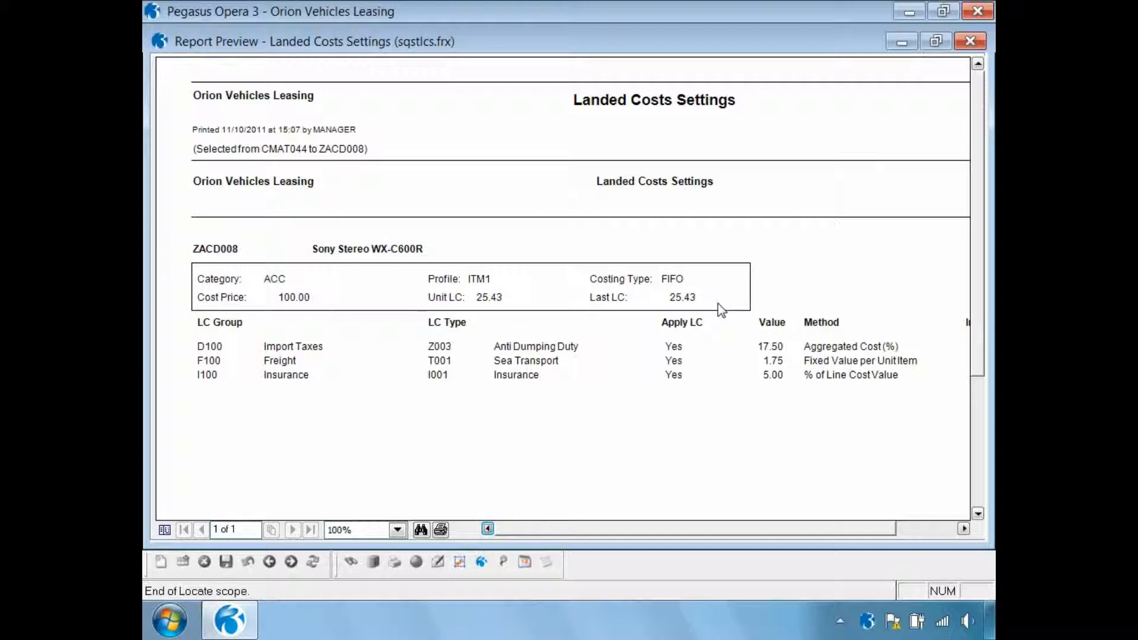
click(972, 42)
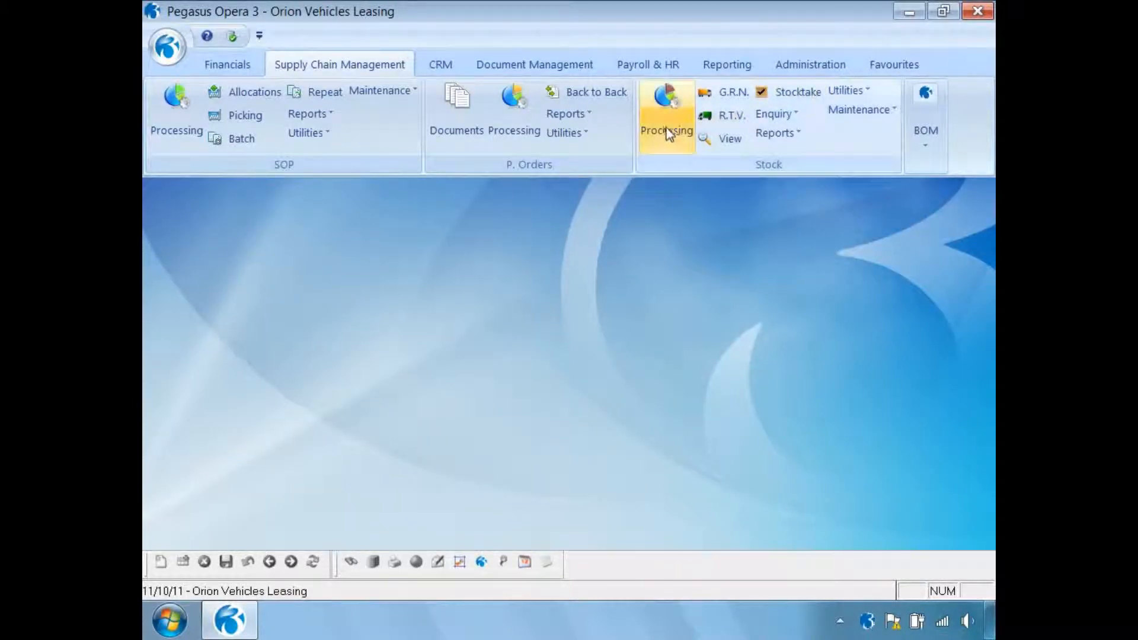
click(663, 119)
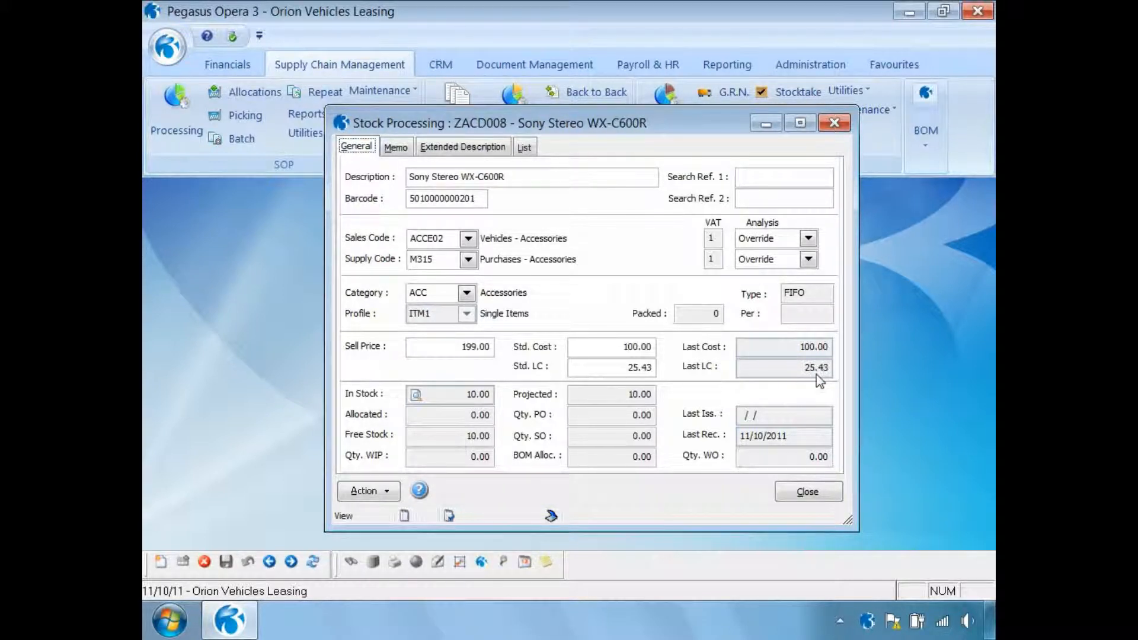
click(806, 493)
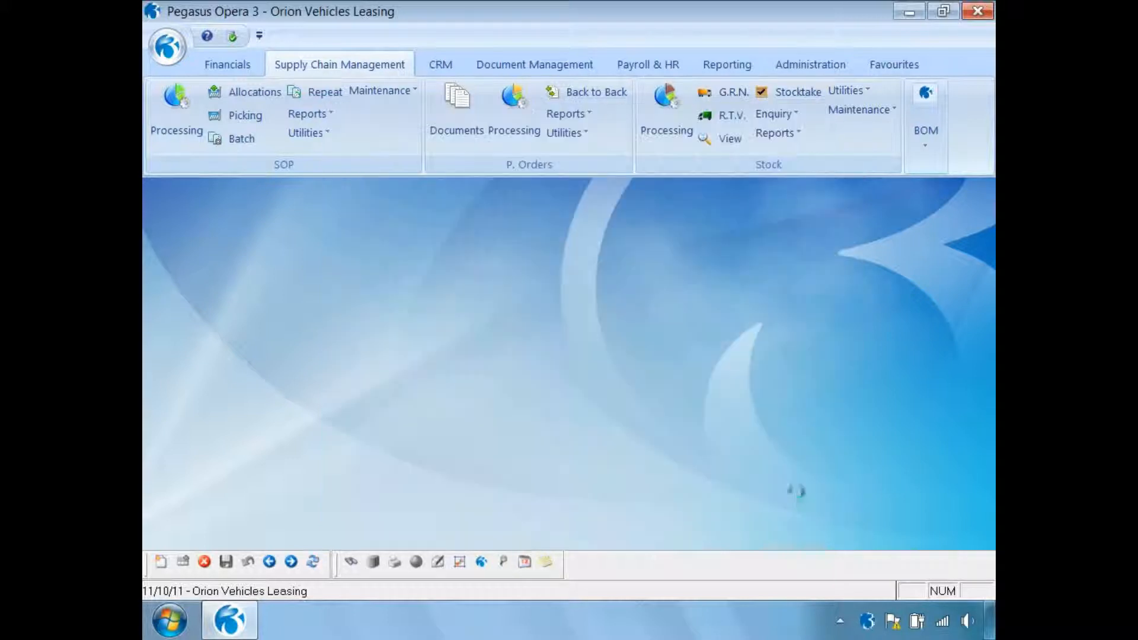
- Open the Stock View from 11/10/2011 to 11/10/2011, include receipt transactions in its criteria and refresh the data
click(728, 139)
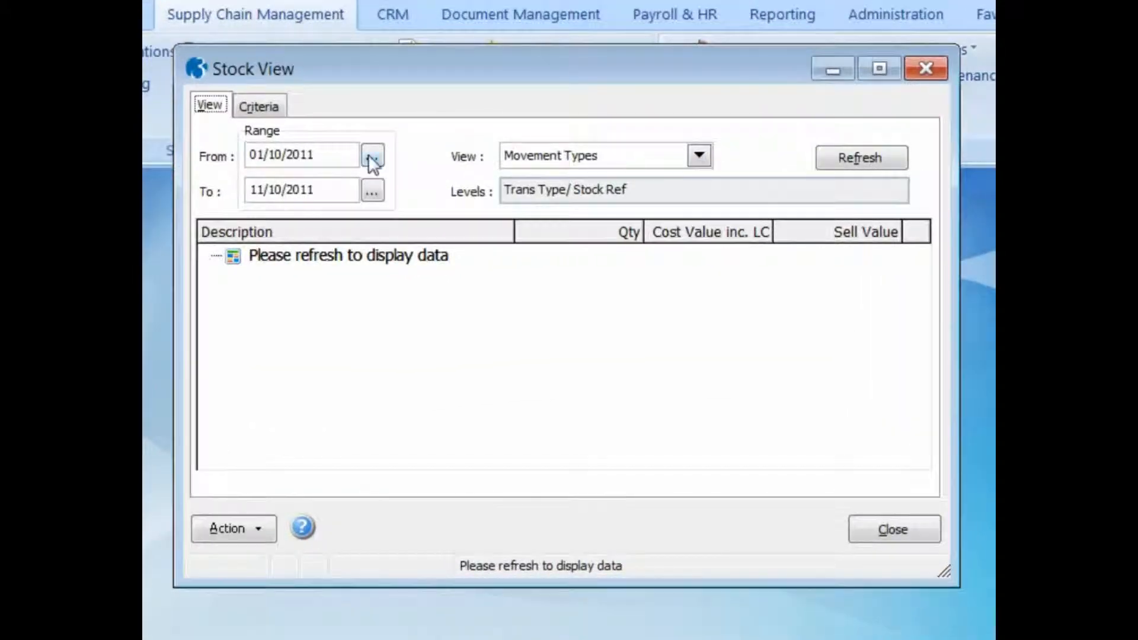
click(372, 155)
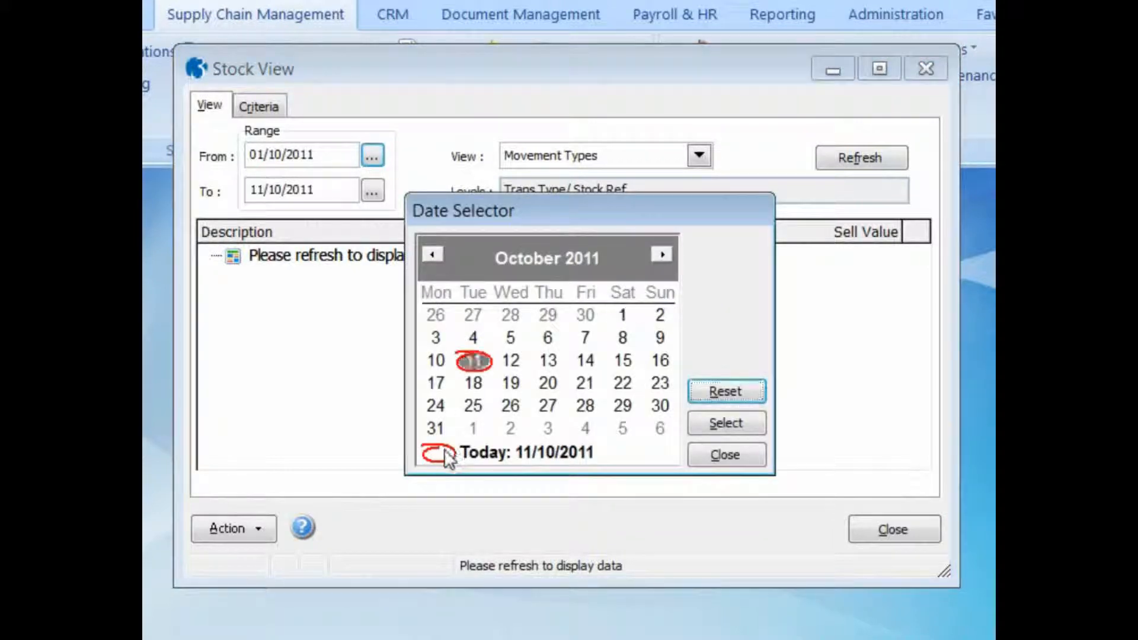
click(719, 428)
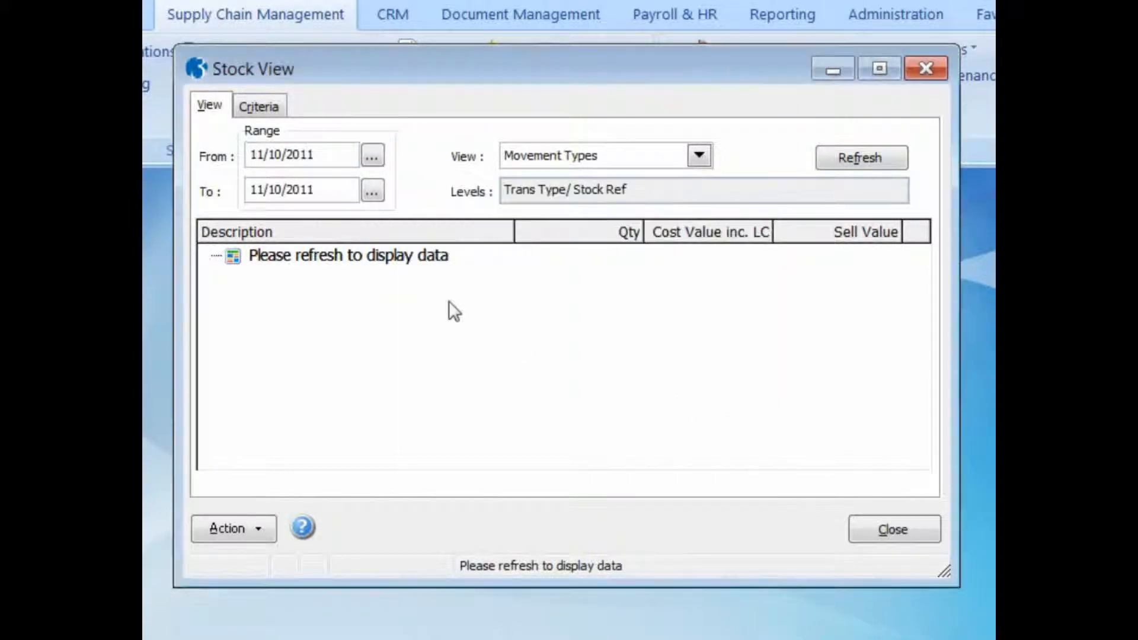
click(259, 107)
click(305, 461)
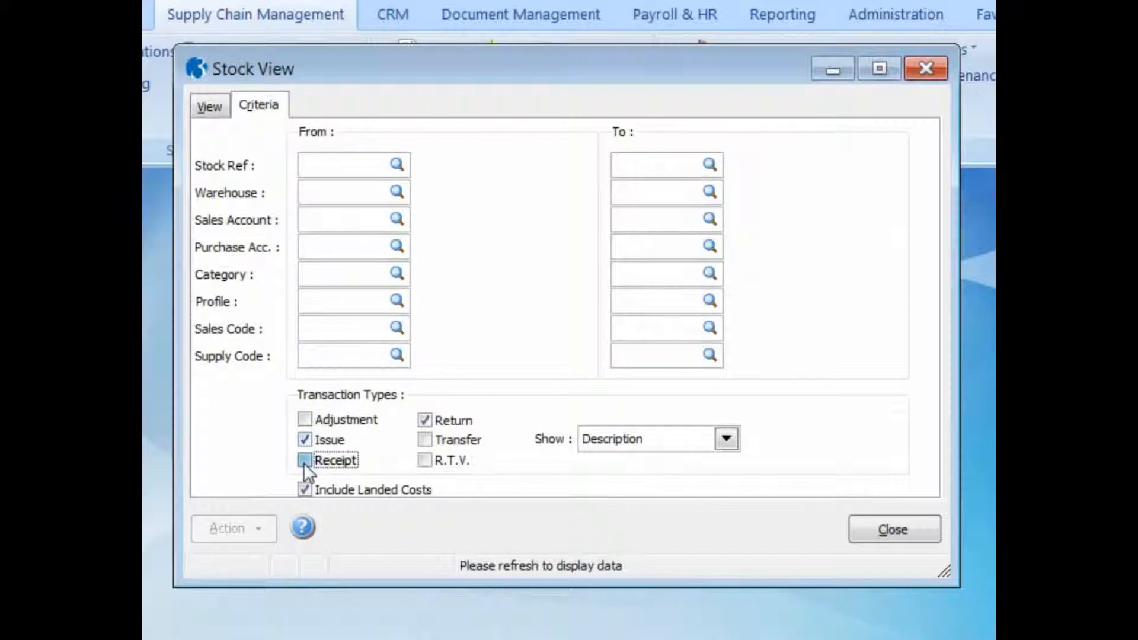
click(209, 107)
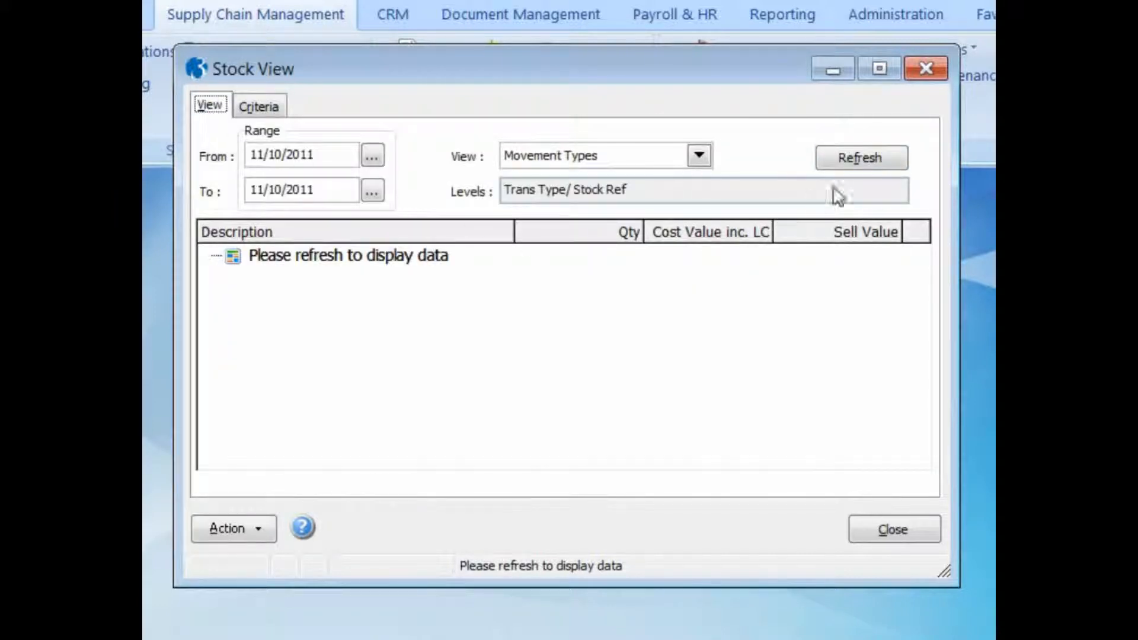
click(836, 160)
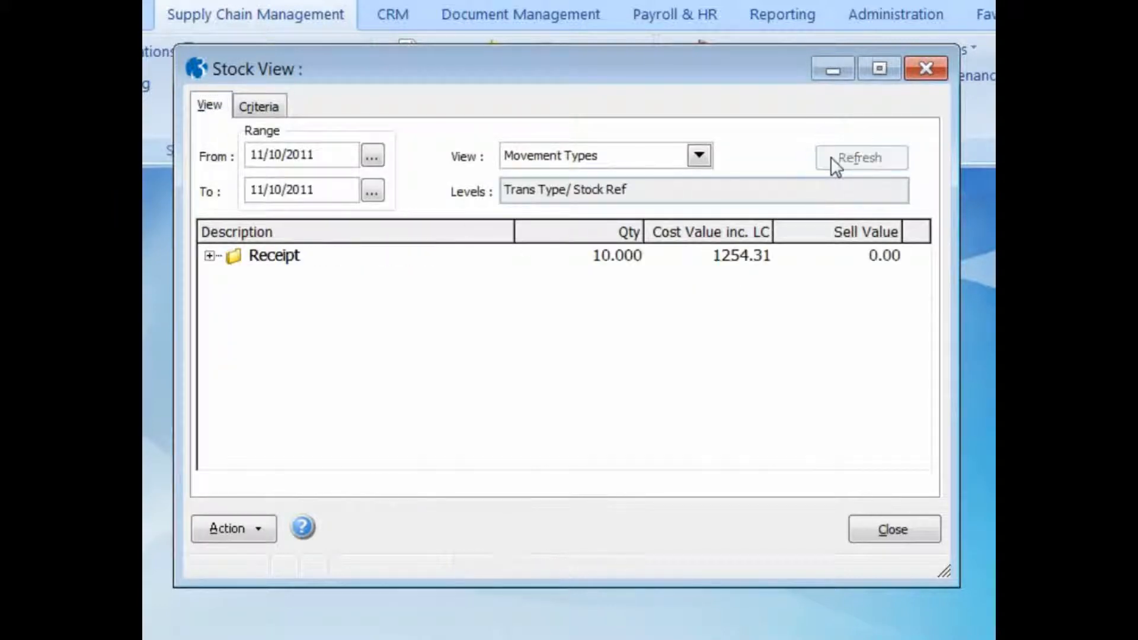
- Expand the Receipt movements, examine the transactions of Sony Stereo WX-C600R, and close the Stock View
click(209, 255)
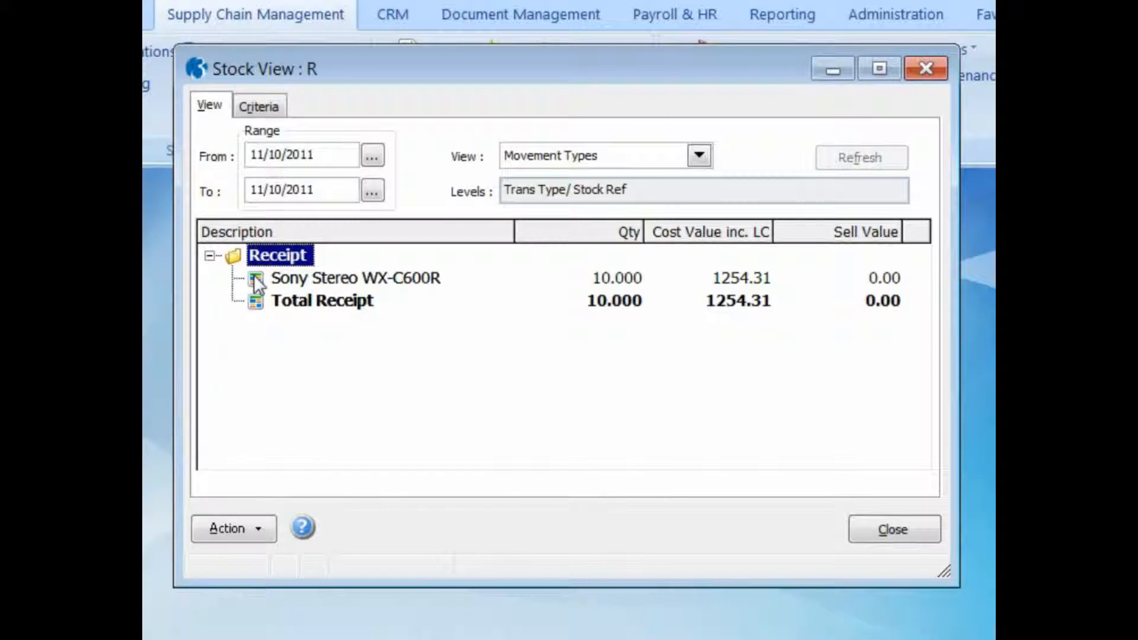
double_click(254, 275)
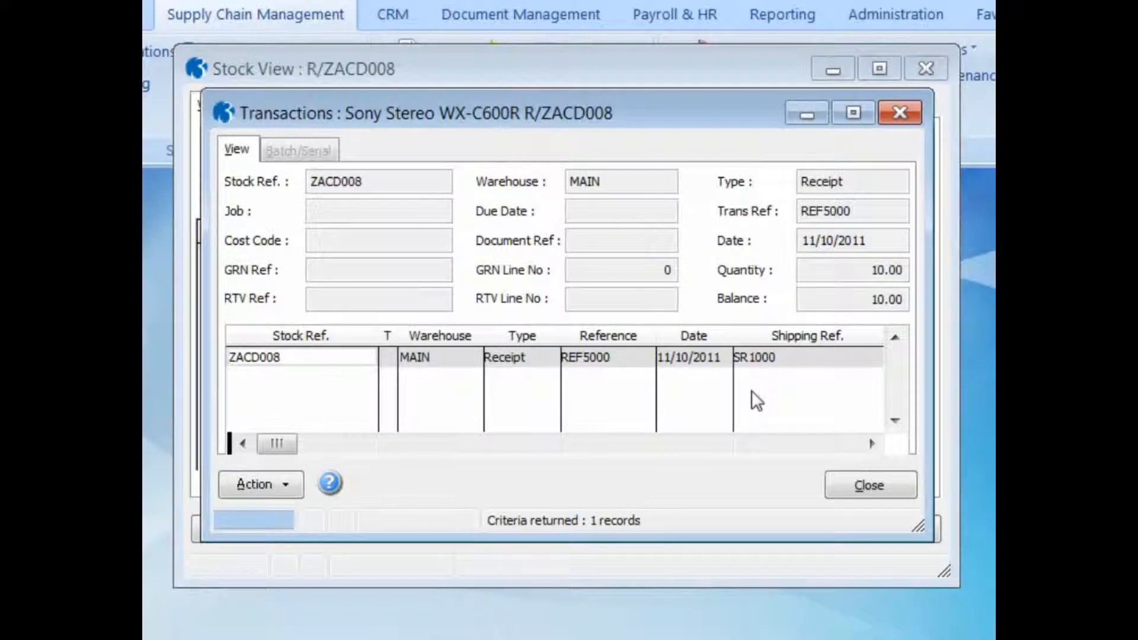
click(879, 485)
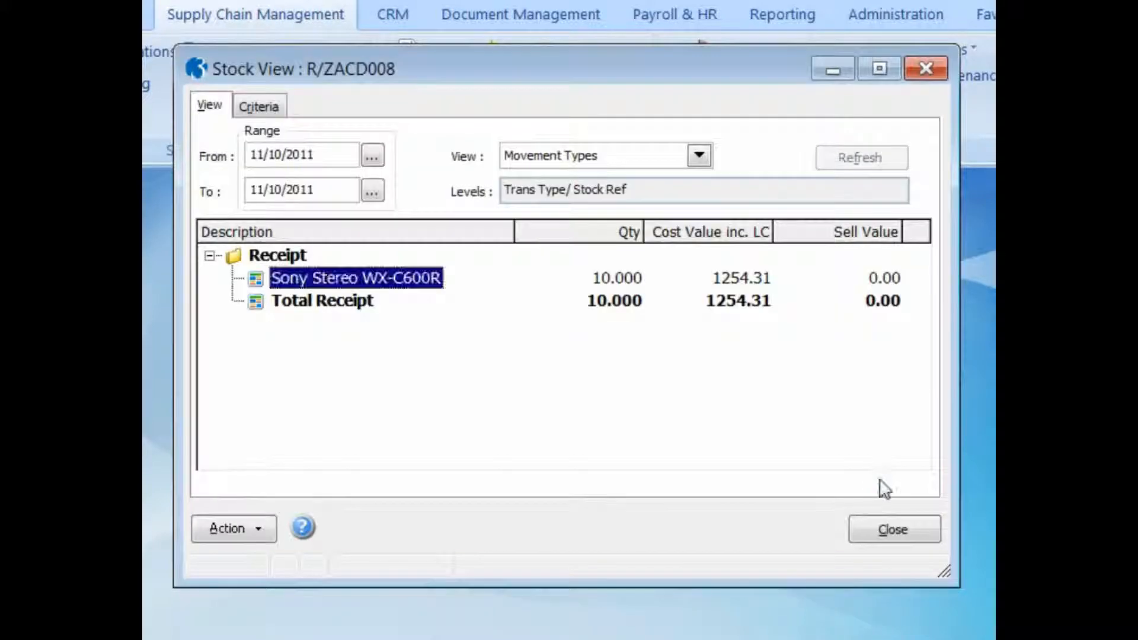
click(891, 530)
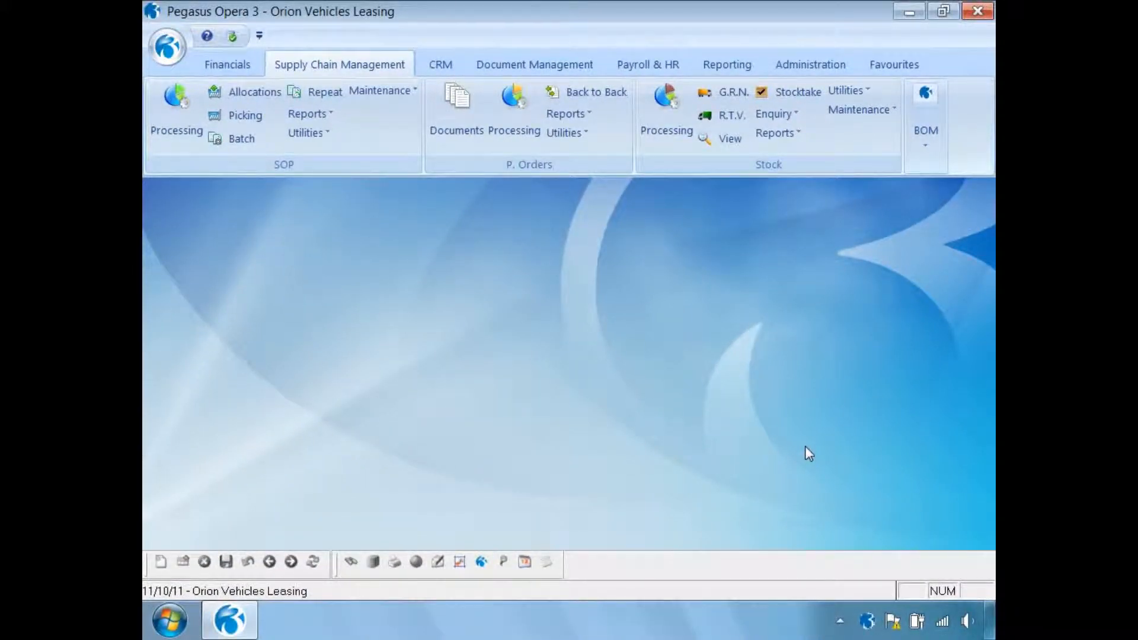
- Start a new sales invoice for Adams Light Engineering Ltd, published to a PDF file named 1 with the description INVOICE
click(176, 113)
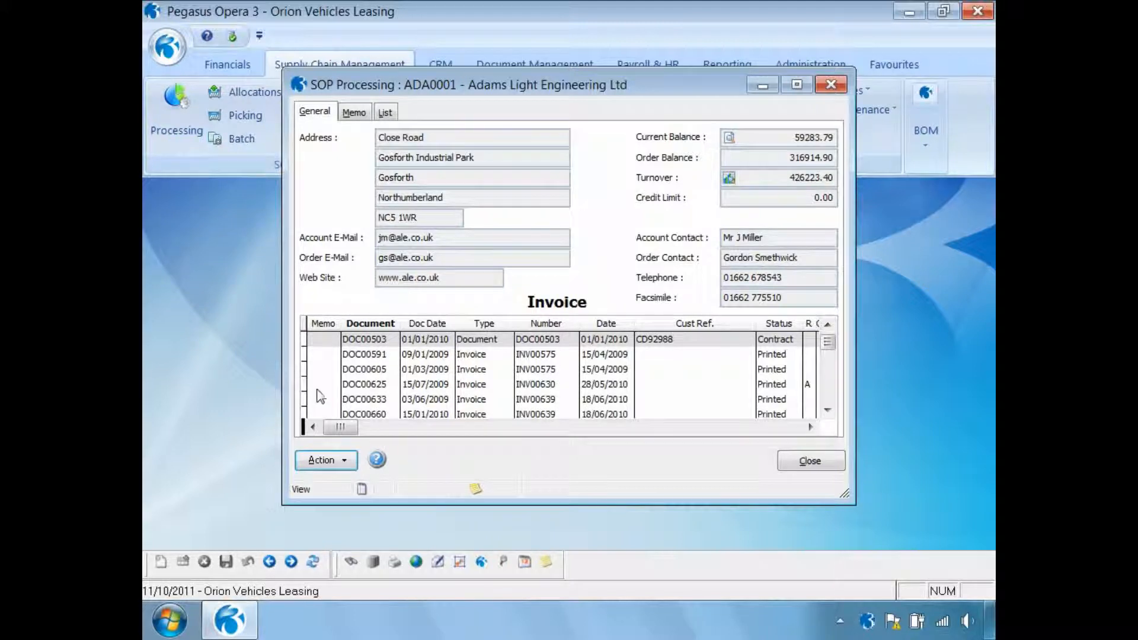
click(321, 461)
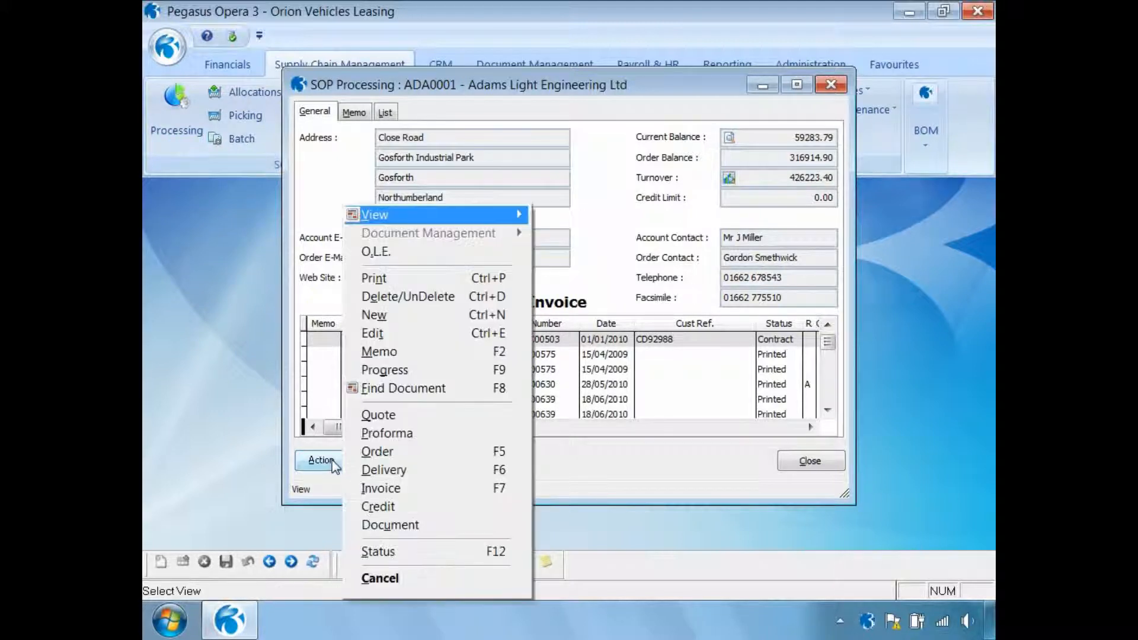
click(399, 320)
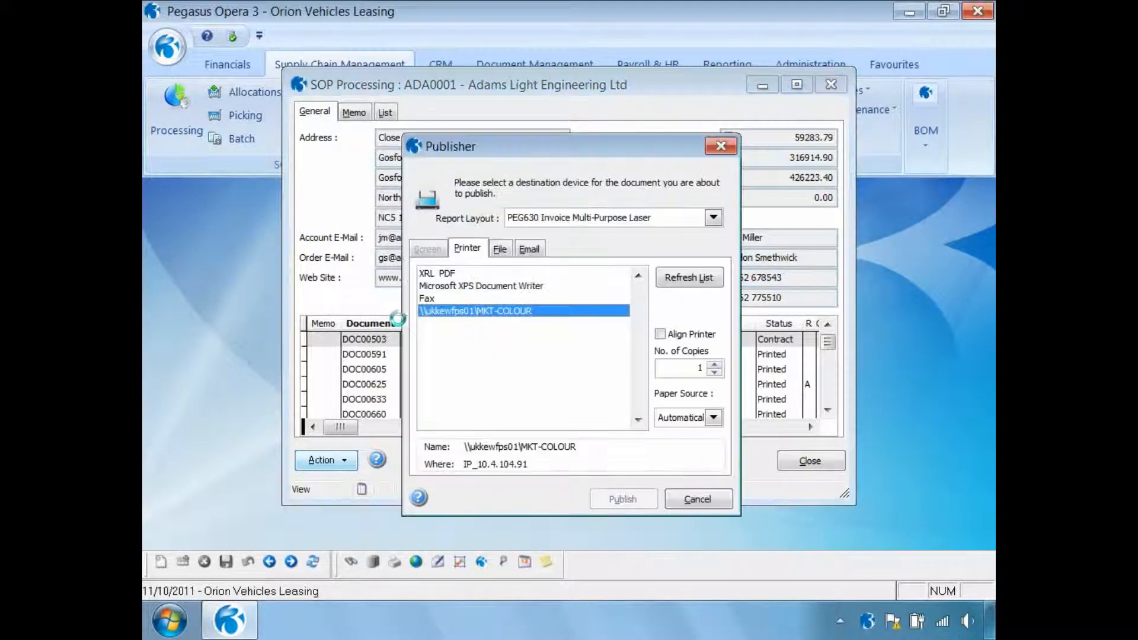
click(498, 250)
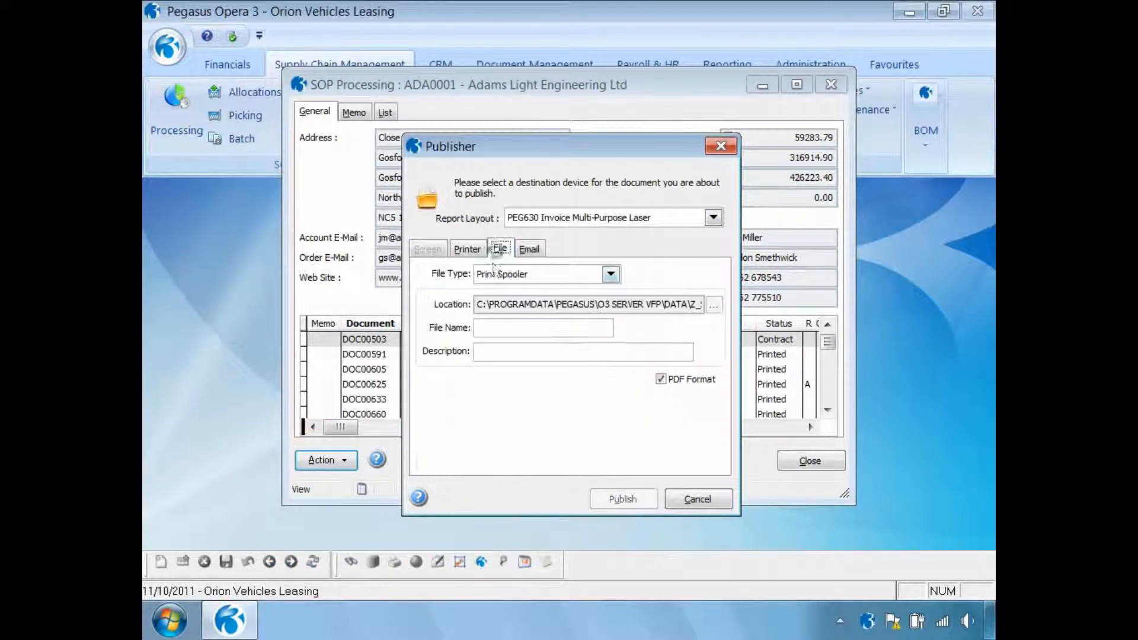
click(493, 327)
text(1)
click(479, 351)
text(INVOICE)
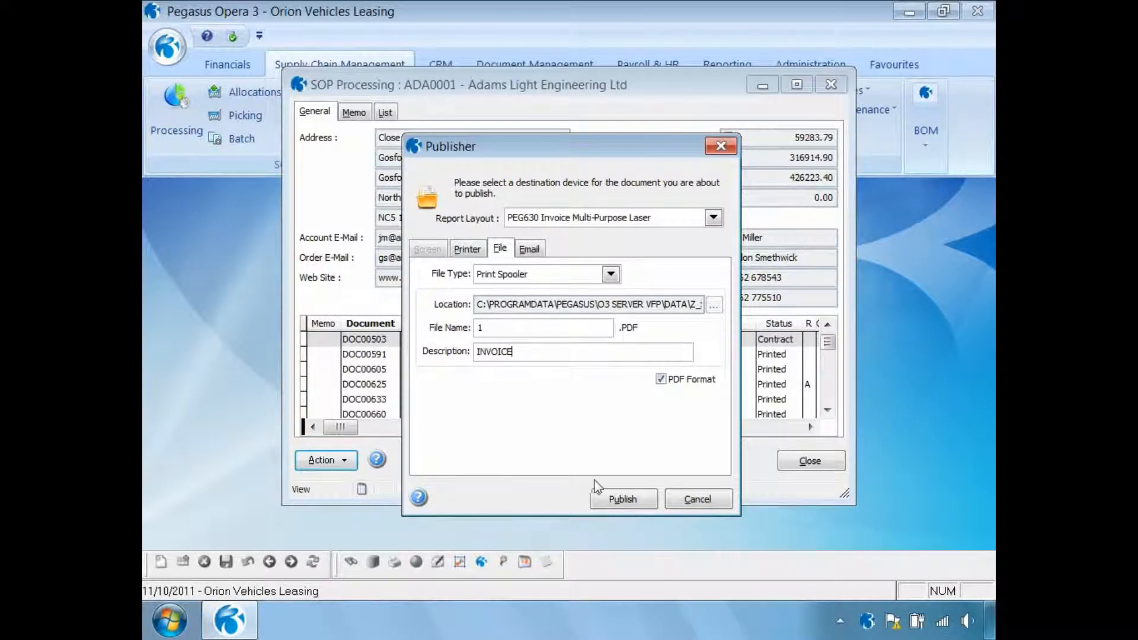
click(616, 499)
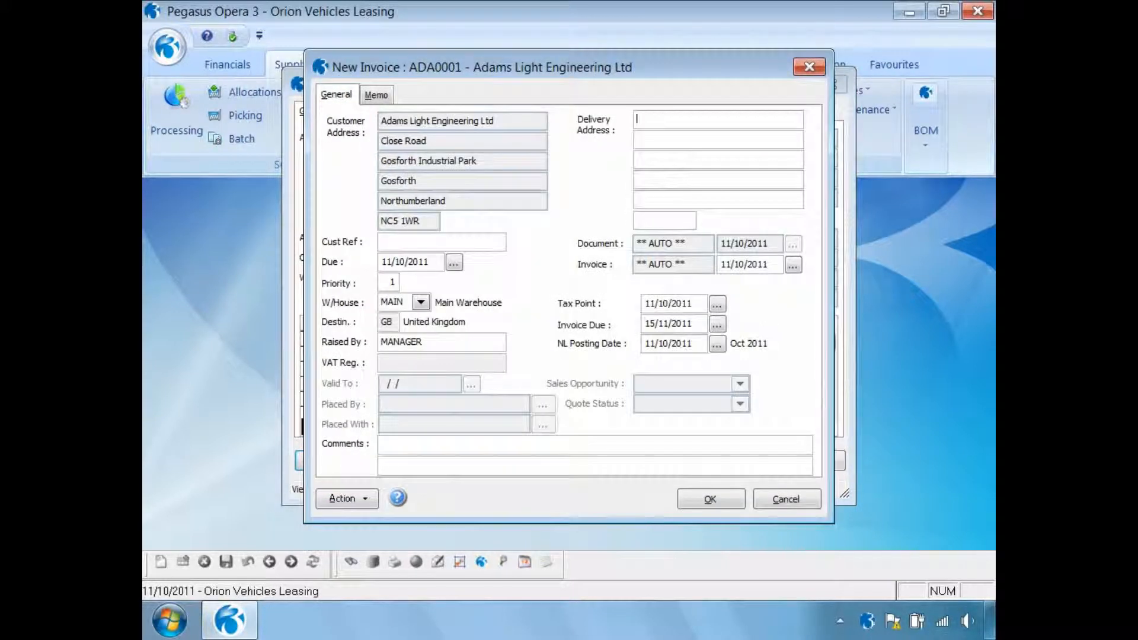
- Accept the invoice header and save an invoice line for product ZACD008 with quantity 1 and selling price 199.00
click(714, 499)
text(ZAC)
key(Tab)
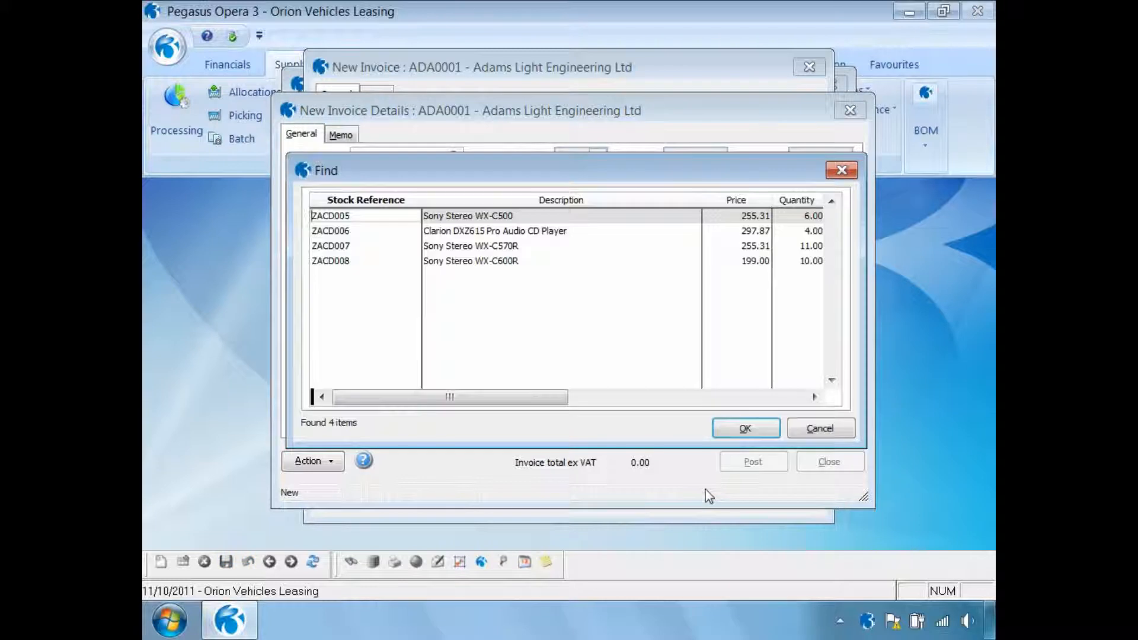
click(349, 262)
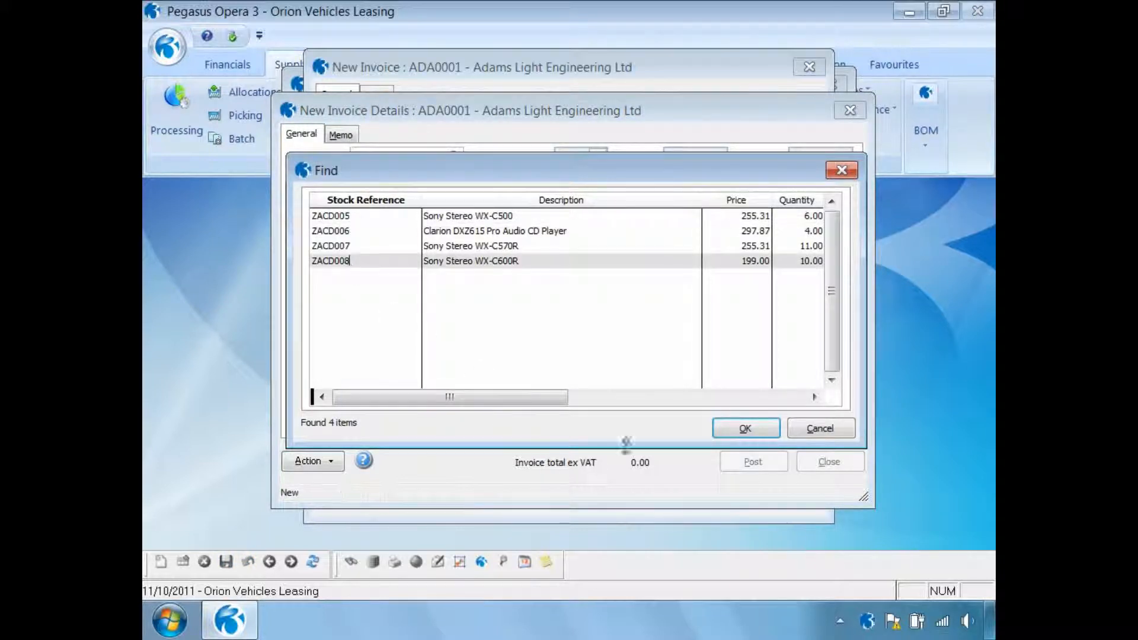
click(745, 428)
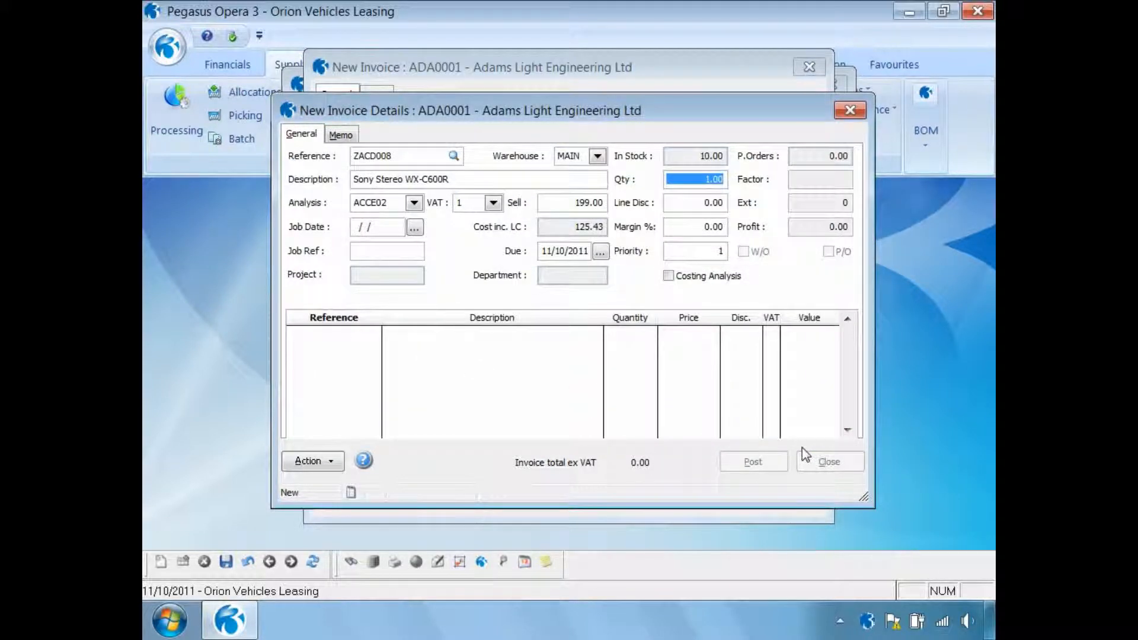
key(Tab)
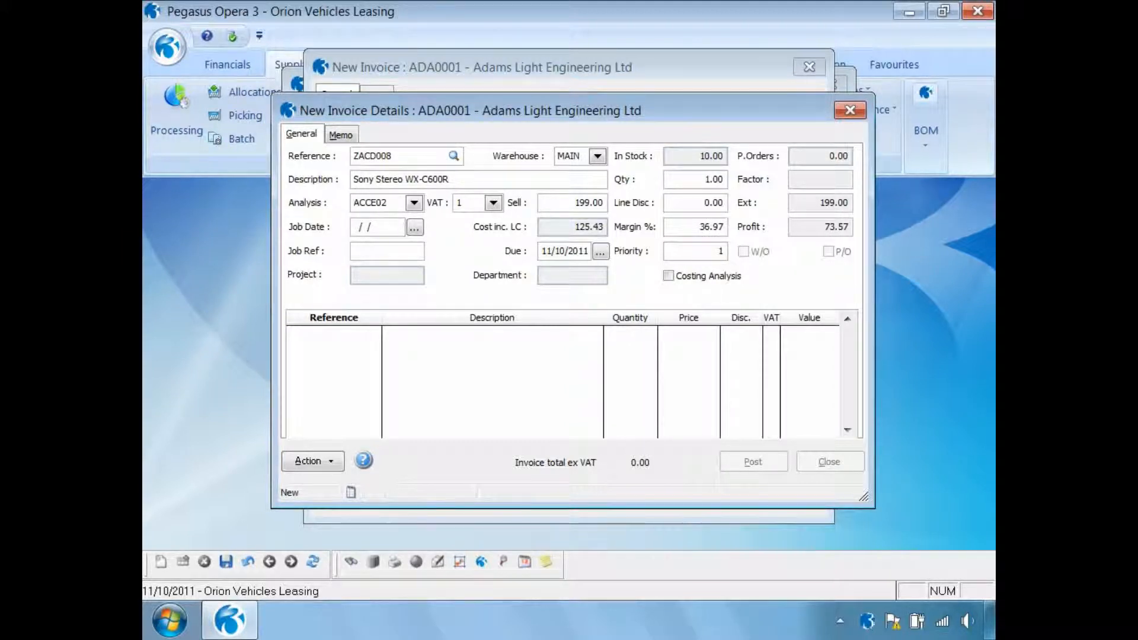
click(584, 202)
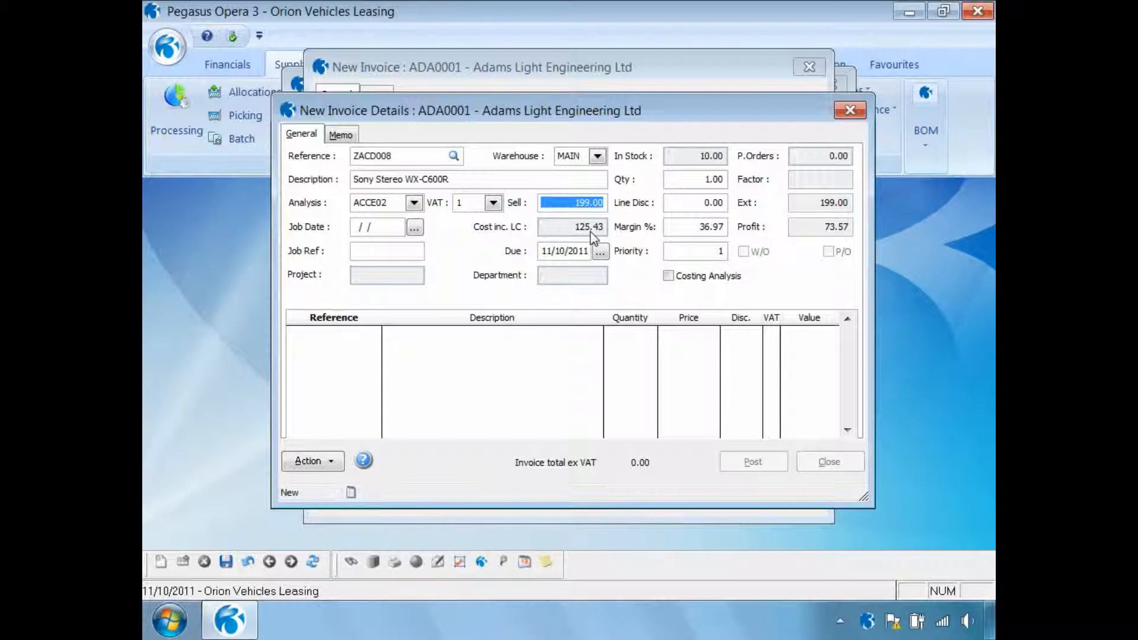
click(225, 562)
- Post the invoice and decline capturing a document for the posting
click(748, 462)
click(650, 383)
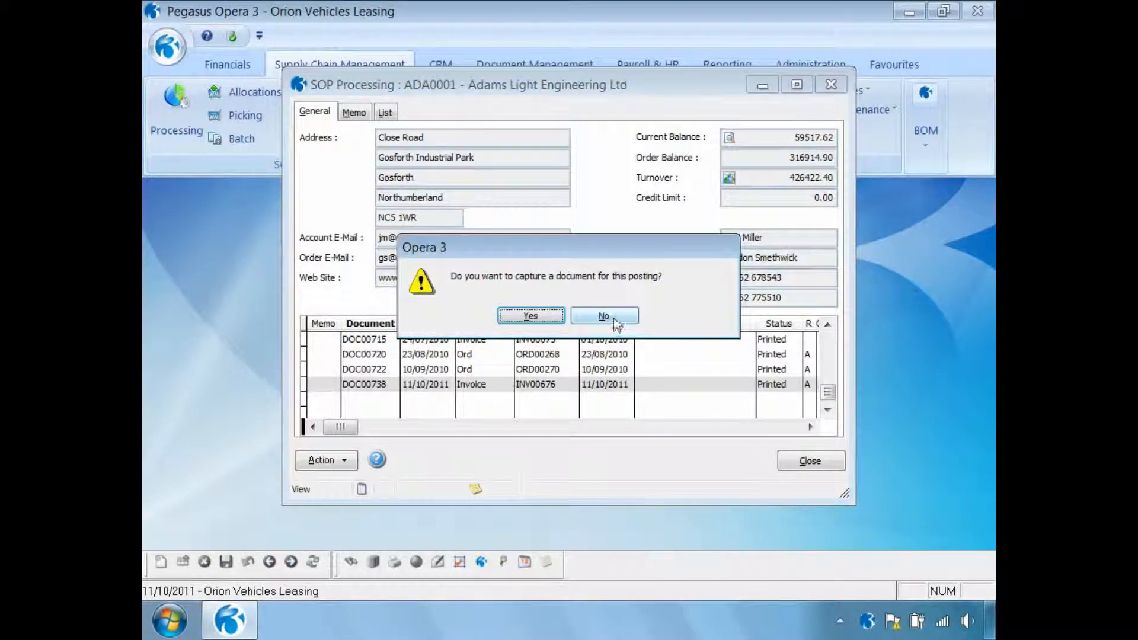
click(616, 323)
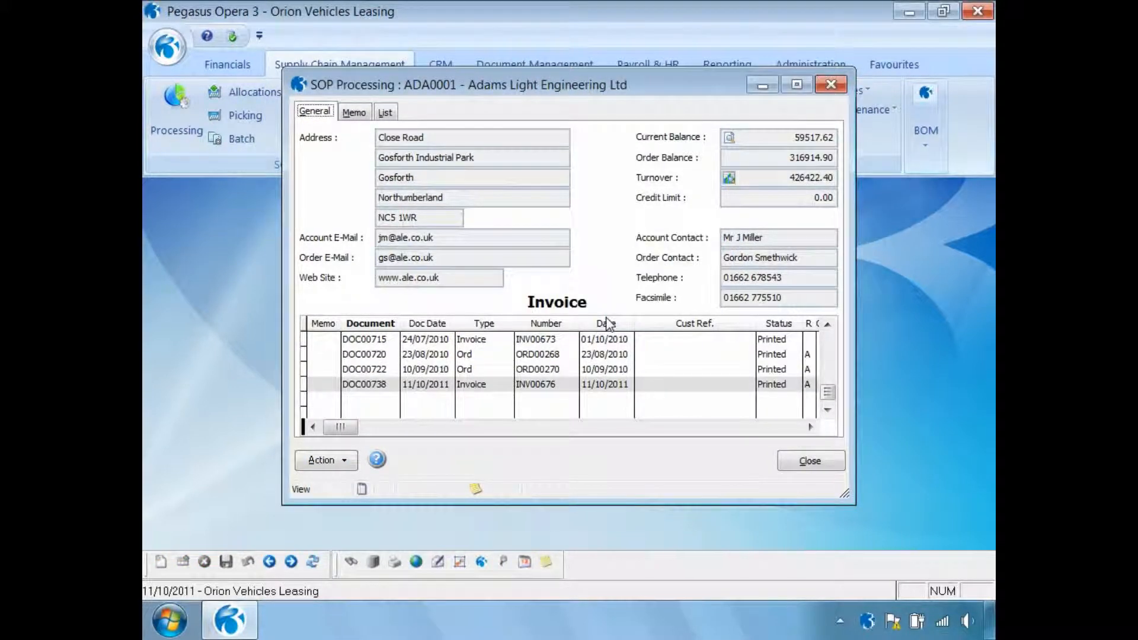
- View the totals of the newly posted invoice and close SOP Processing
click(335, 466)
mouse_move(374, 218)
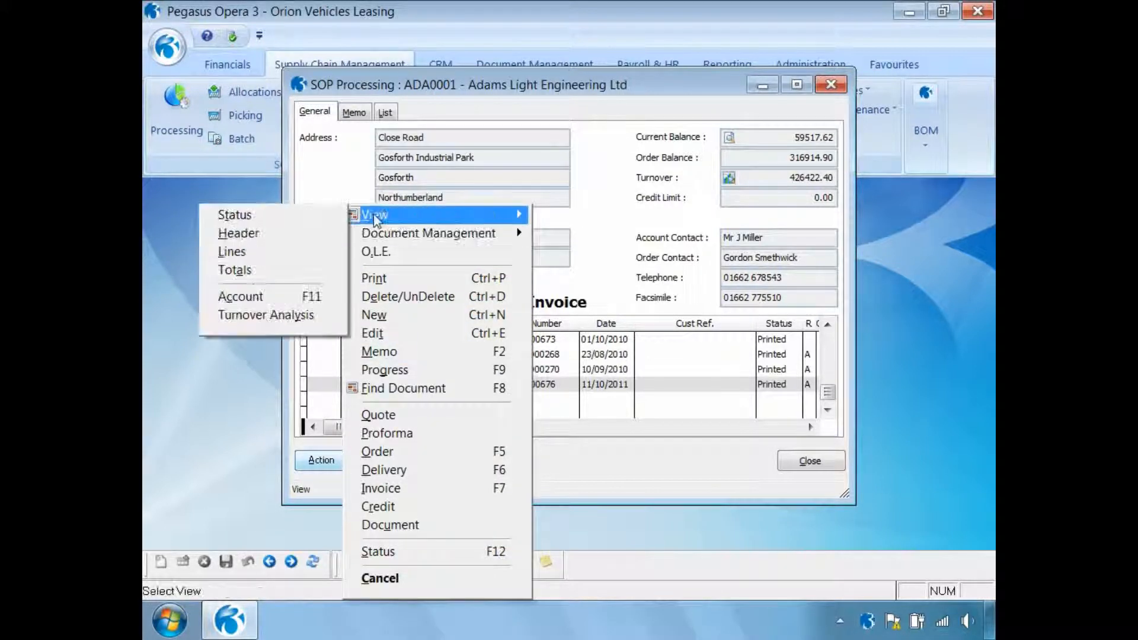
click(248, 270)
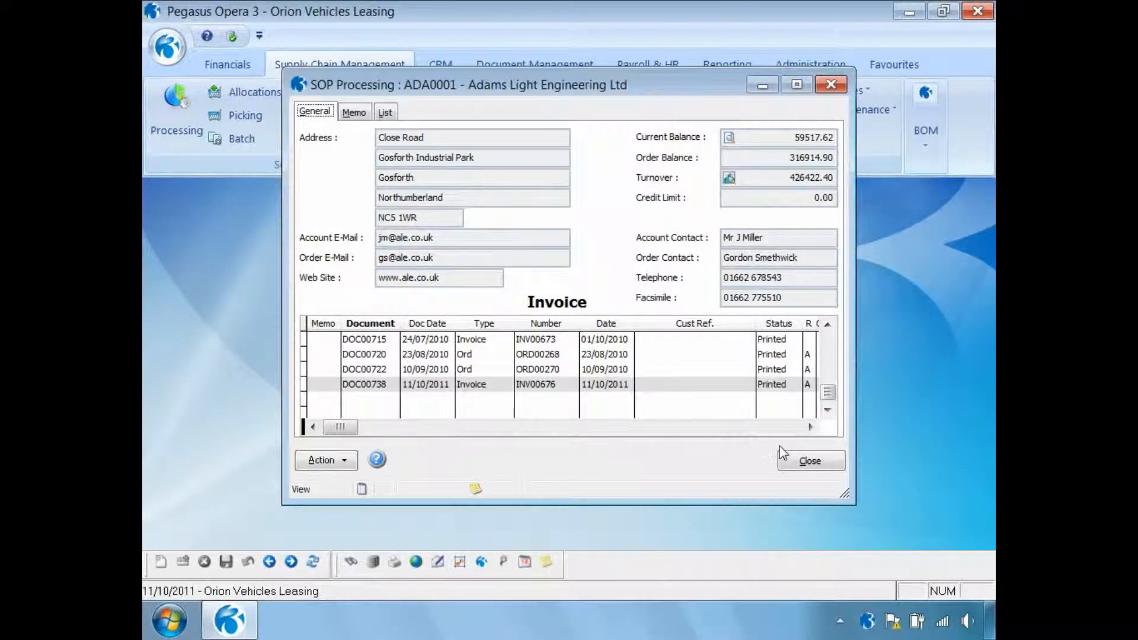
click(803, 462)
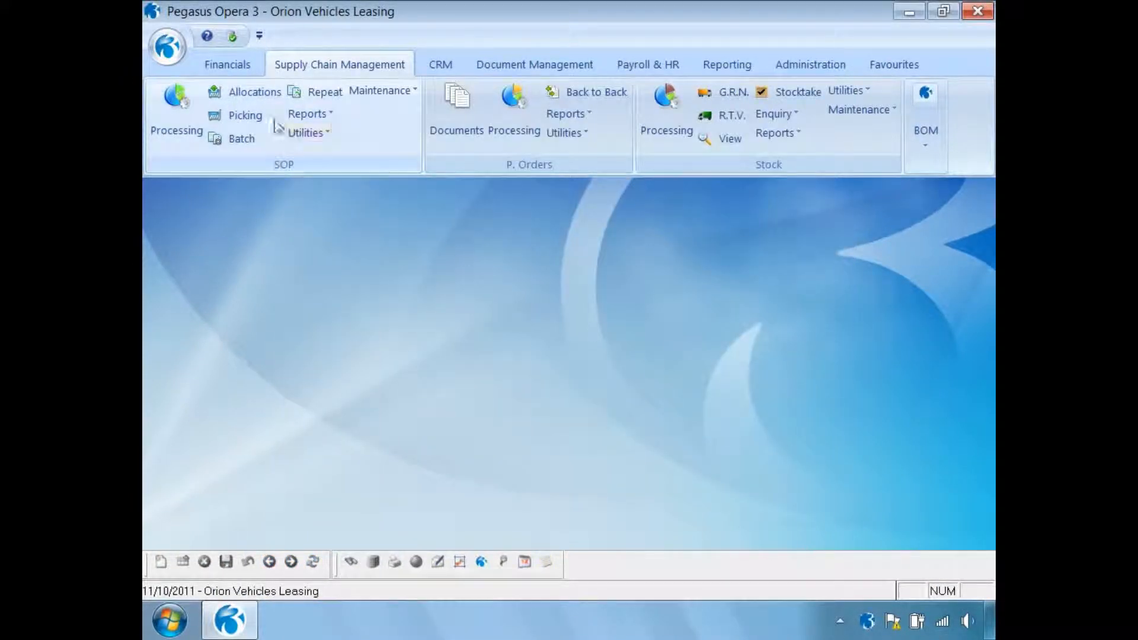
- Open the nominal ledger view and set its range from year 2011 period 10 to year 2011 period 10
click(237, 67)
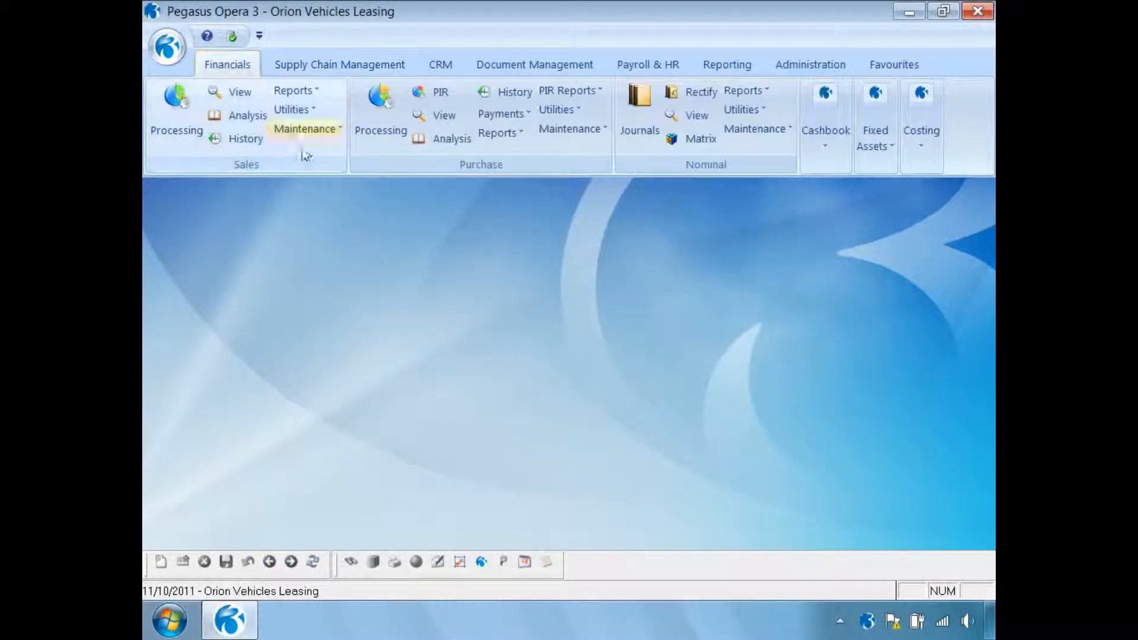
click(696, 117)
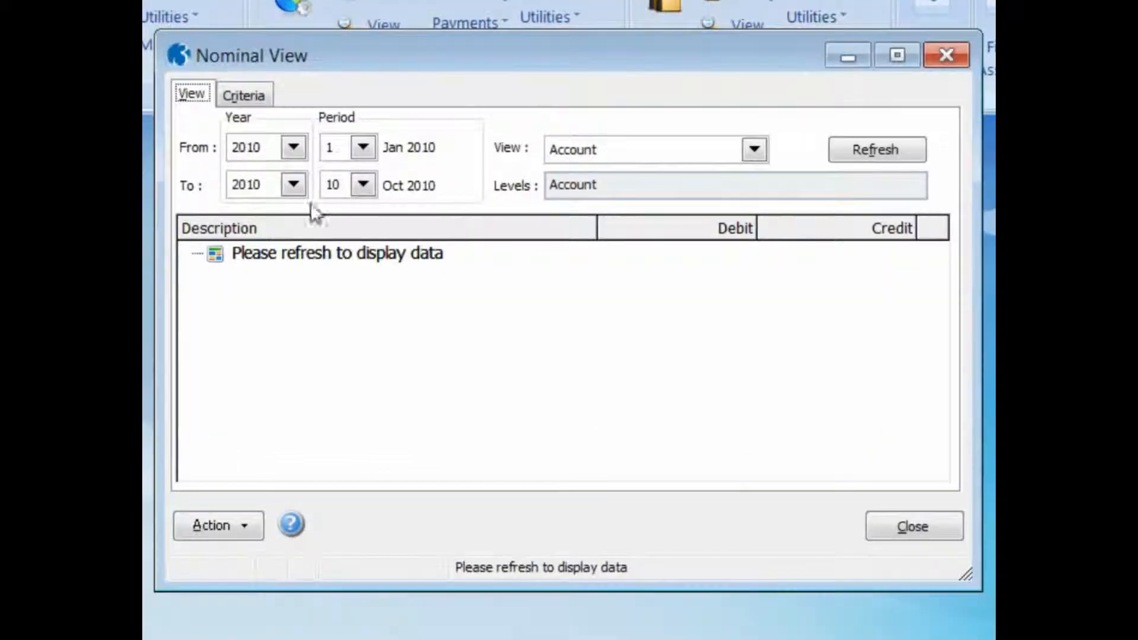
click(294, 185)
click(278, 261)
click(294, 147)
click(278, 227)
click(363, 147)
drag(365, 205, 366, 287)
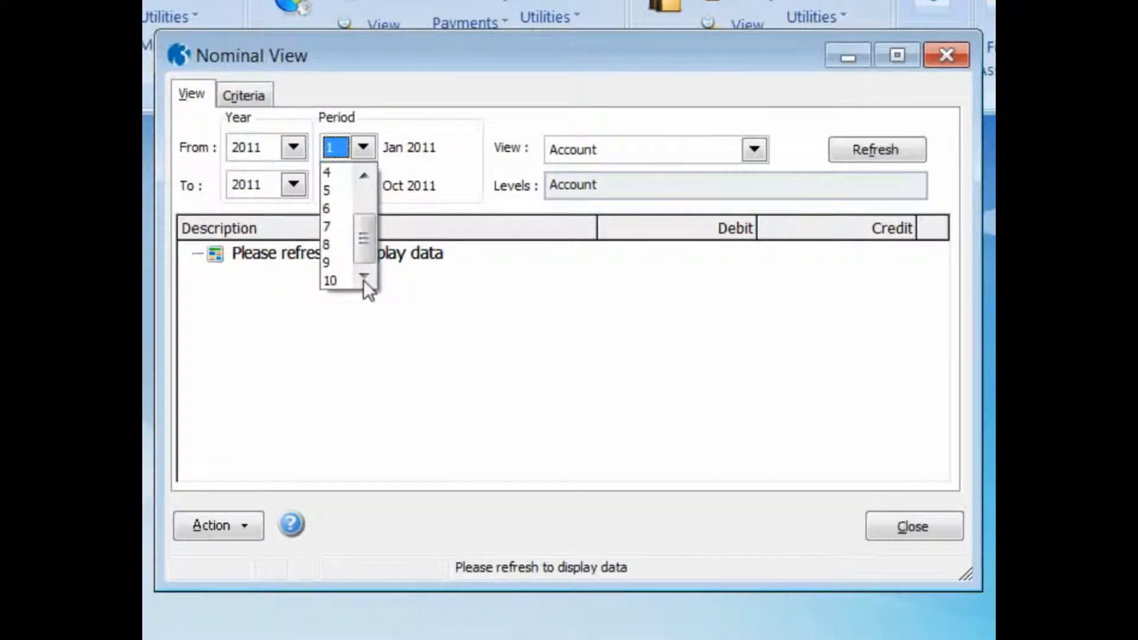
click(329, 280)
- Switch the view layout to Nominal and refresh the data for the chosen period
click(730, 152)
click(727, 192)
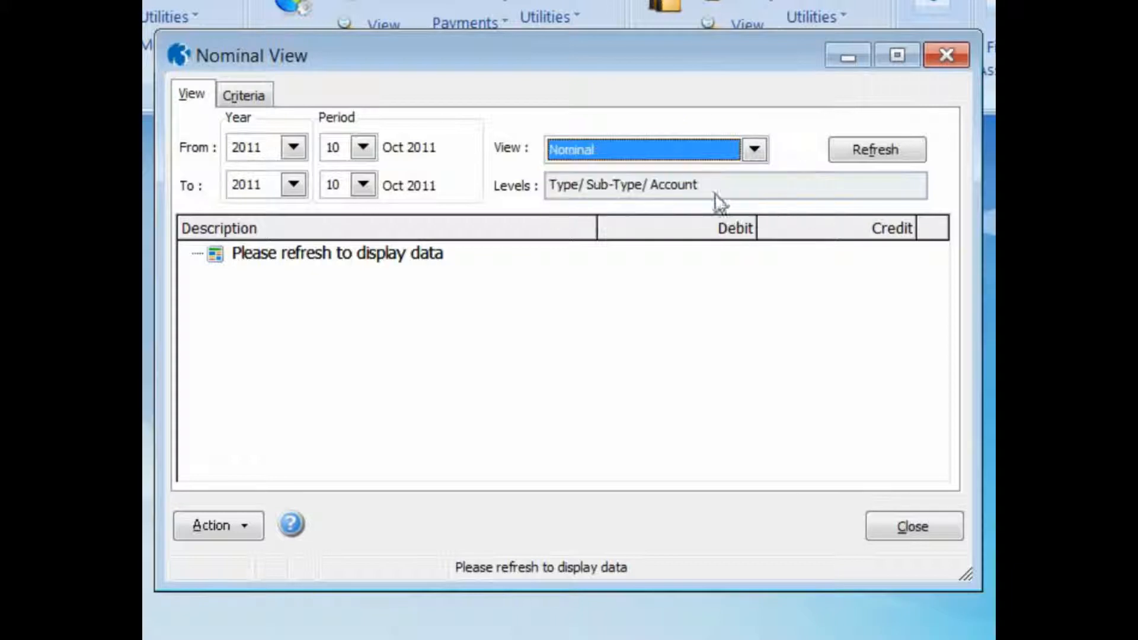
click(859, 150)
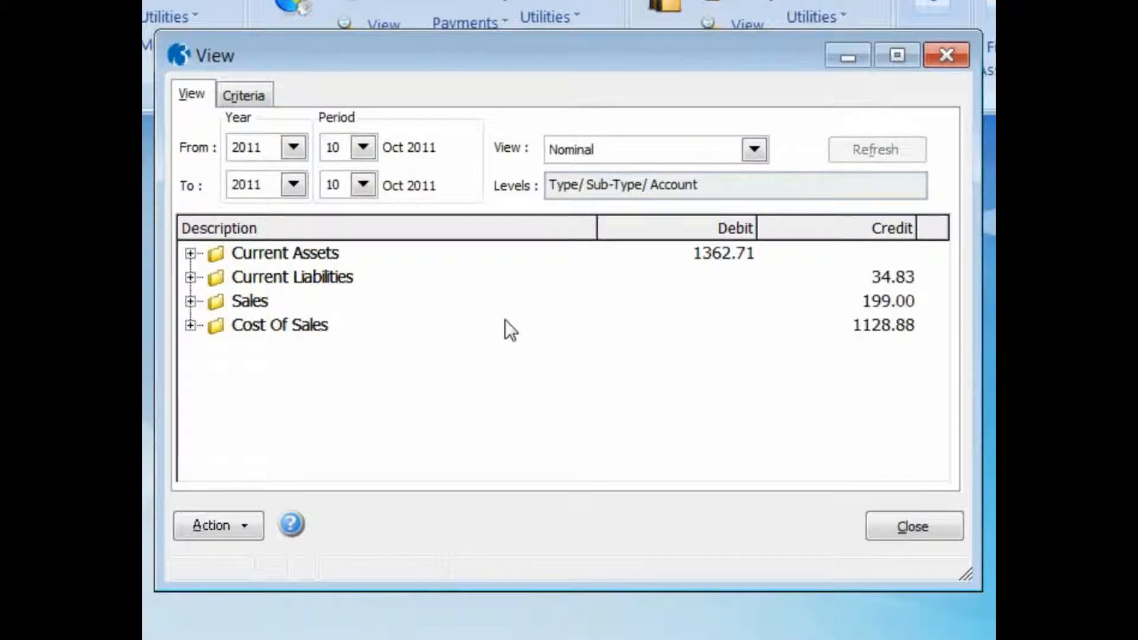
- Examine the Trade Debtors transactions under Current Assets, Debtors, and close the transaction list
click(190, 254)
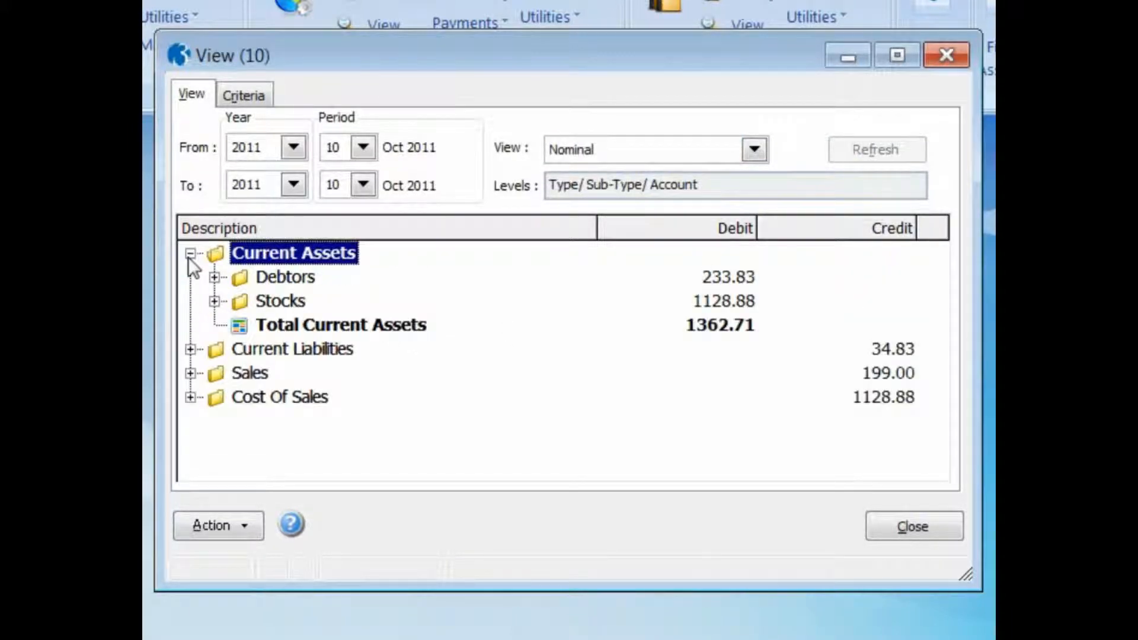
click(214, 276)
double_click(265, 301)
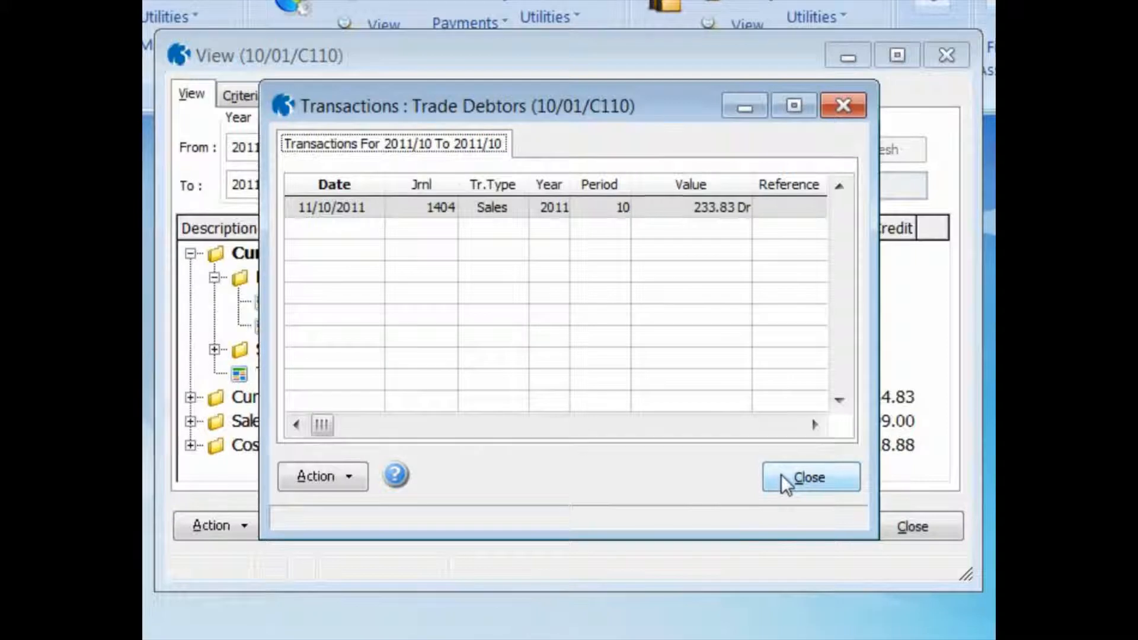
click(808, 478)
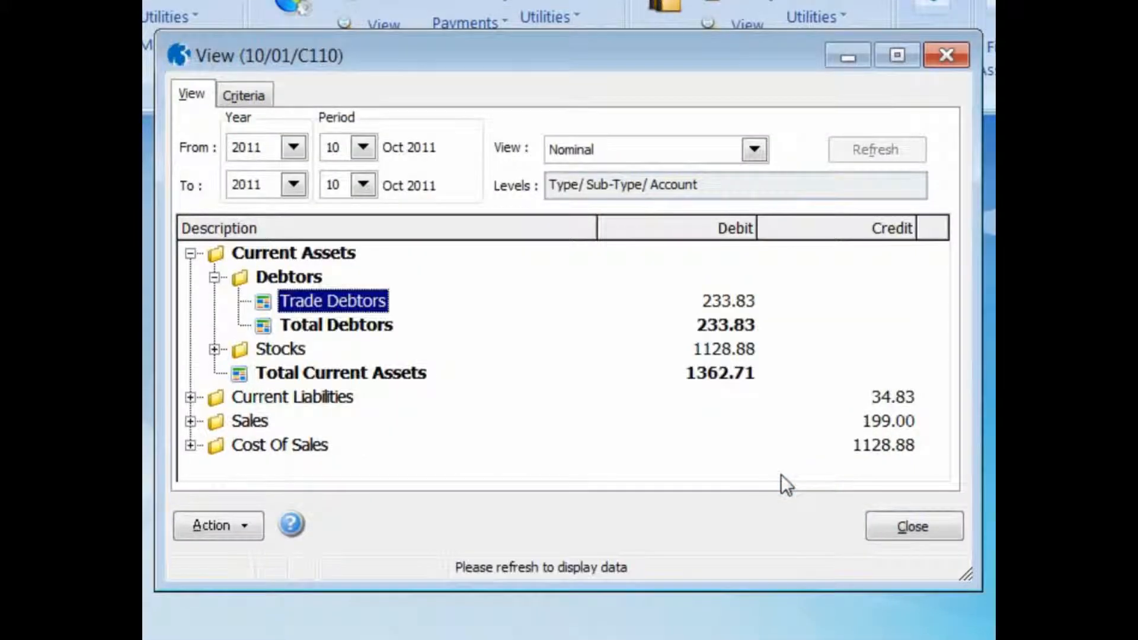
- Examine the Stock account's transactions under Current Assets, Stocks, and close the transaction list
click(214, 349)
double_click(266, 372)
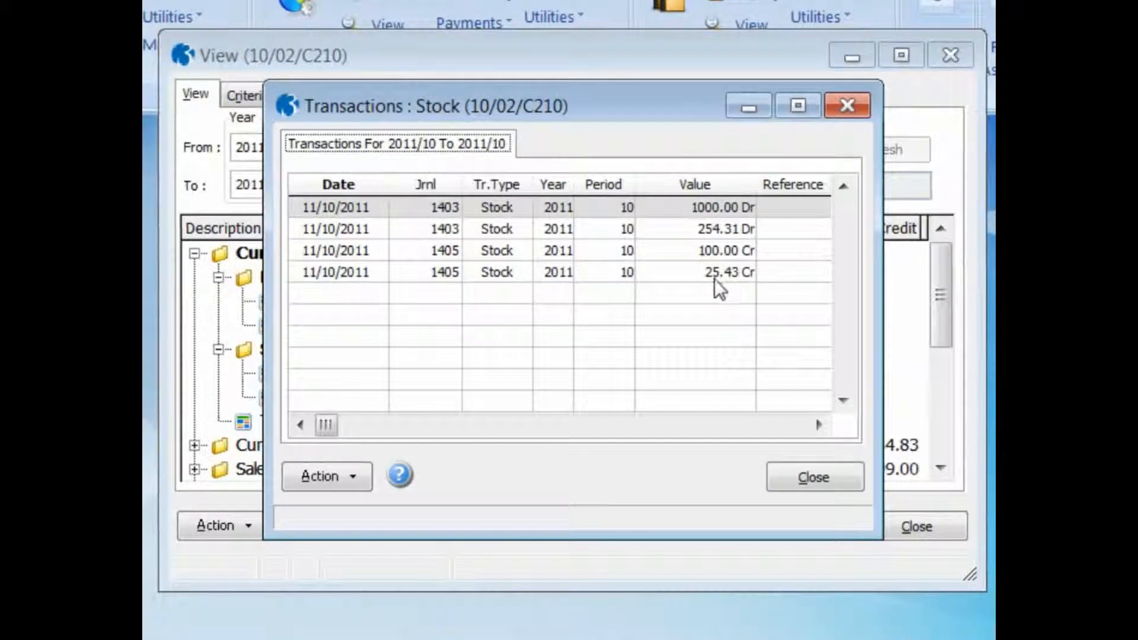
click(803, 477)
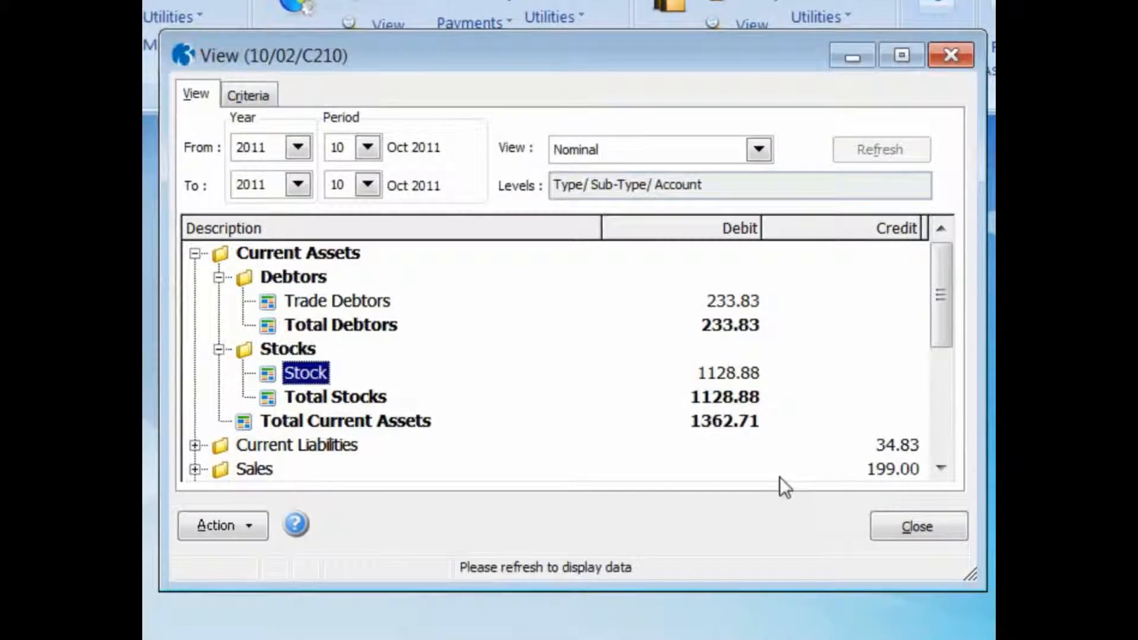